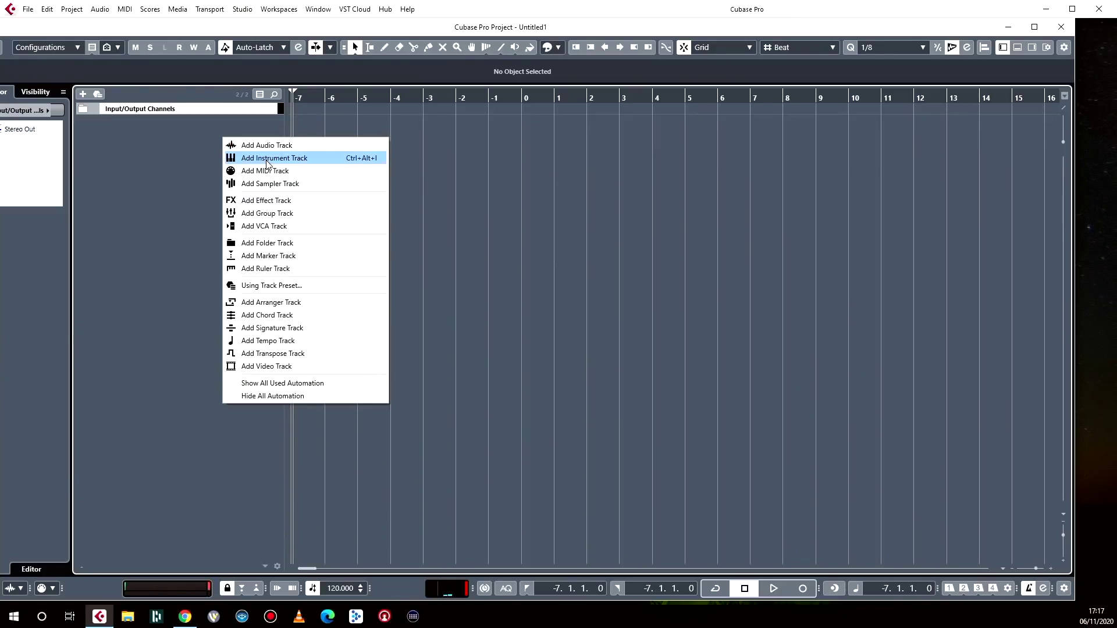
Start adding a Pianoteq 7 instrument track from the track list's context menu.
left_click(267, 160)
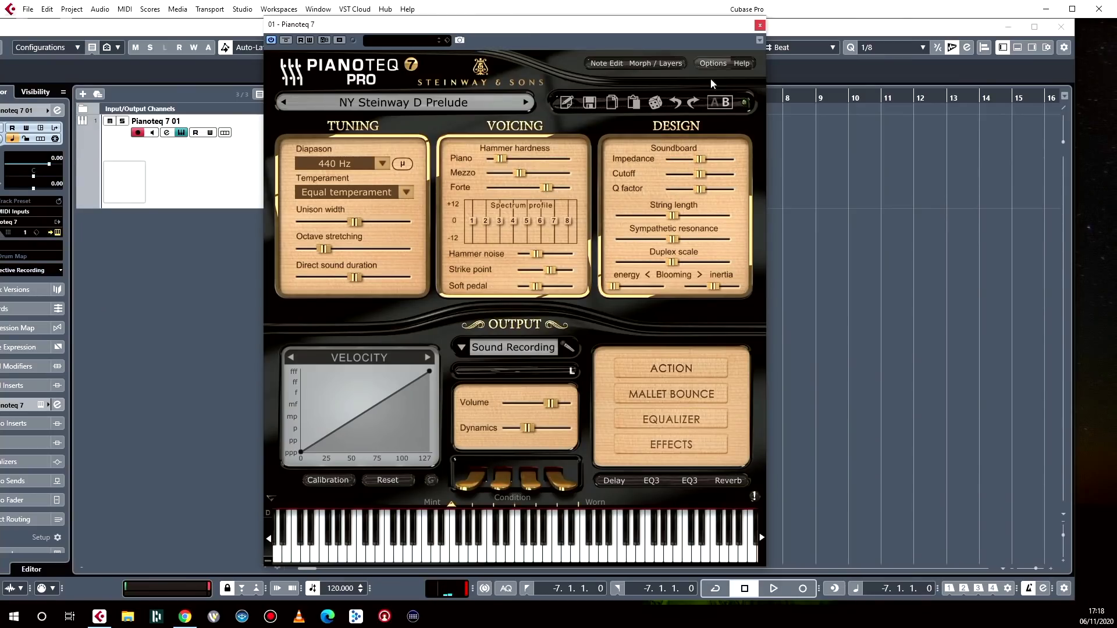
Set Pianoteq's general interface magnification to very large (175%).
left_click(714, 64)
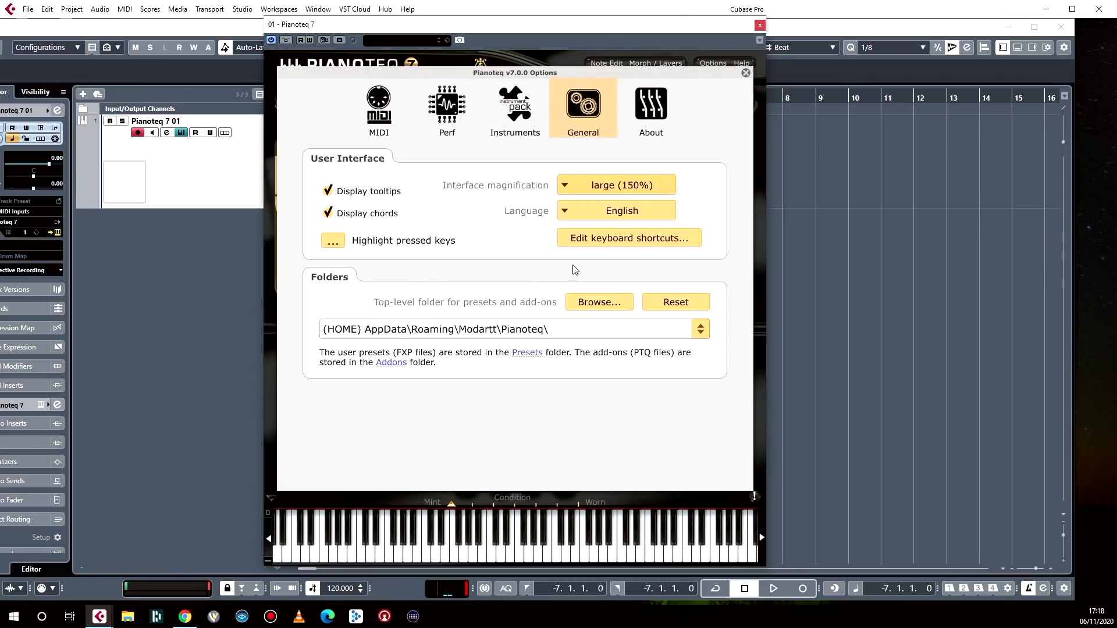
left_click(657, 186)
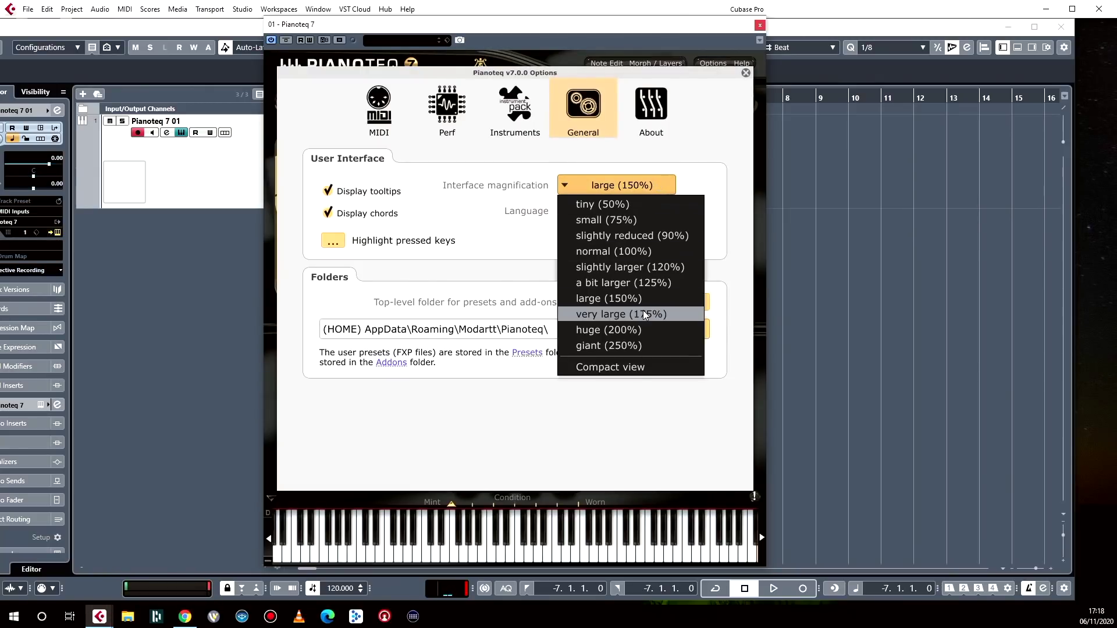
left_click(643, 314)
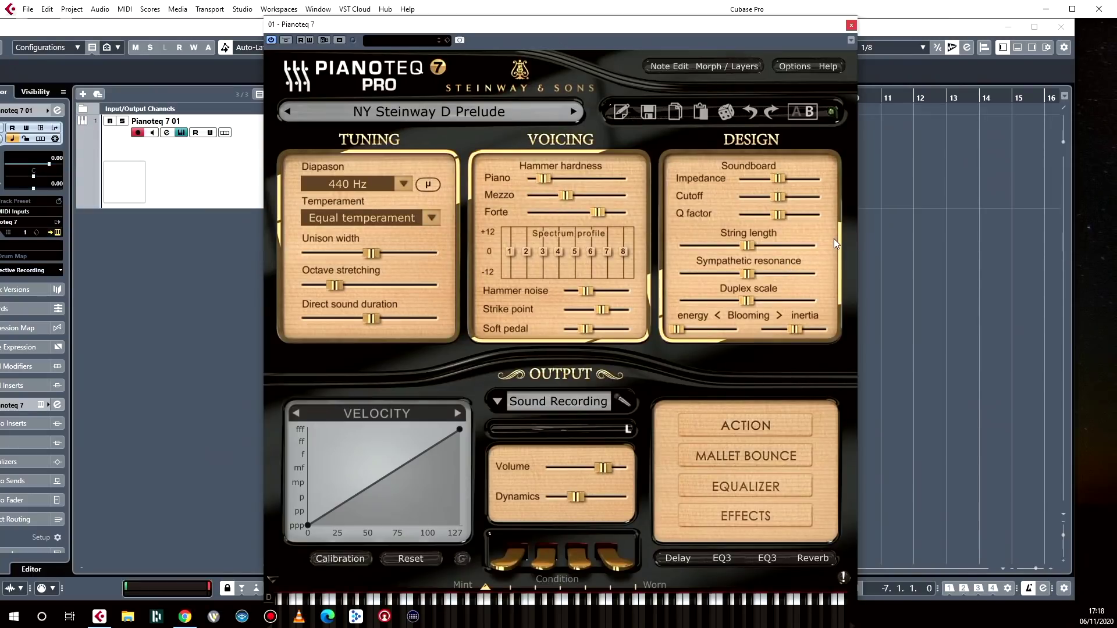
Load the NY Steinway D Close Mic preset from the Grand Steinway D (New York) presets.
left_click(486, 116)
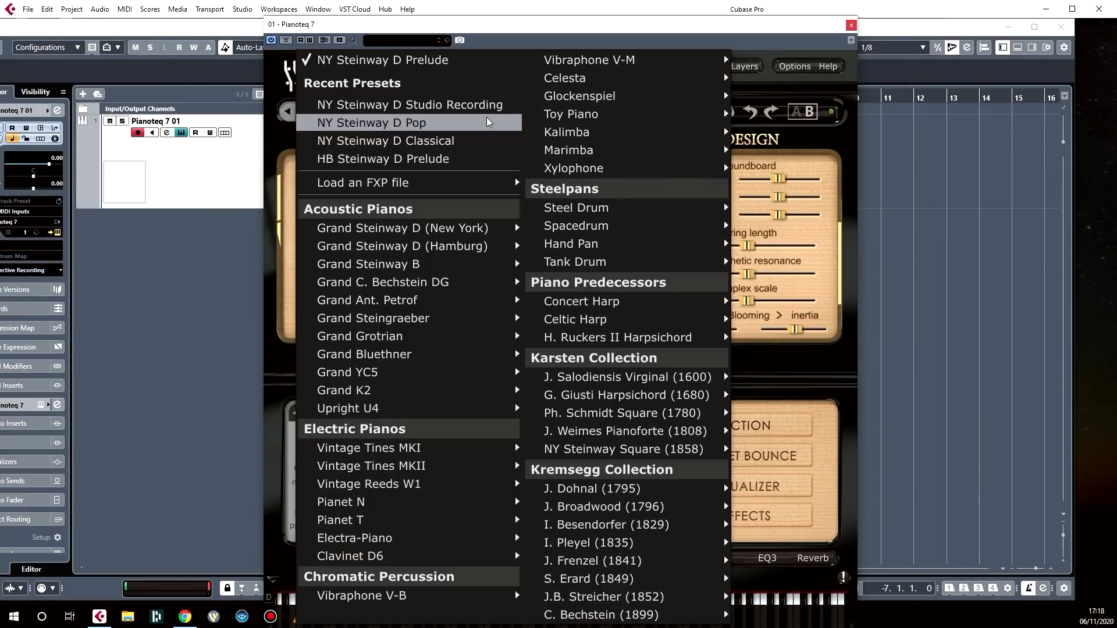
mouse_move(480, 236)
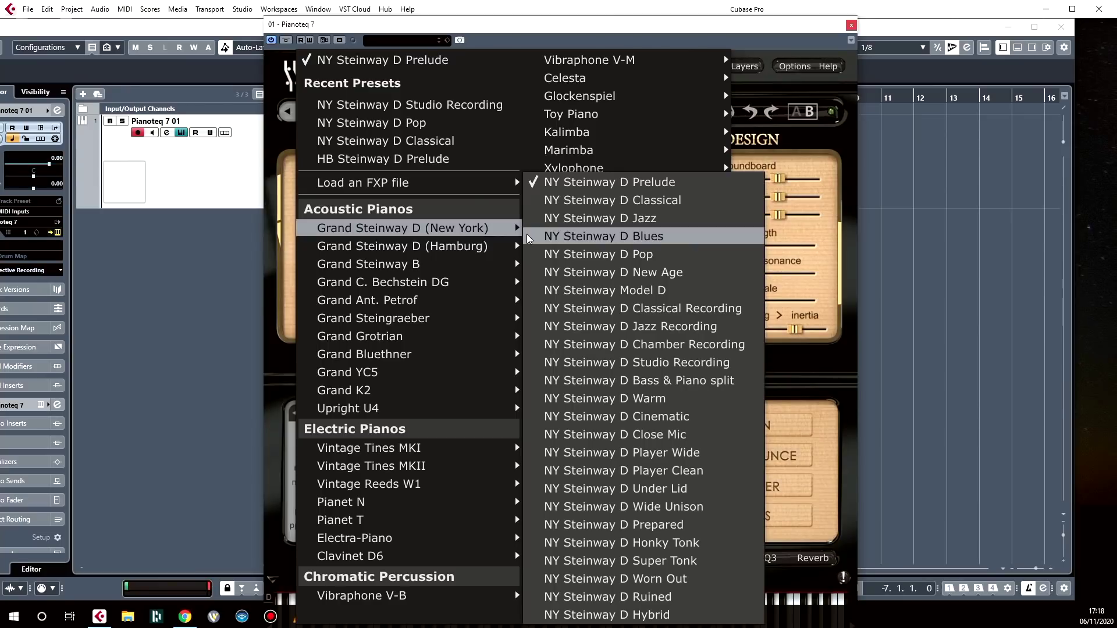
left_click(624, 182)
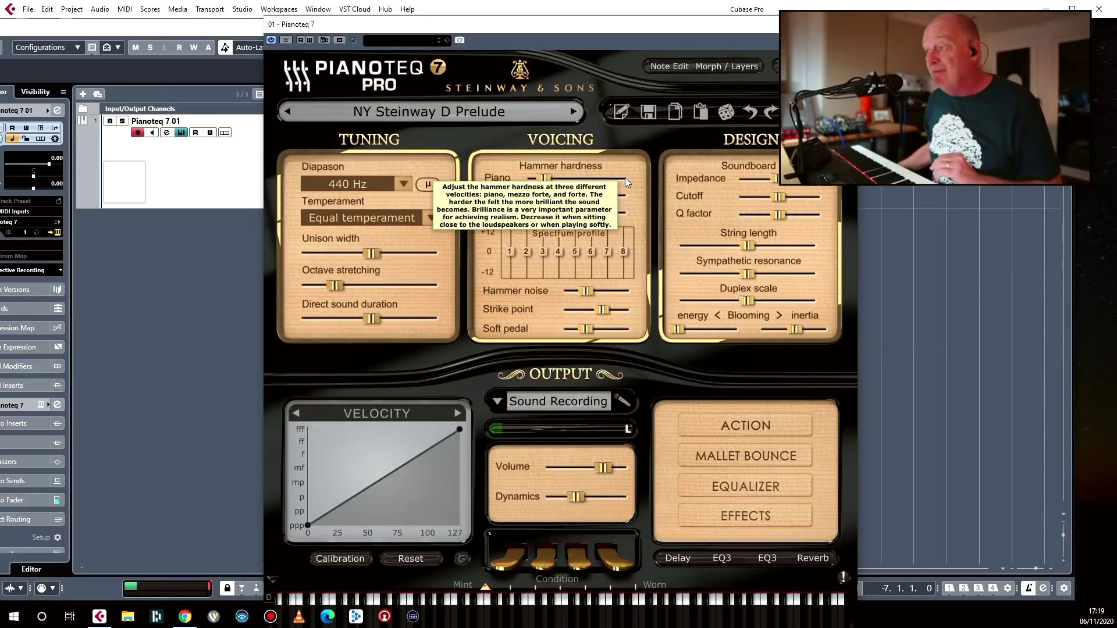
left_click(454, 120)
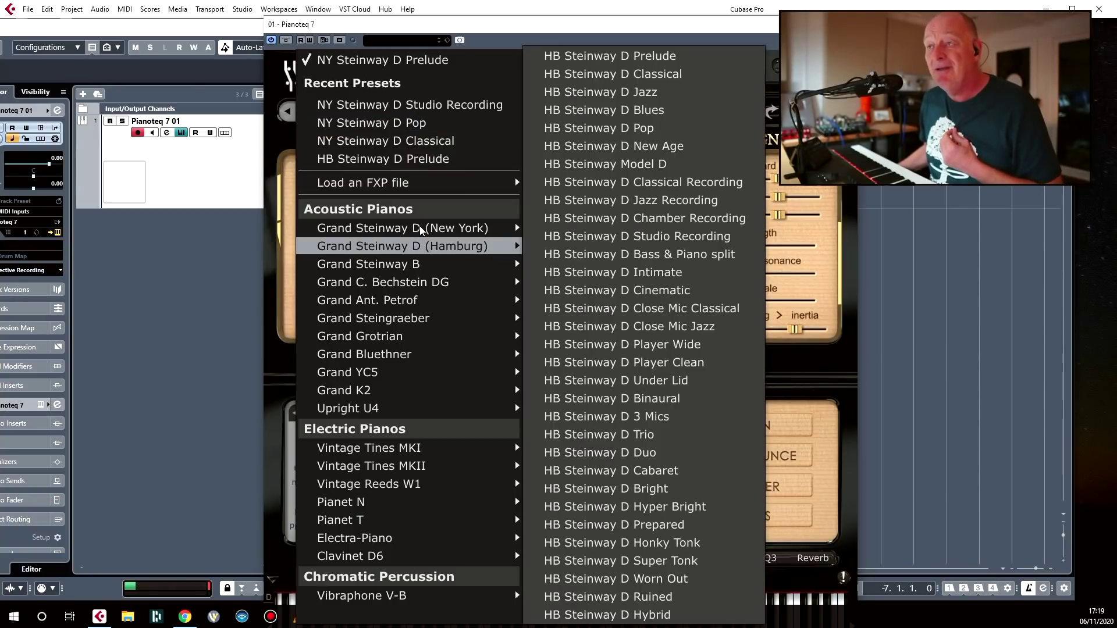
mouse_move(422, 225)
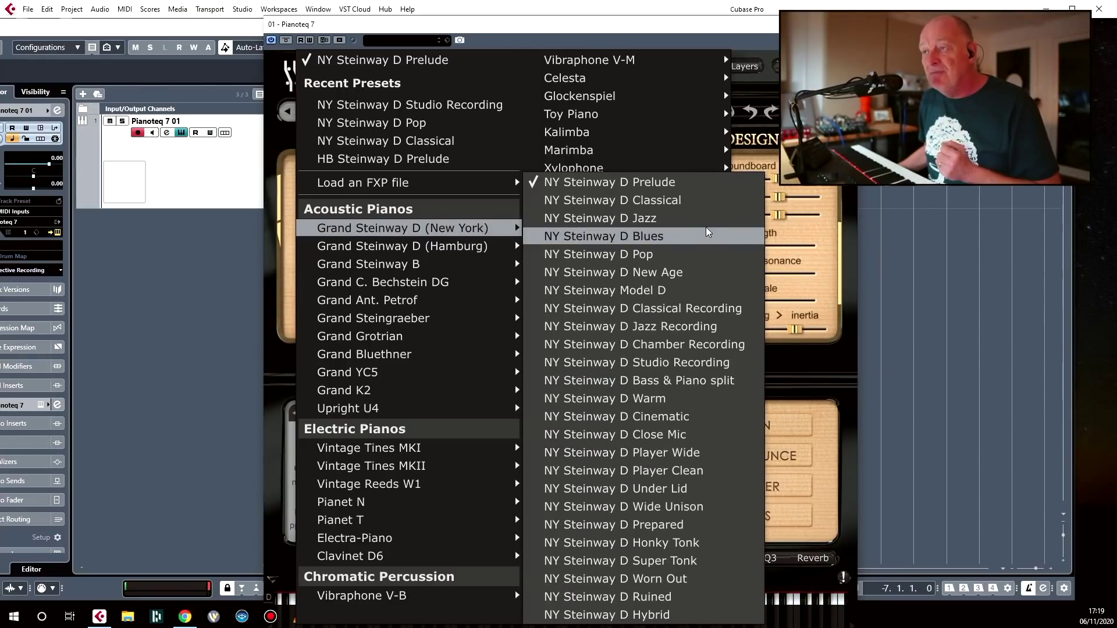
left_click(721, 431)
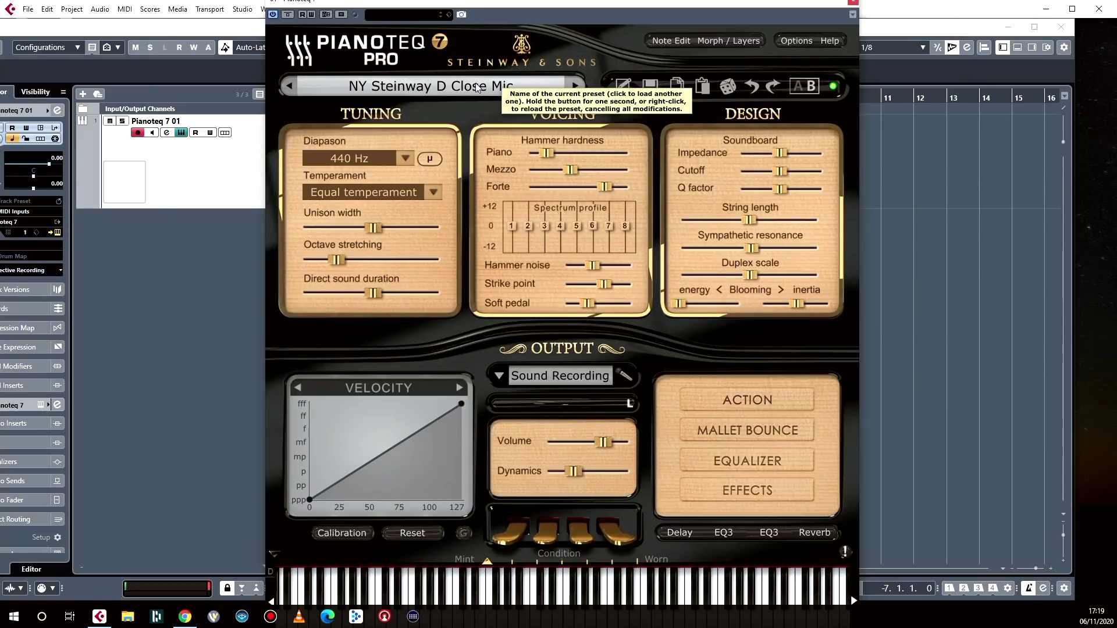
Load the Clavinet D6 Comp preset from Electric Pianos > Clavinet D6.
left_click(442, 86)
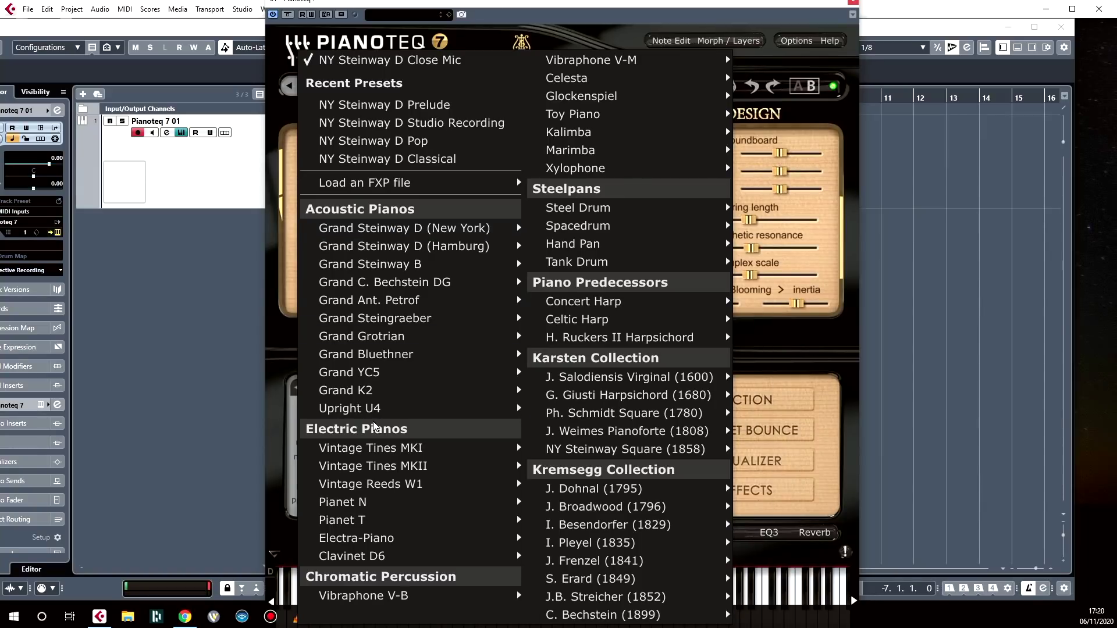
mouse_move(383, 414)
mouse_move(382, 454)
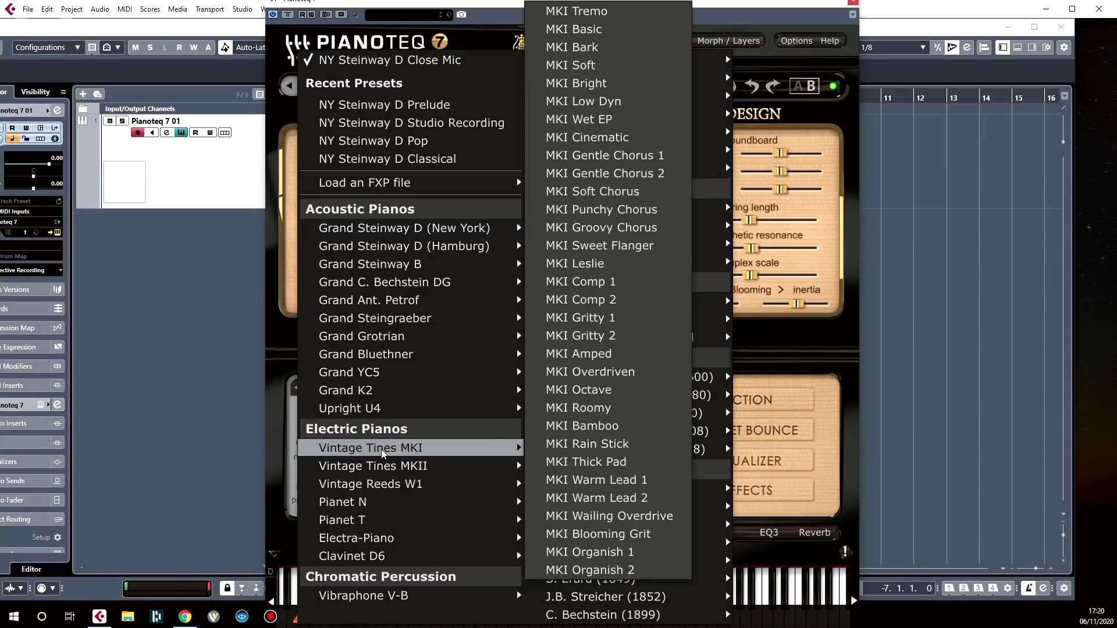
mouse_move(383, 557)
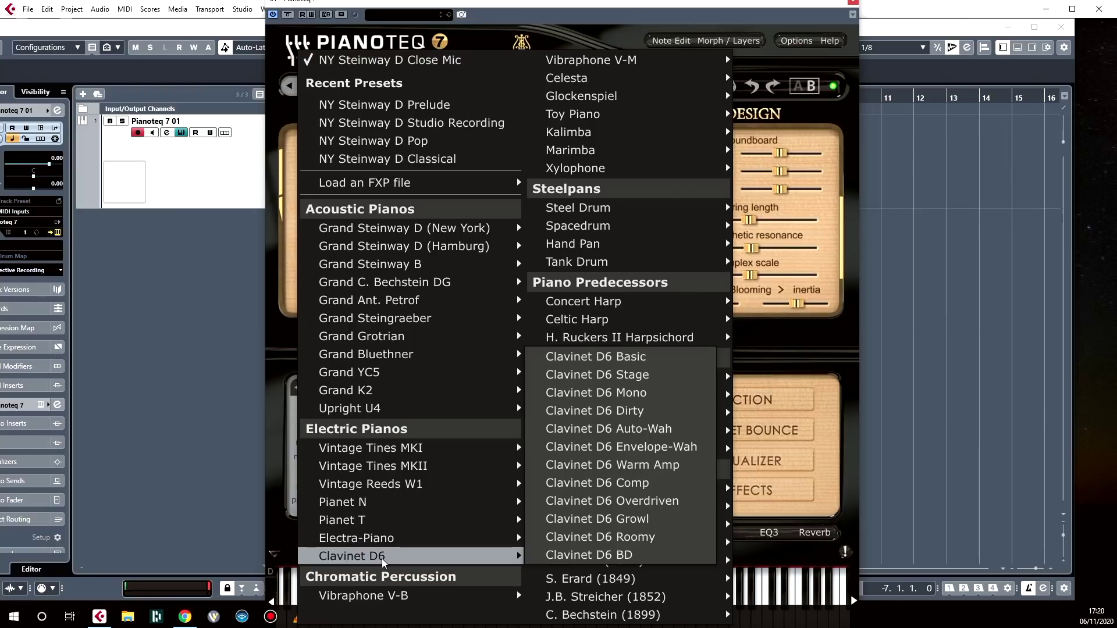
left_click(654, 481)
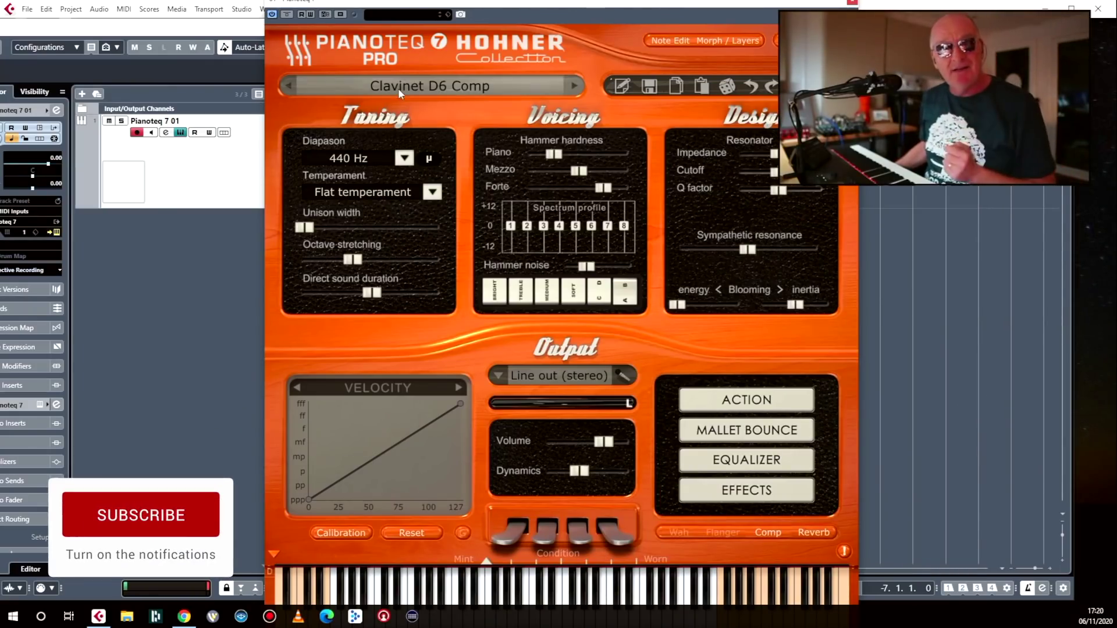
Load Kalimba Original from the Chromatic Percussion > Kalimba presets.
left_click(460, 84)
mouse_move(431, 484)
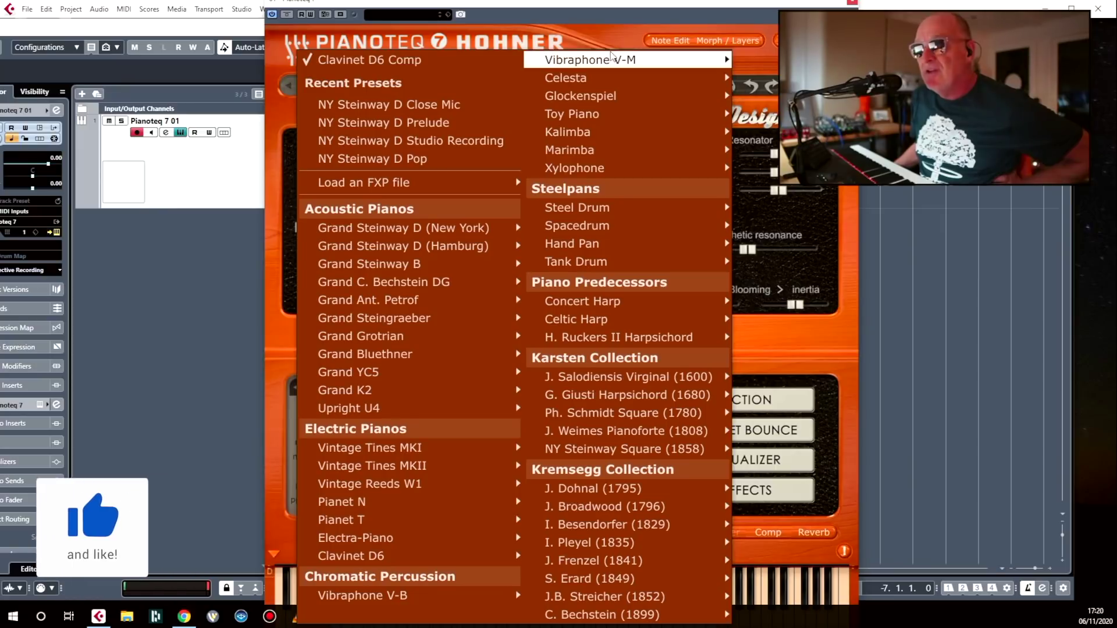
mouse_move(616, 153)
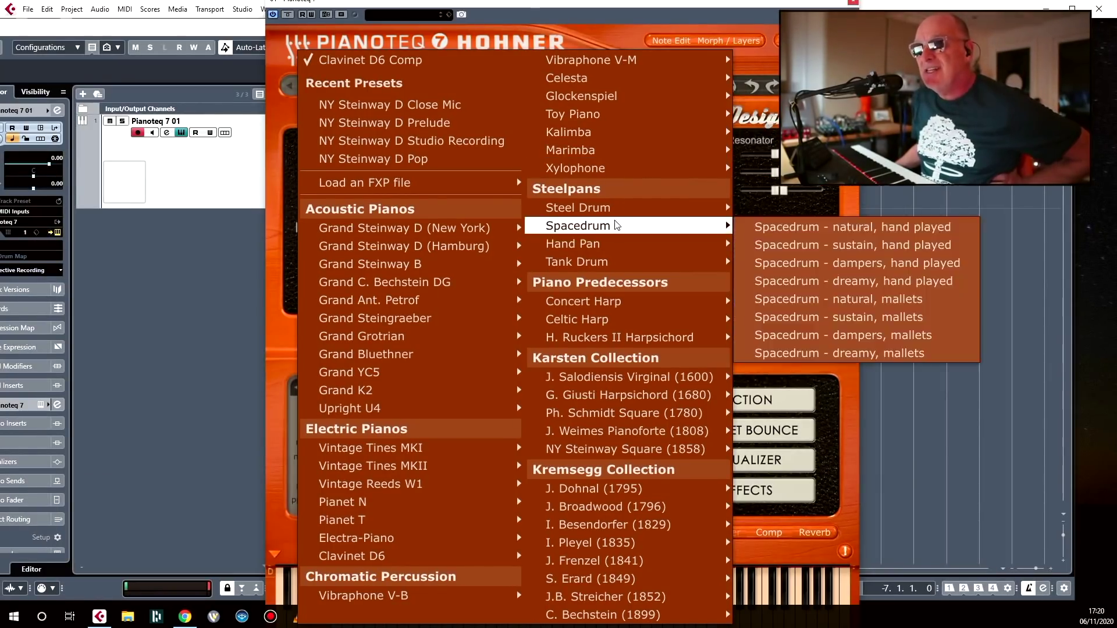
mouse_move(618, 264)
mouse_move(607, 245)
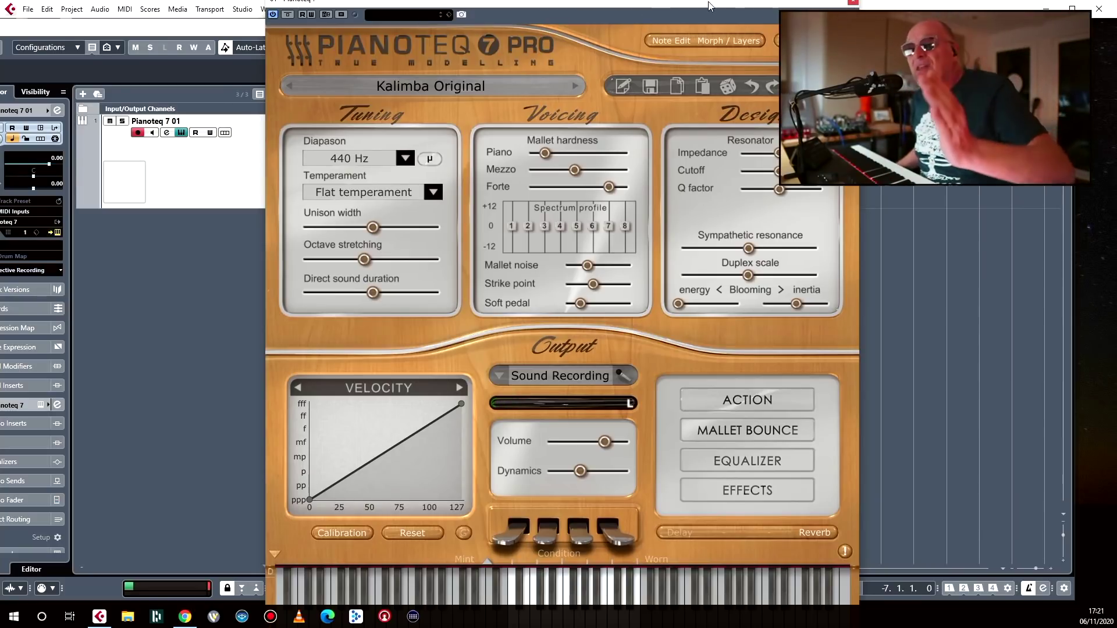
Load J. Broadwood Recording from Kremsegg Collection > J. Broadwood (1796).
left_click(405, 86)
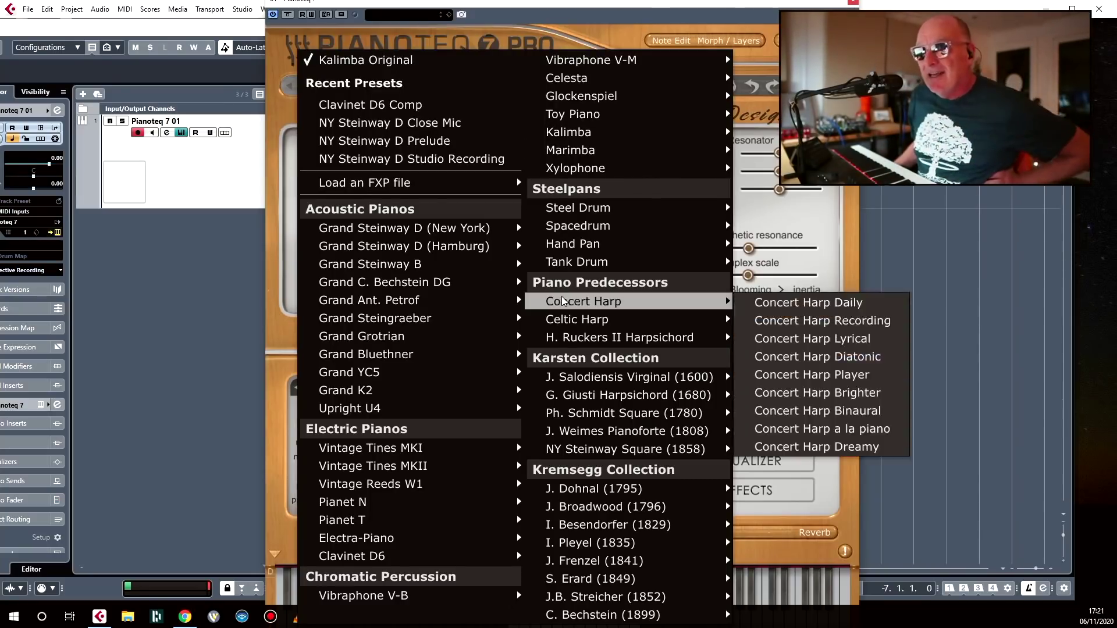
mouse_move(586, 302)
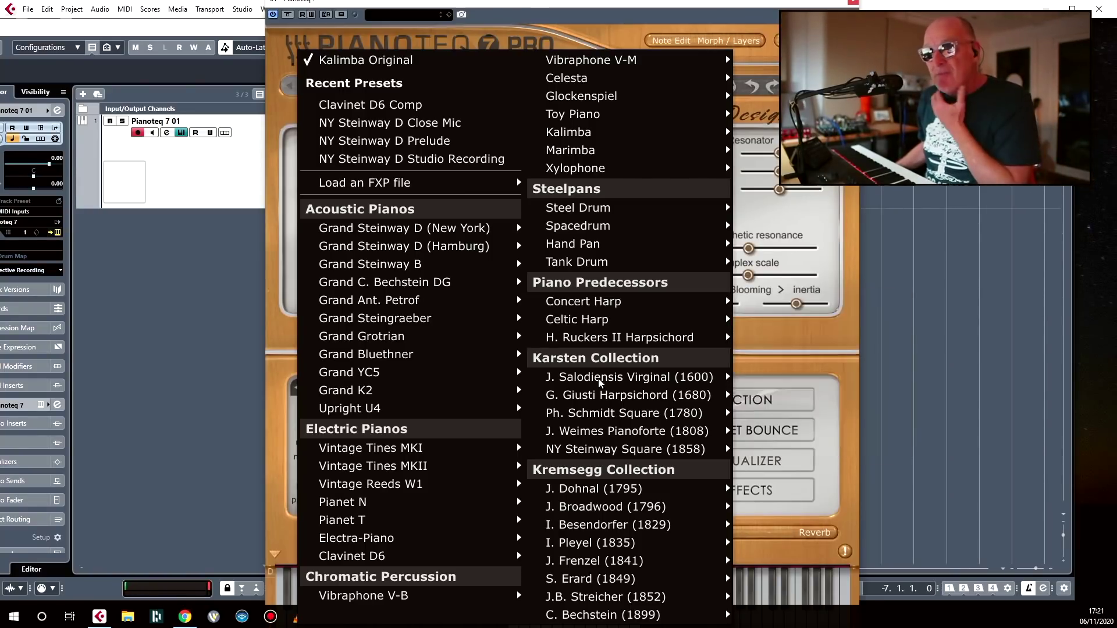
mouse_move(639, 491)
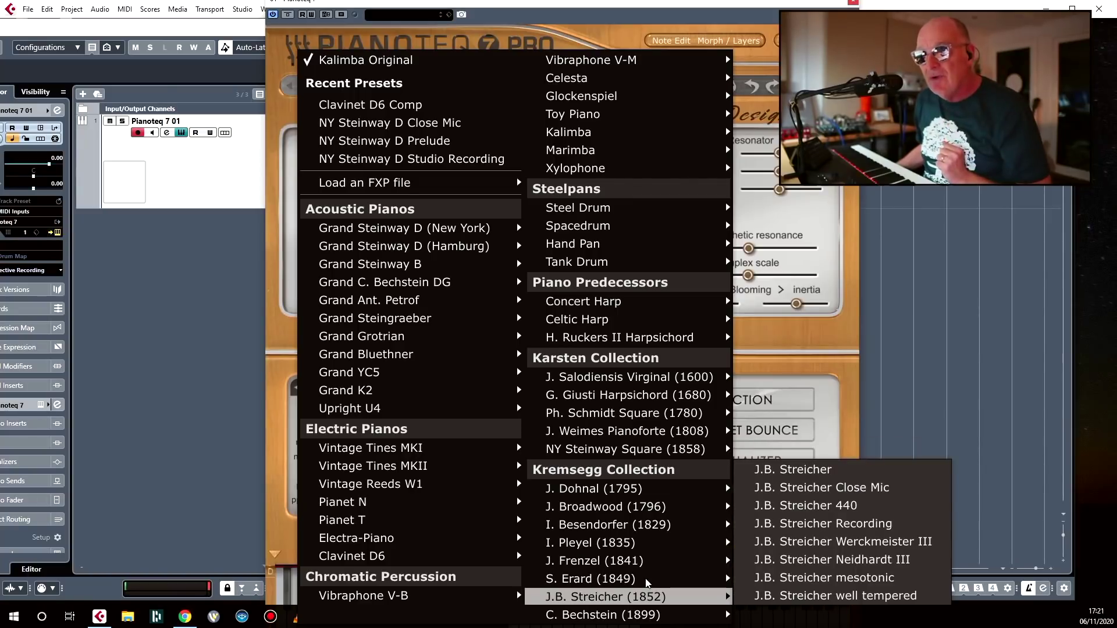
mouse_move(649, 547)
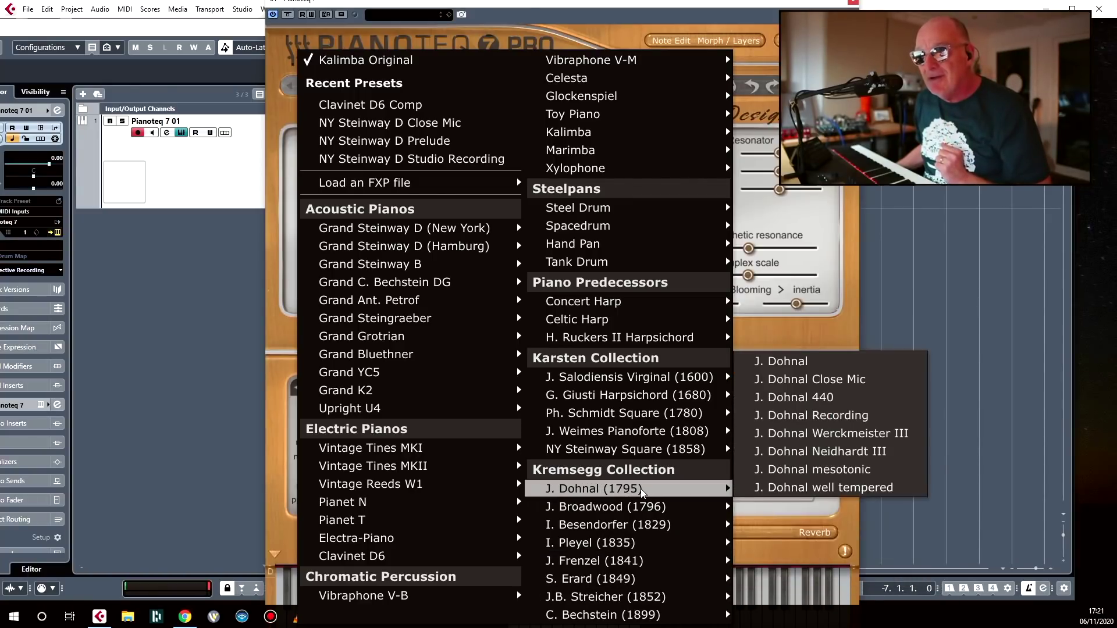
mouse_move(632, 621)
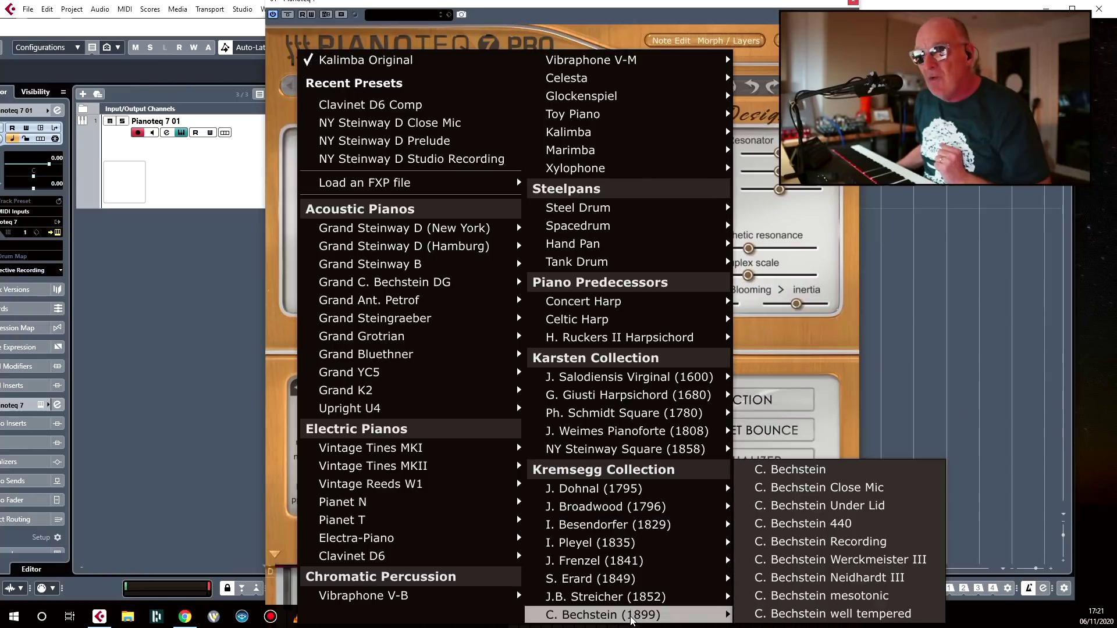
mouse_move(635, 596)
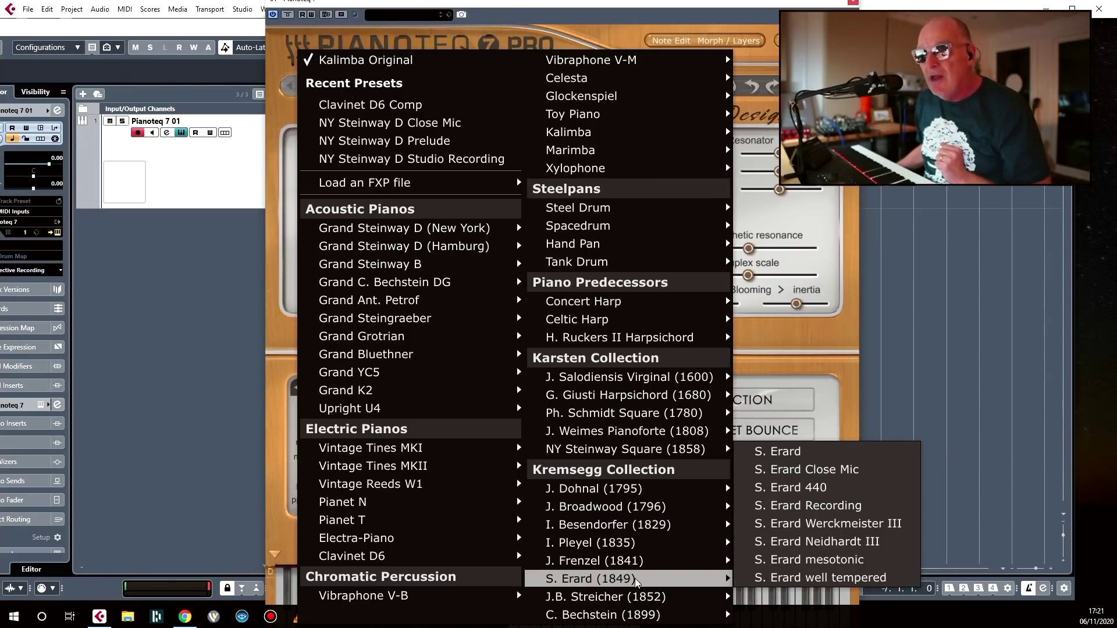
mouse_move(646, 518)
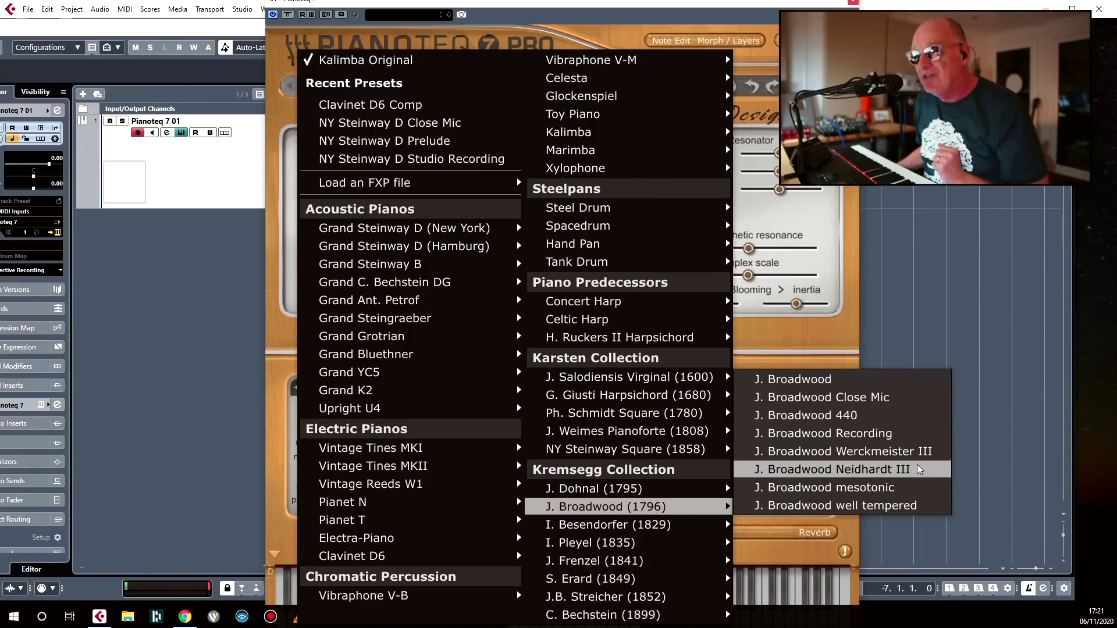
left_click(874, 435)
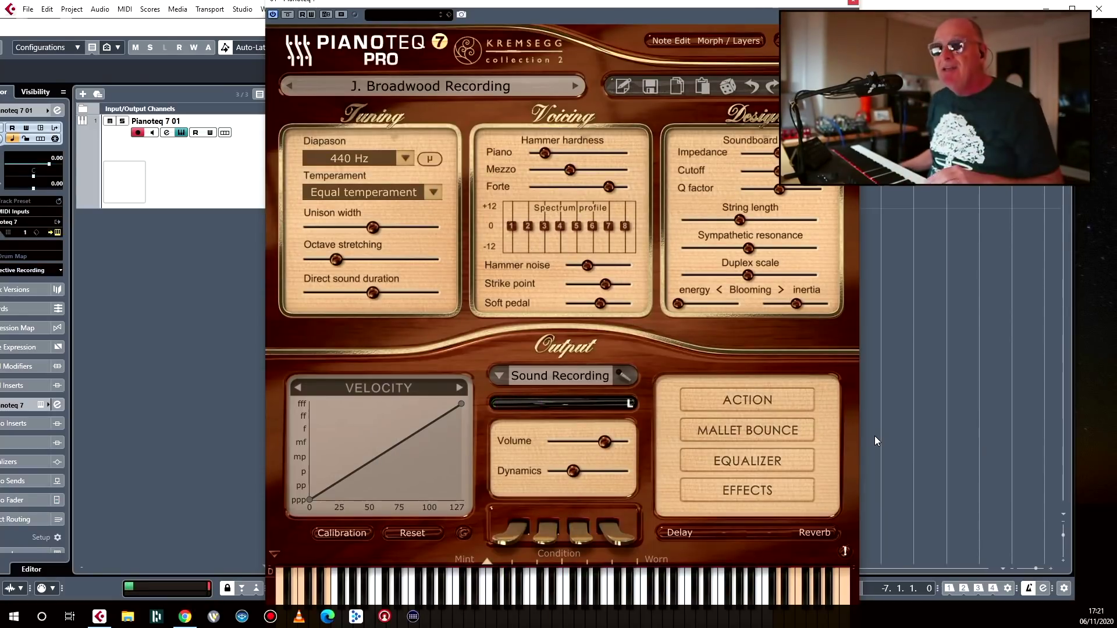
left_click(437, 85)
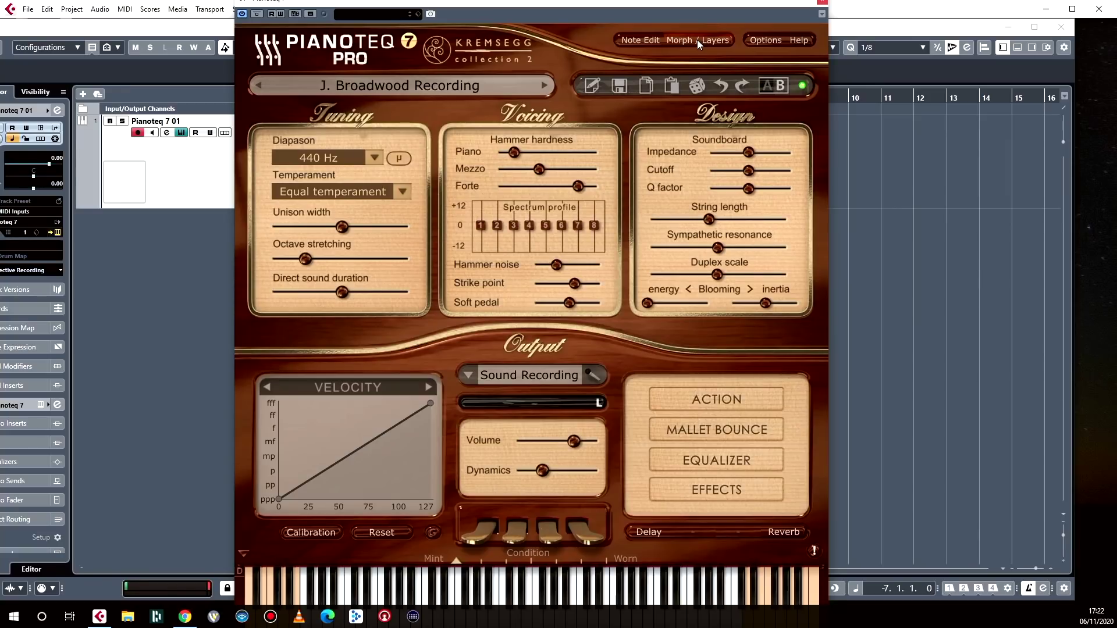
Add Vibraphone V-B Humanized as the second morphing ingredient beside J. Broadwood Recording.
left_click(697, 39)
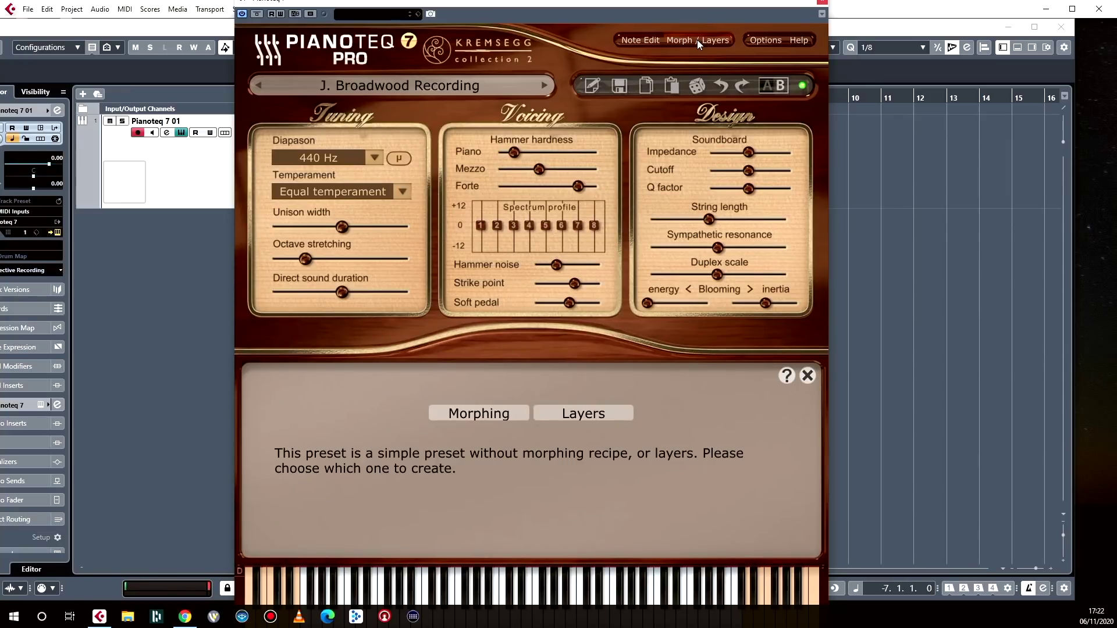
left_click(492, 416)
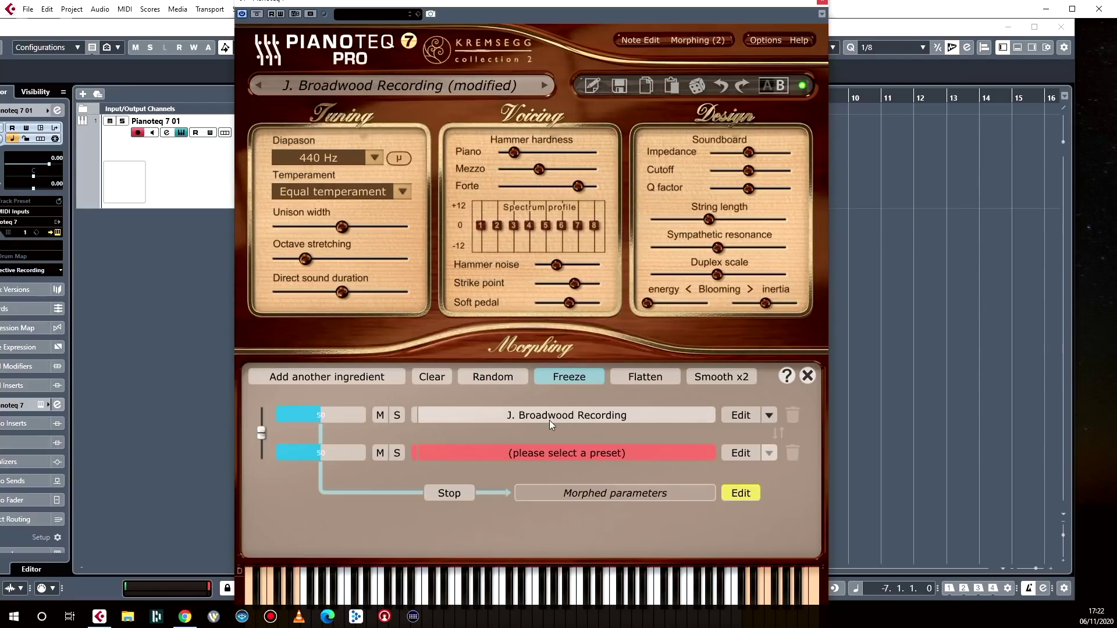
left_click(563, 451)
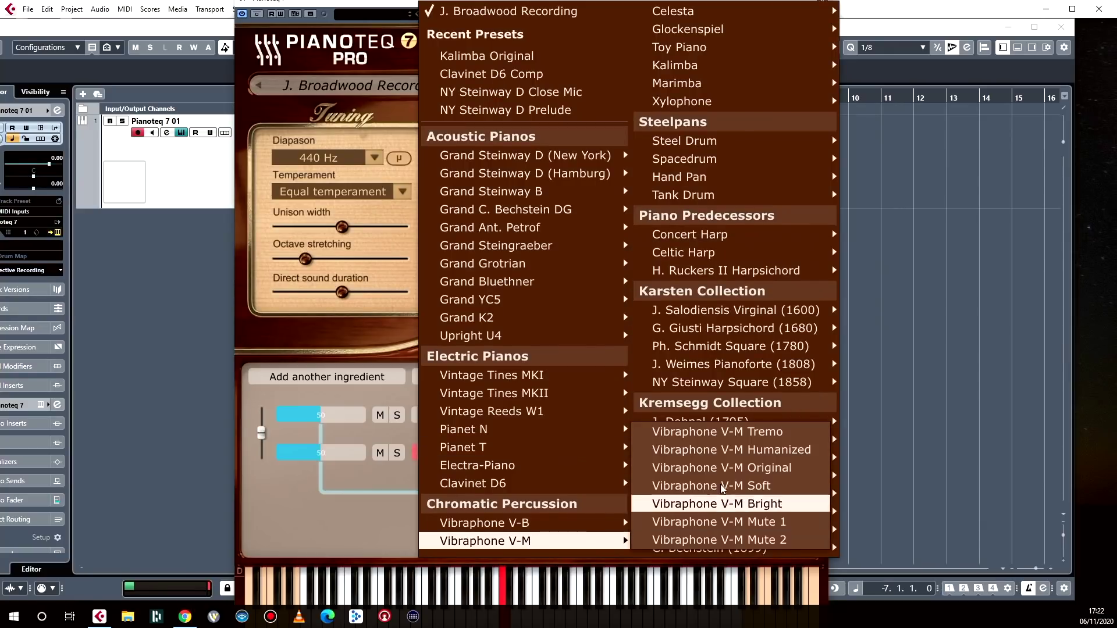
mouse_move(536, 529)
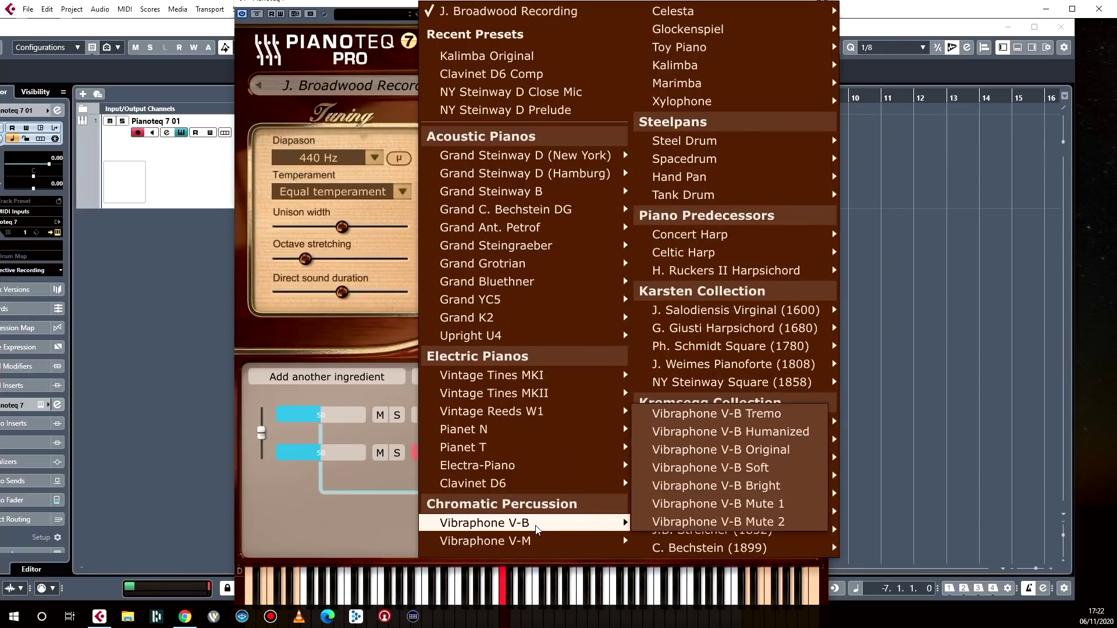
left_click(783, 434)
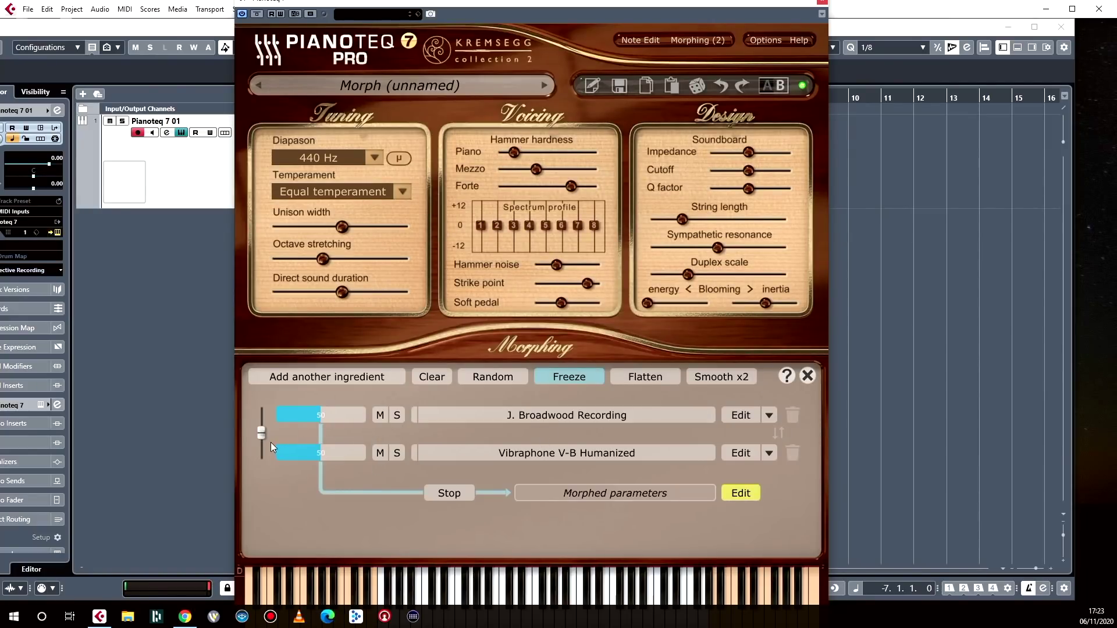
Compare both morph extremes, then settle at 73% J. Broadwood Recording and 27% Vibraphone V-B Humanized.
left_click_drag(260, 432, 267, 462)
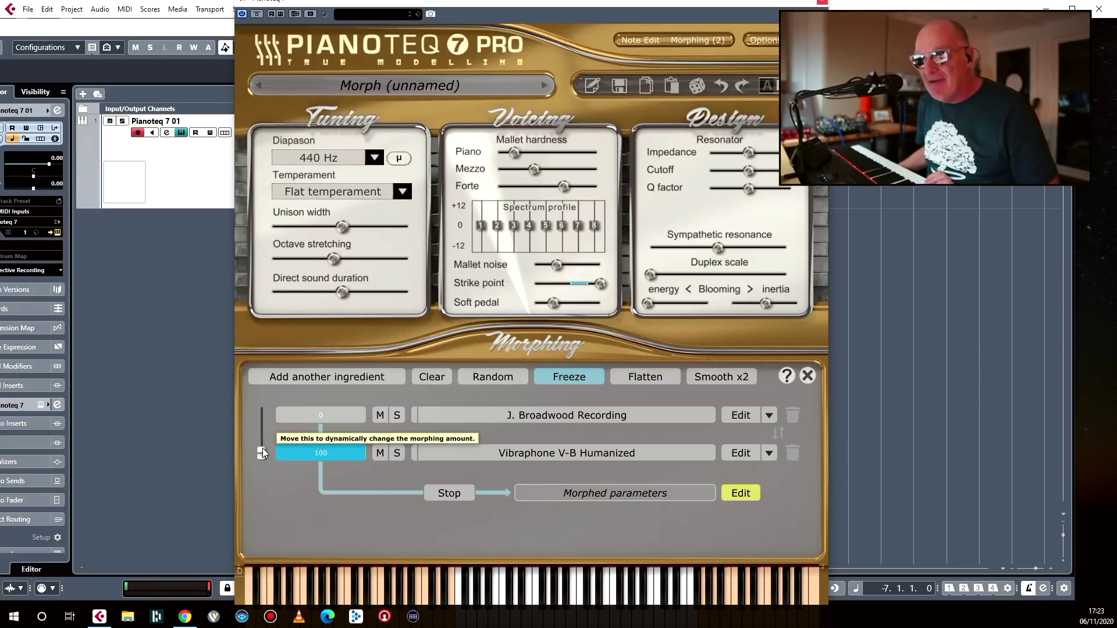
mouse_move(263, 448)
left_mouse_down()
mouse_move(264, 363)
mouse_move(262, 430)
left_mouse_up()
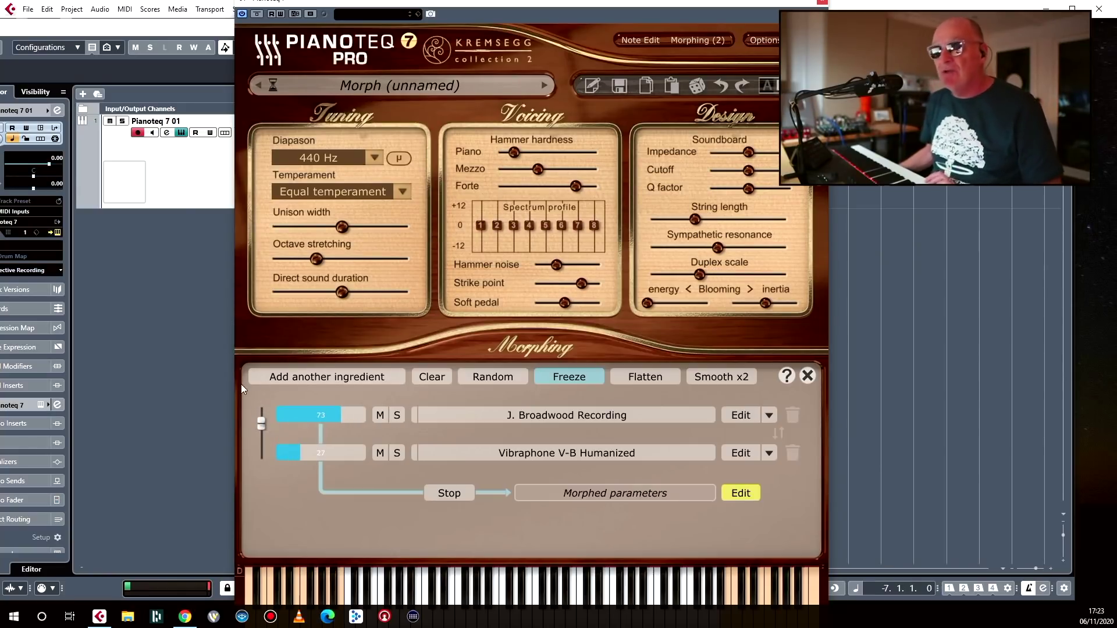
Bring up the Morphing (%) settings and list the MIDI events that can control it.
right_click(260, 423)
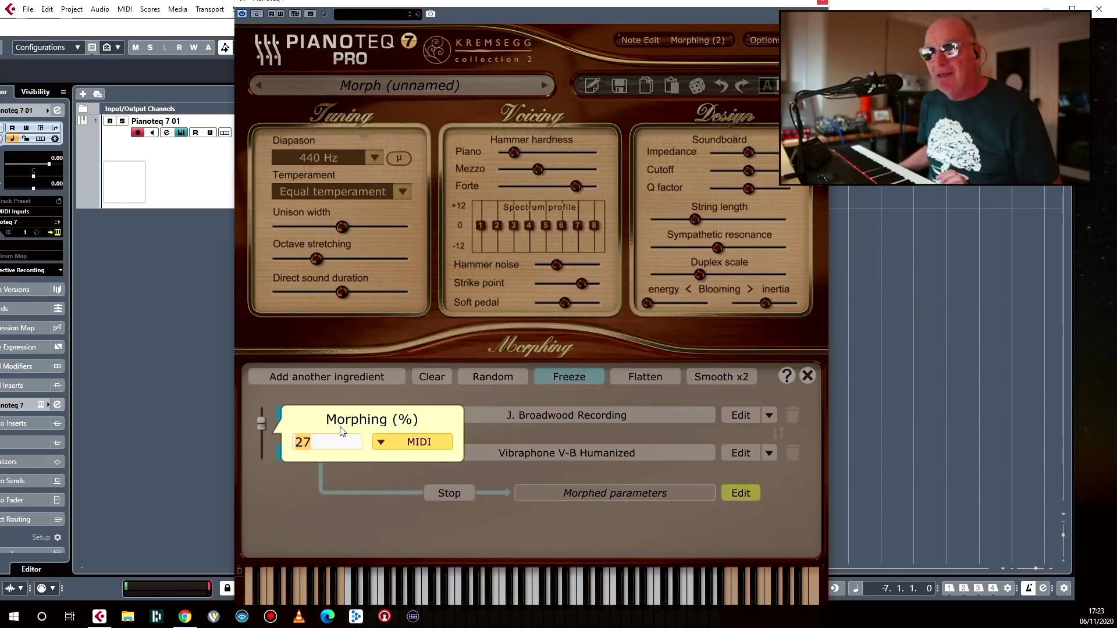
left_click(415, 443)
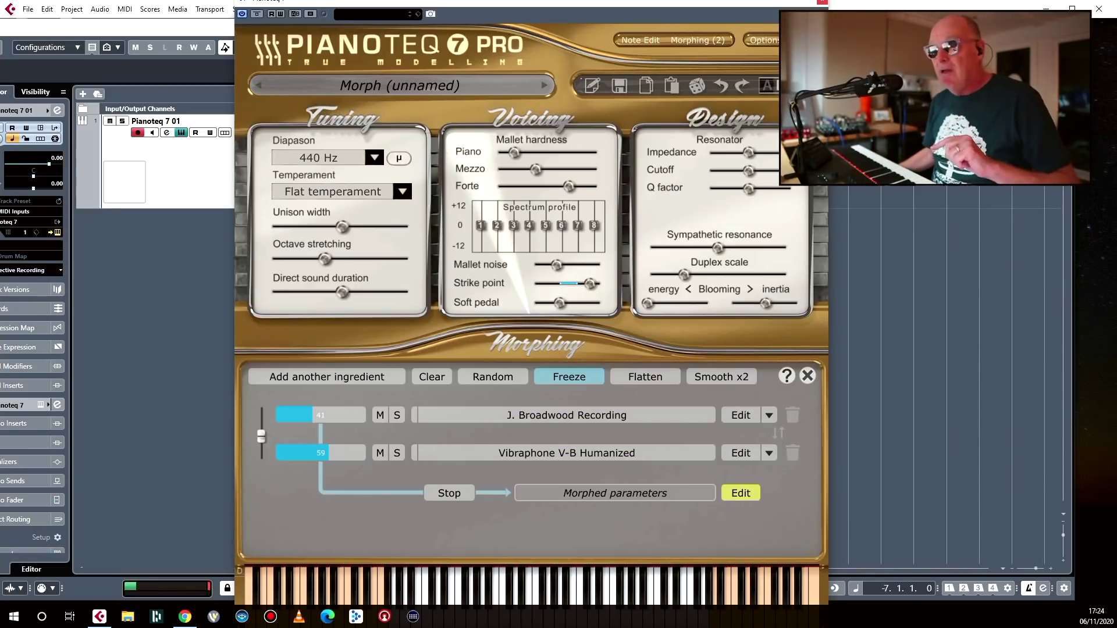
Close Pianoteq, record a part on Pianoteq 7 01, move it to -7.3.1.0, and open Stream Deck.
left_click(821, 2)
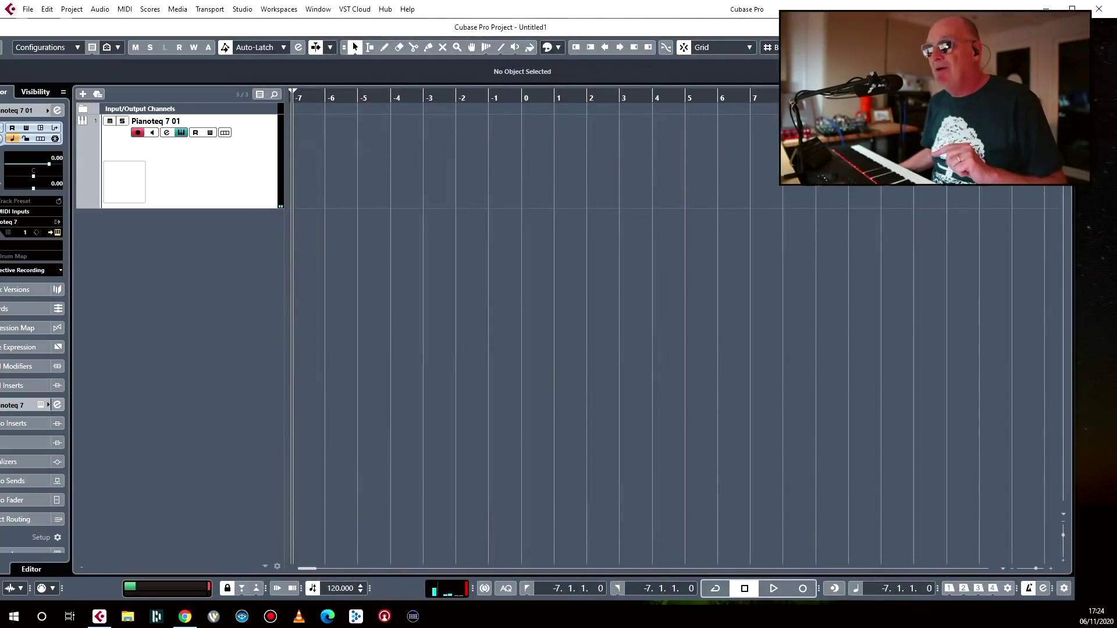
key("KP_Multiply")
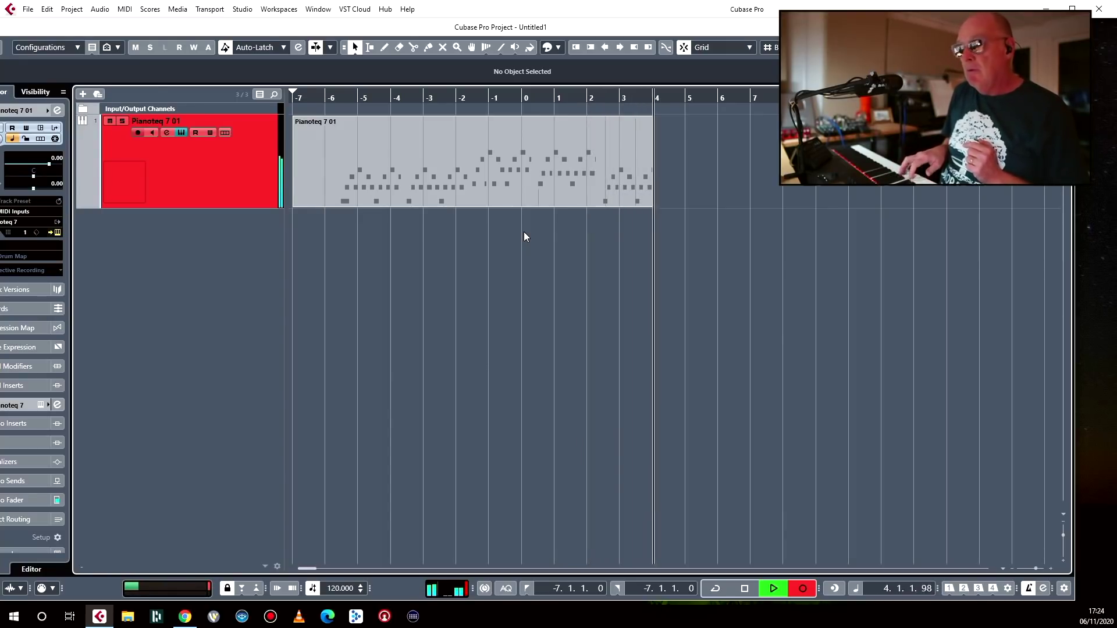
key("space")
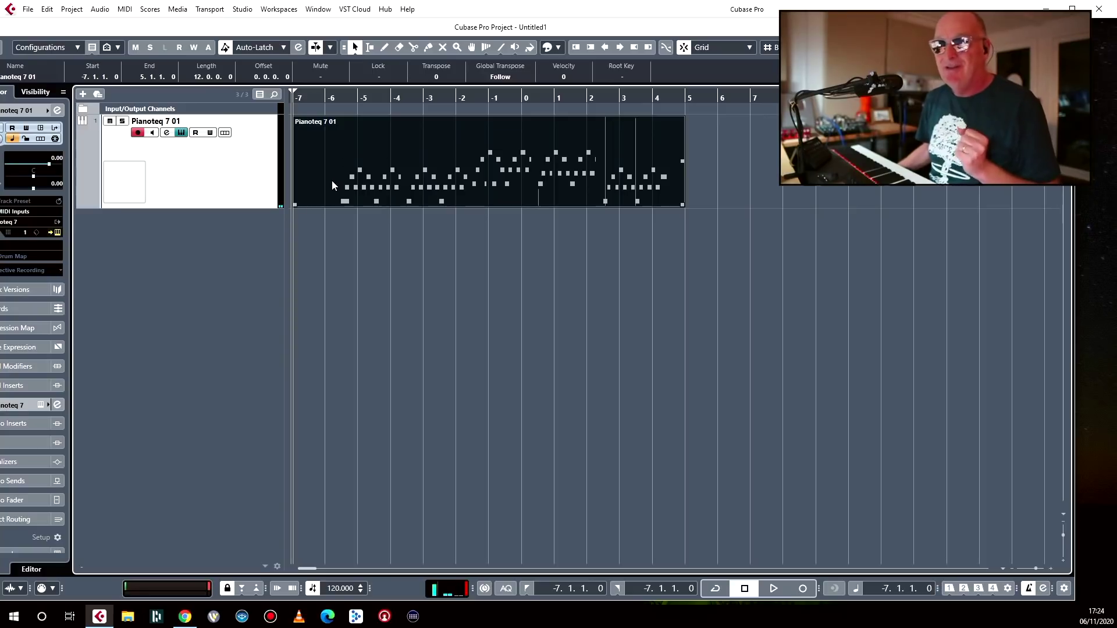
left_click_drag(336, 168, 353, 166)
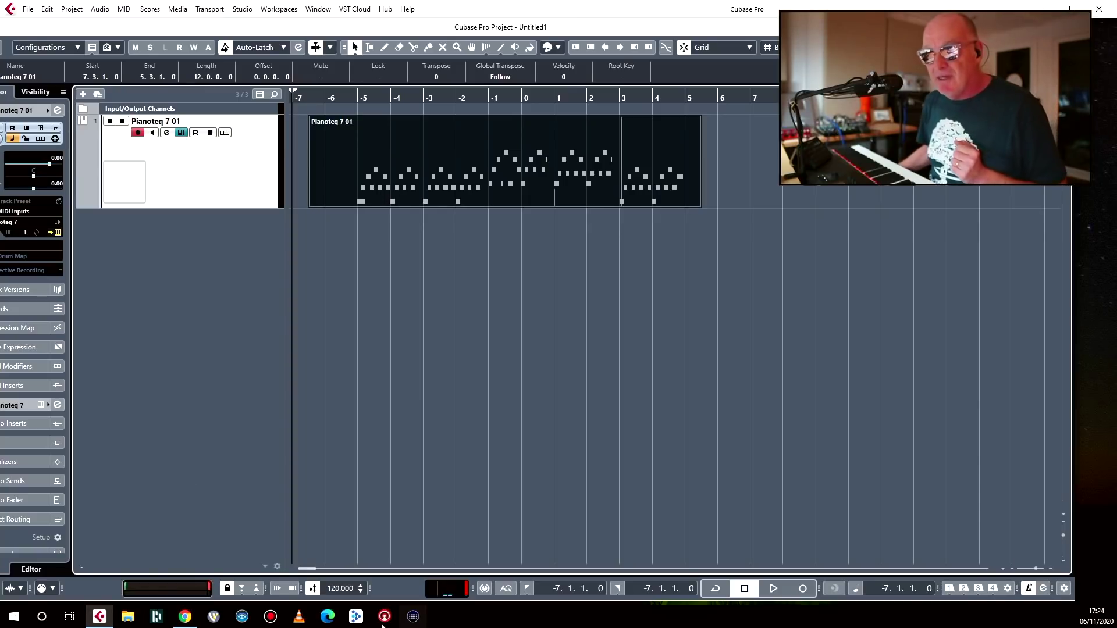
left_click(414, 617)
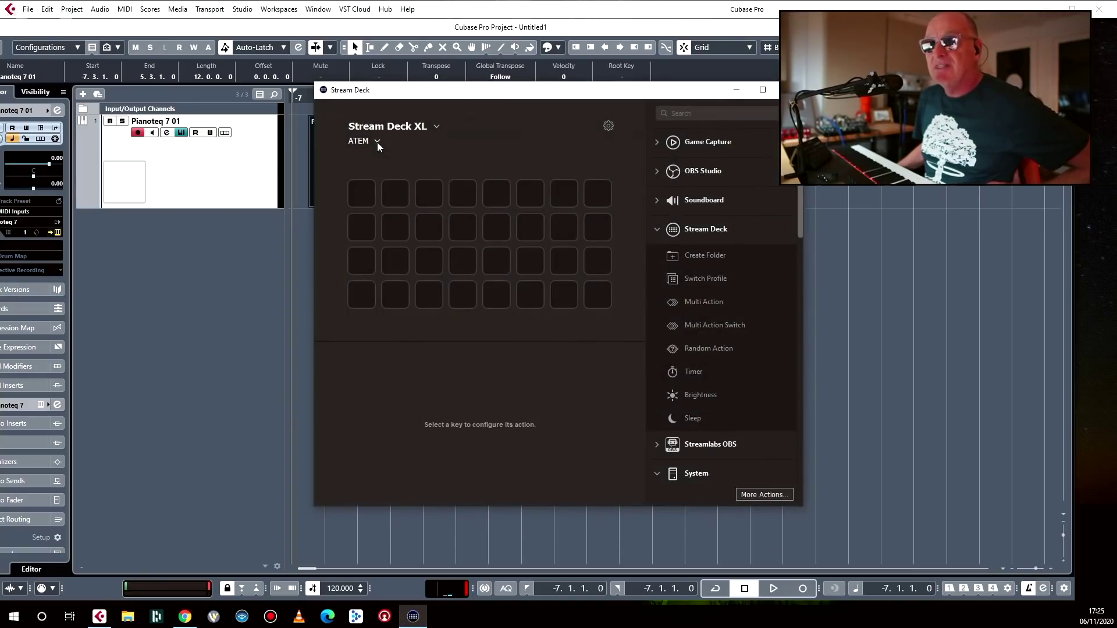
Dismiss the Stream Deck menu and trim the part's empty lead-in so it starts at -5.1.1.0.
left_click(377, 141)
left_click(399, 175)
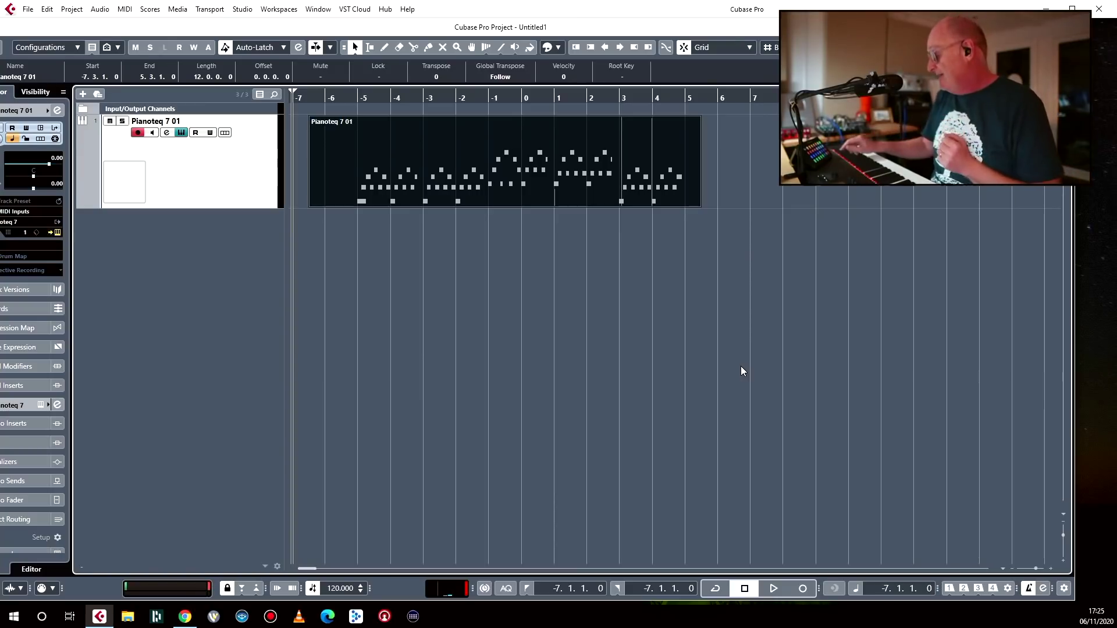
key("space")
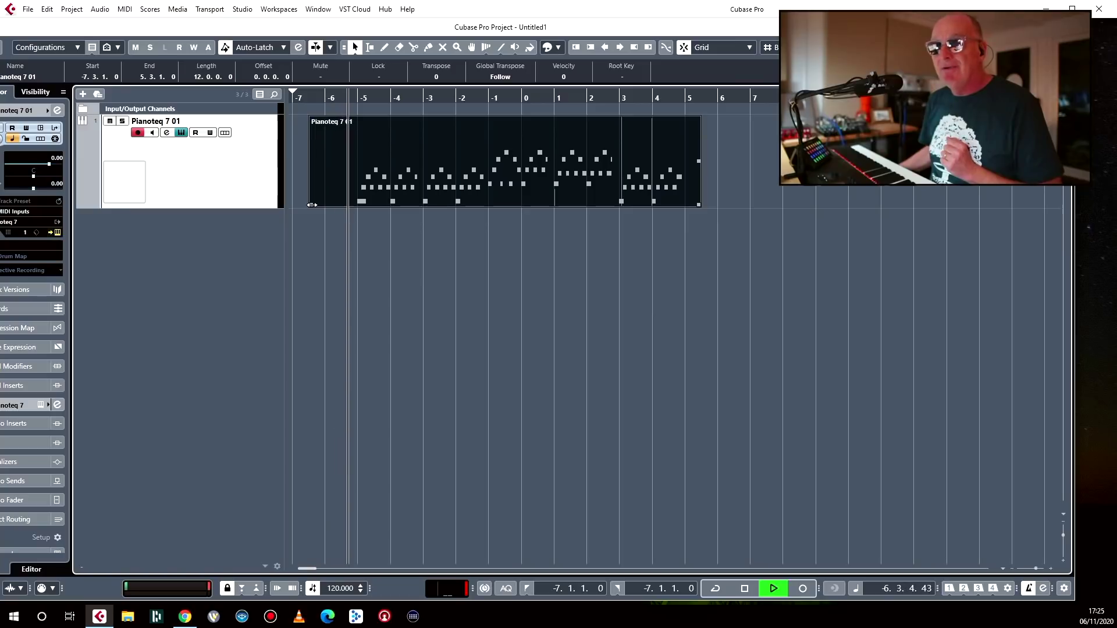
left_click_drag(312, 205, 359, 198)
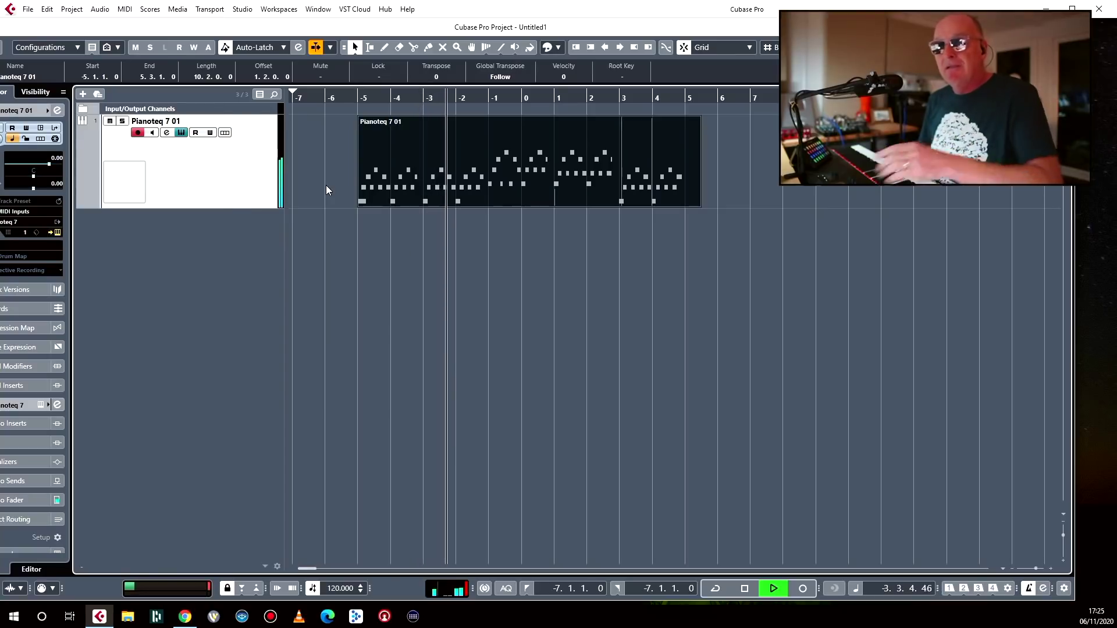
key("space")
double_click(400, 176)
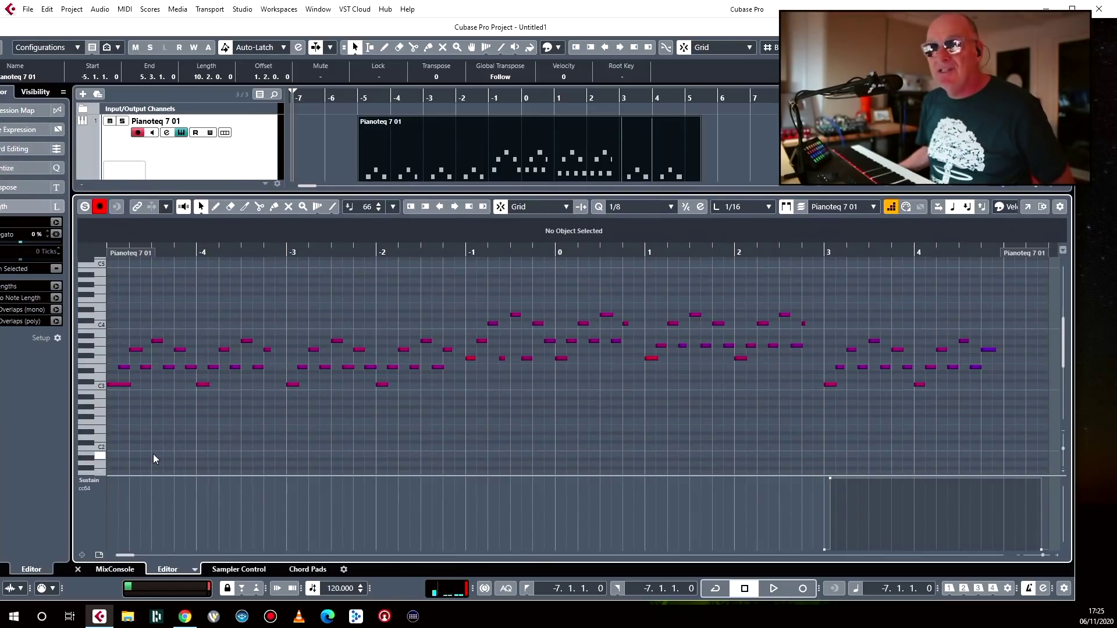
left_click(99, 483)
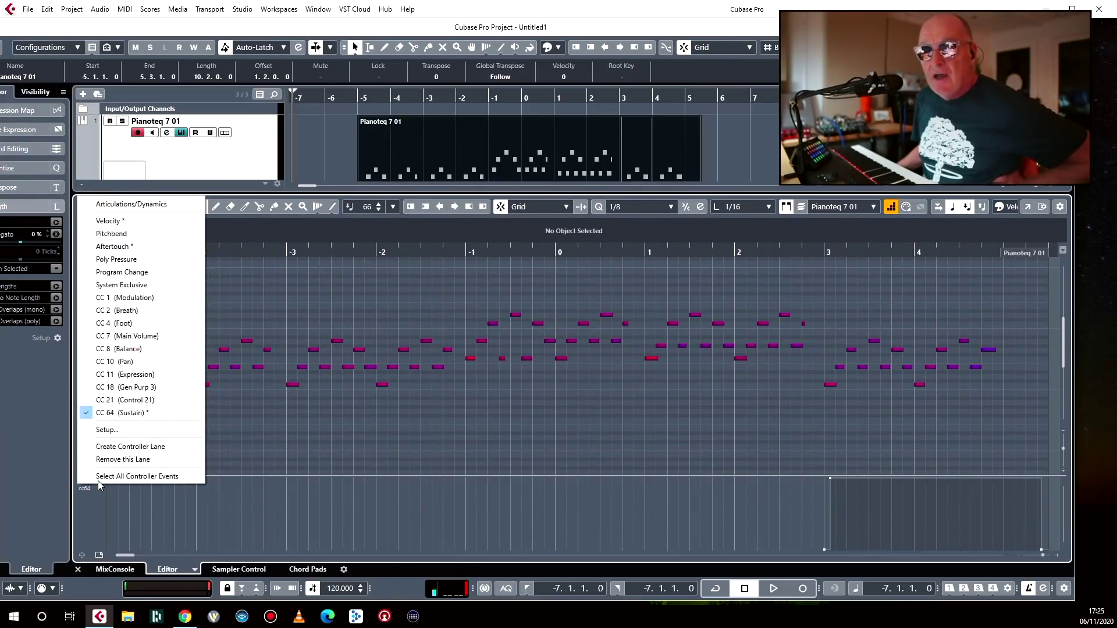
left_click(122, 412)
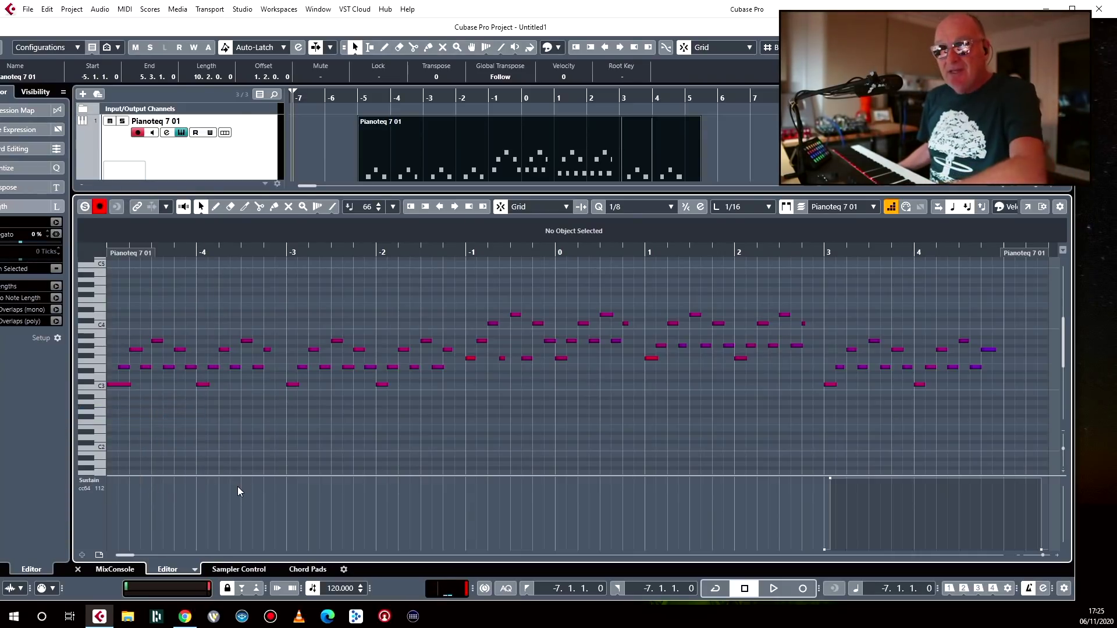
scroll(238, 491, "left", 5)
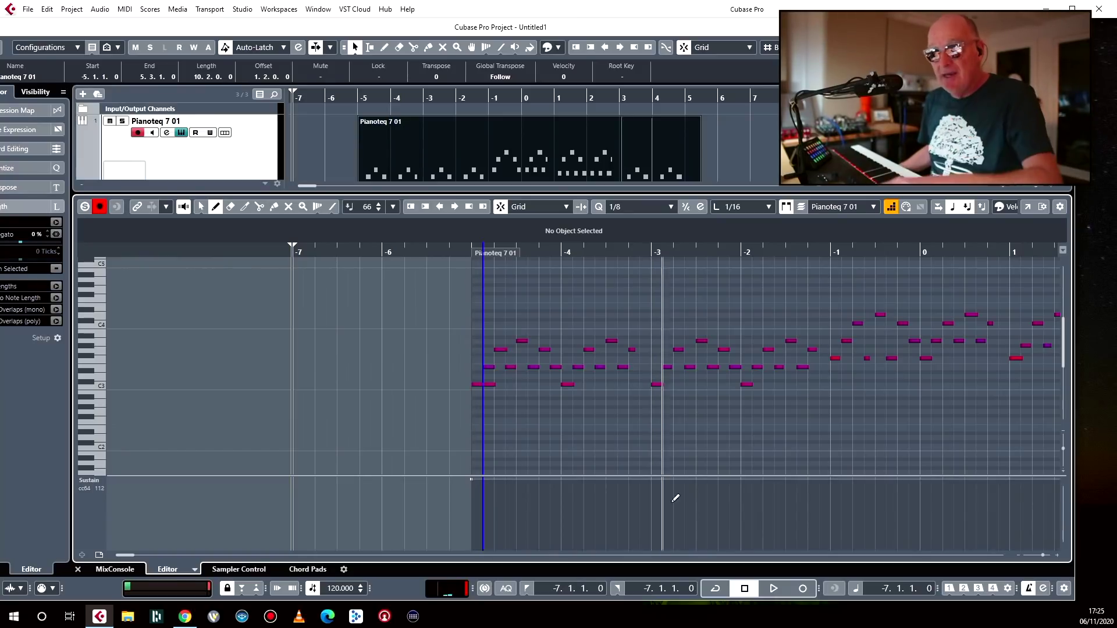
scroll(700, 506, "right", 10)
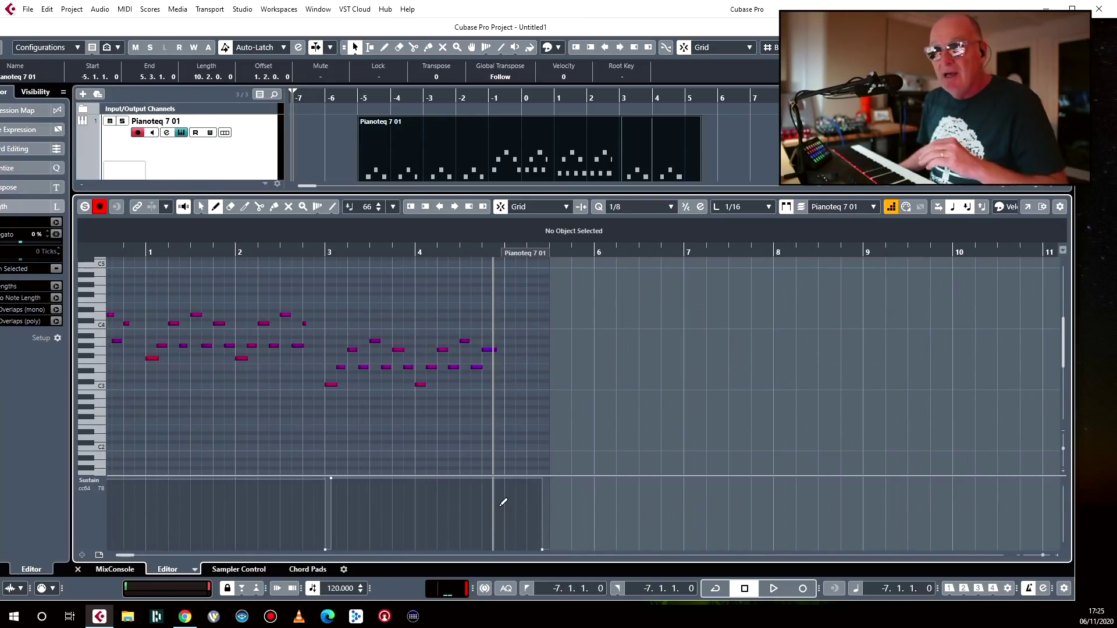
key("space")
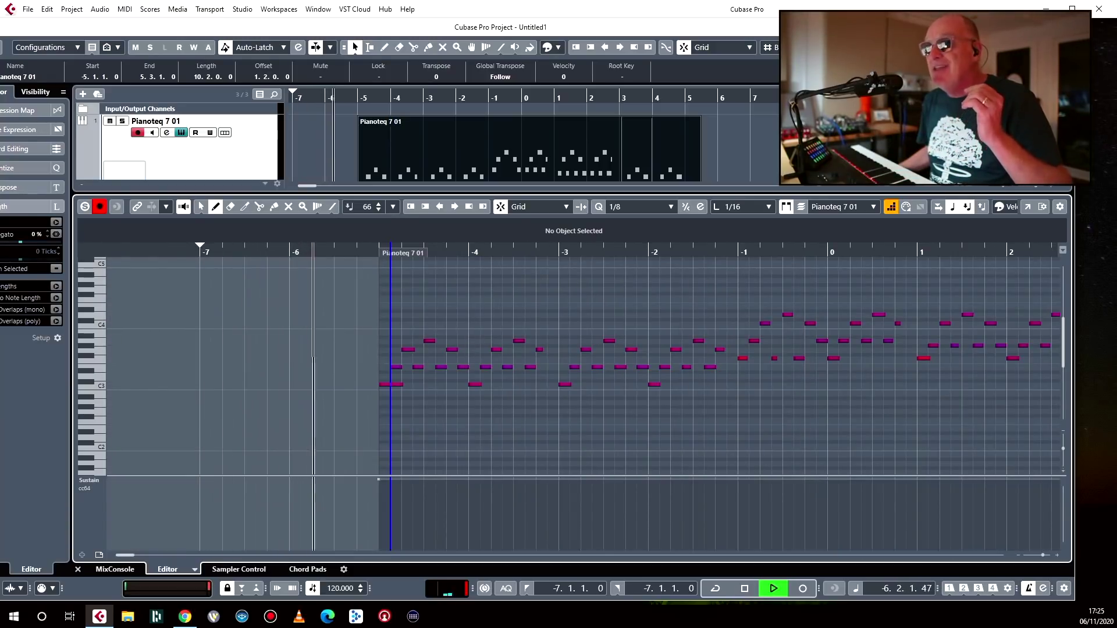
key("ctrl+alt+e")
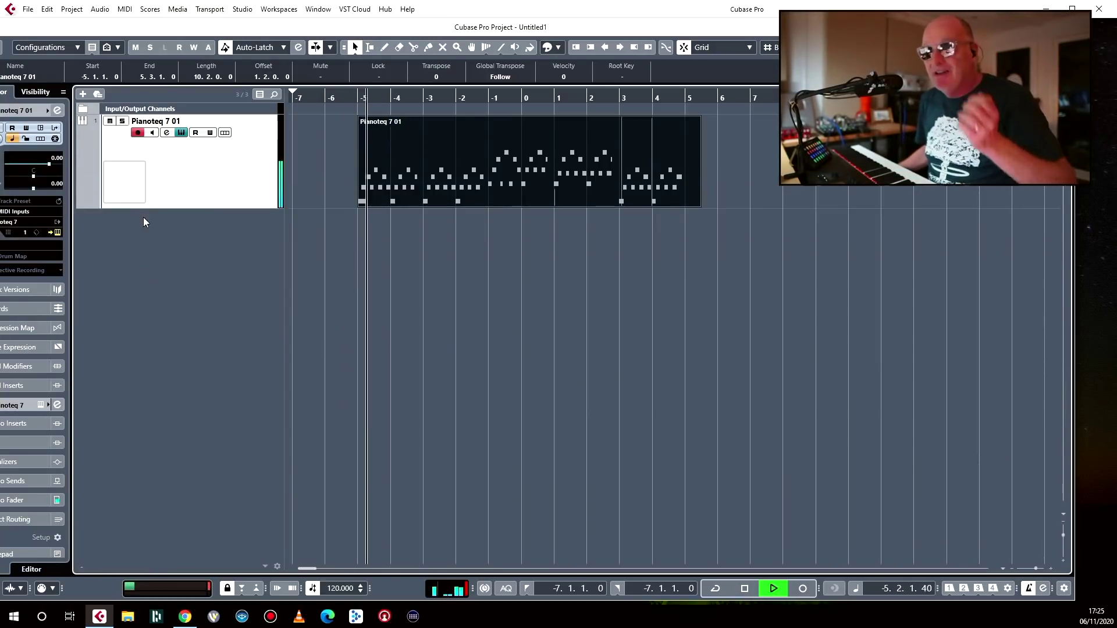
Duplicate Pianoteq 7 01 as Pianoteq 7 01 (D) and delete the copied MIDI part.
right_click(201, 174)
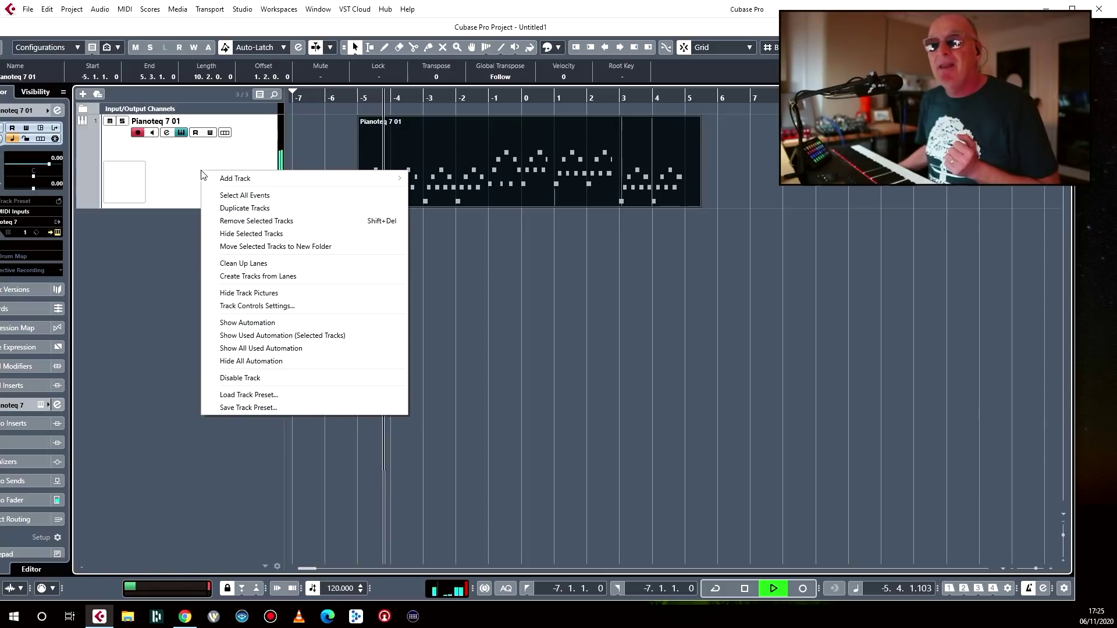
left_click(280, 208)
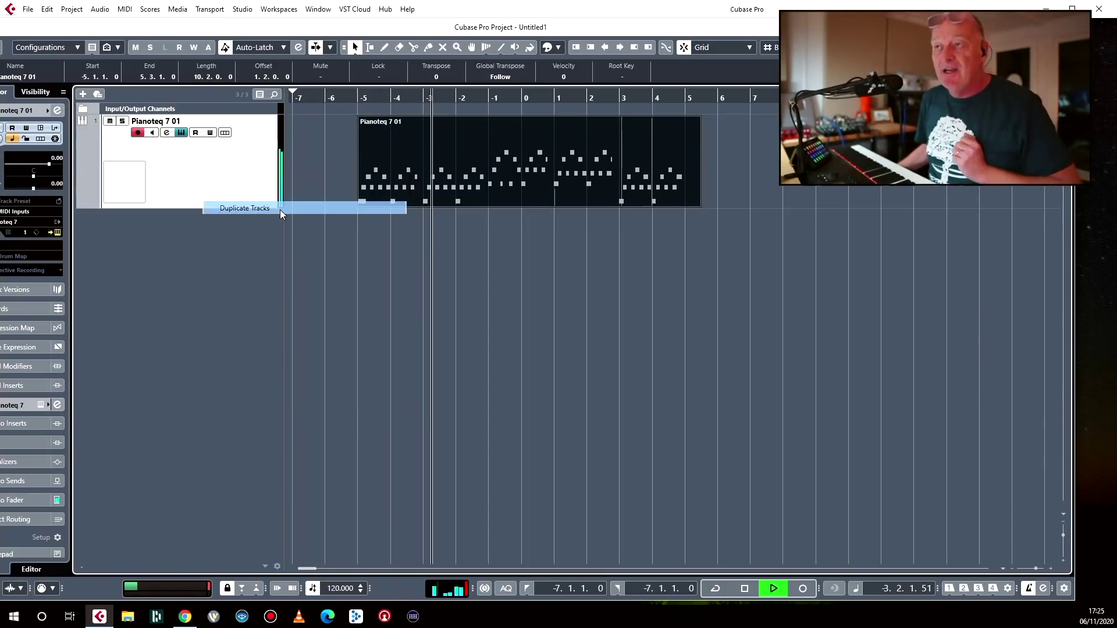
left_click(563, 252)
key("Delete")
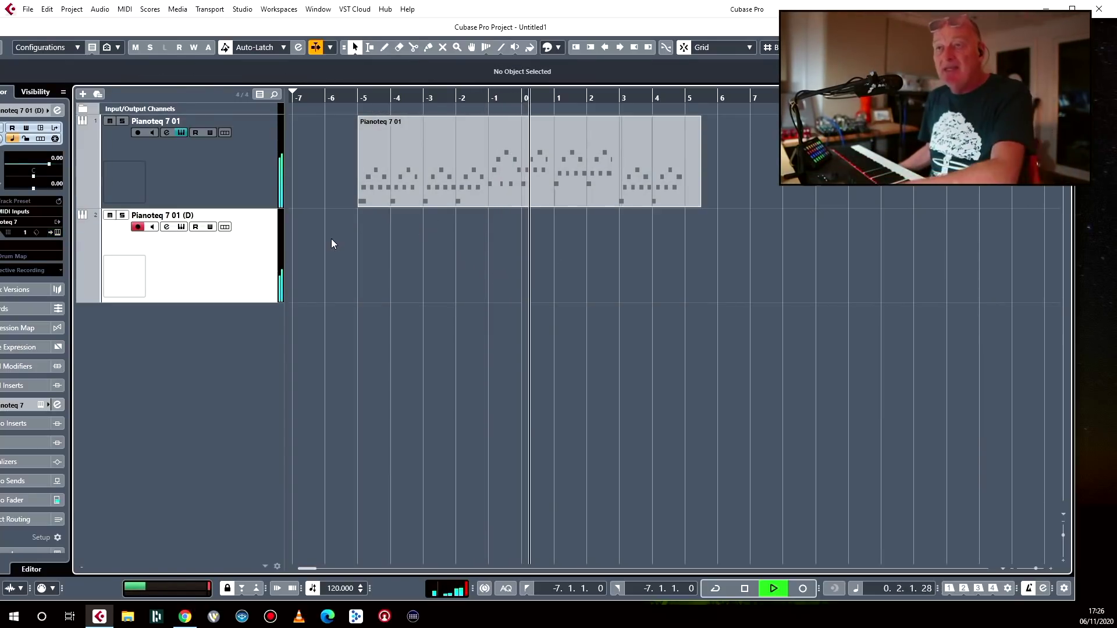
key("space")
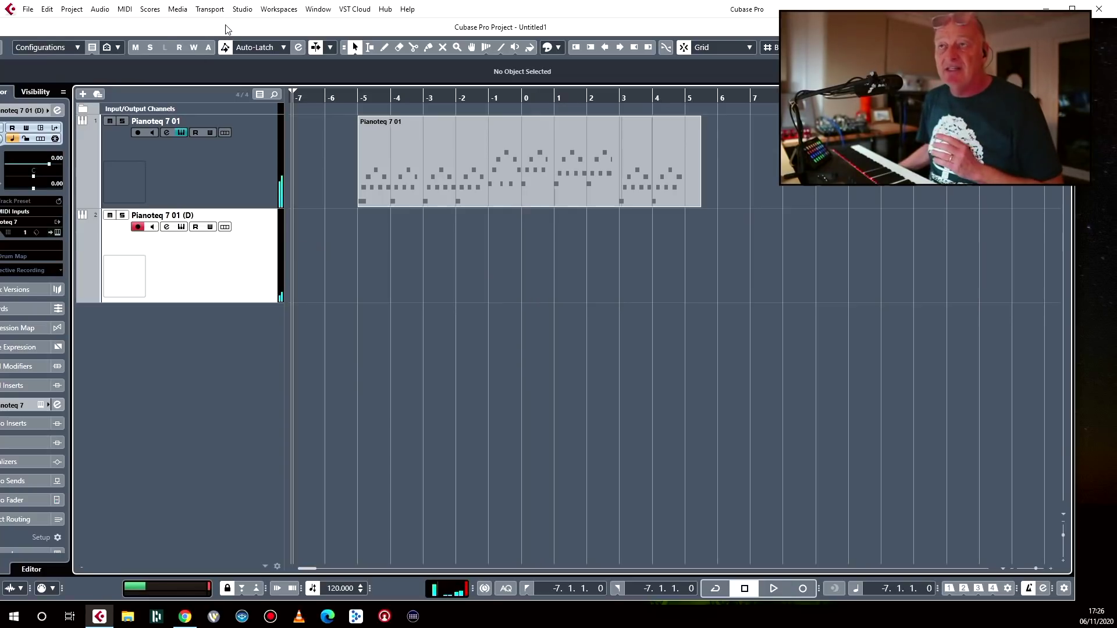
left_click_drag(226, 28, 268, 29)
Load Piano Predecessors > Celtic Harp > Celtic Harp Sweet in the duplicate track's Pianoteq.
left_click(100, 232)
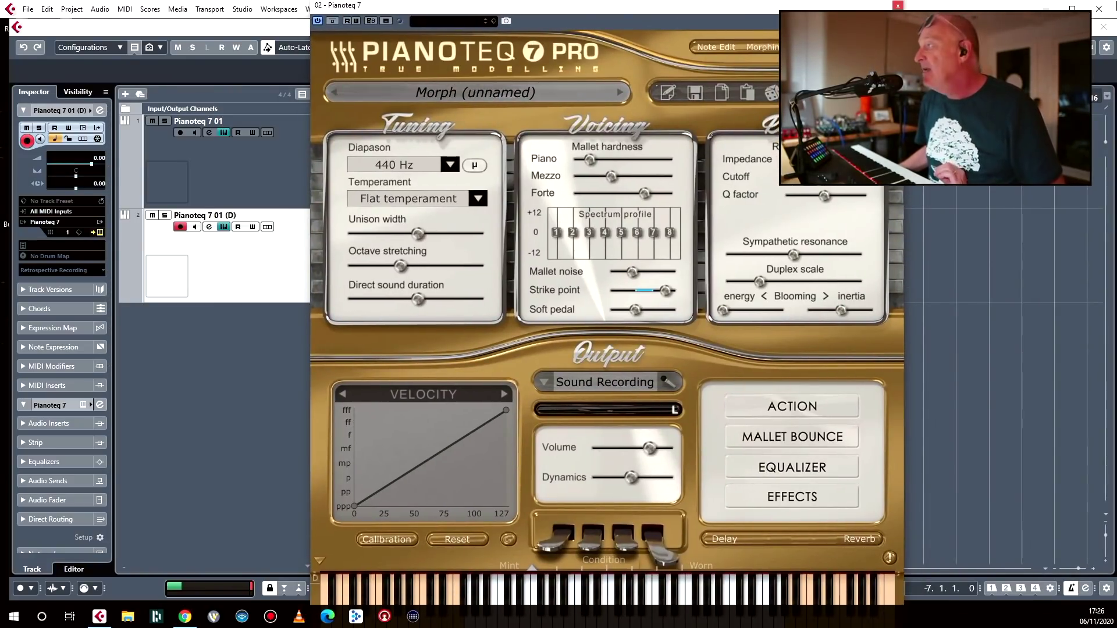
left_click(424, 86)
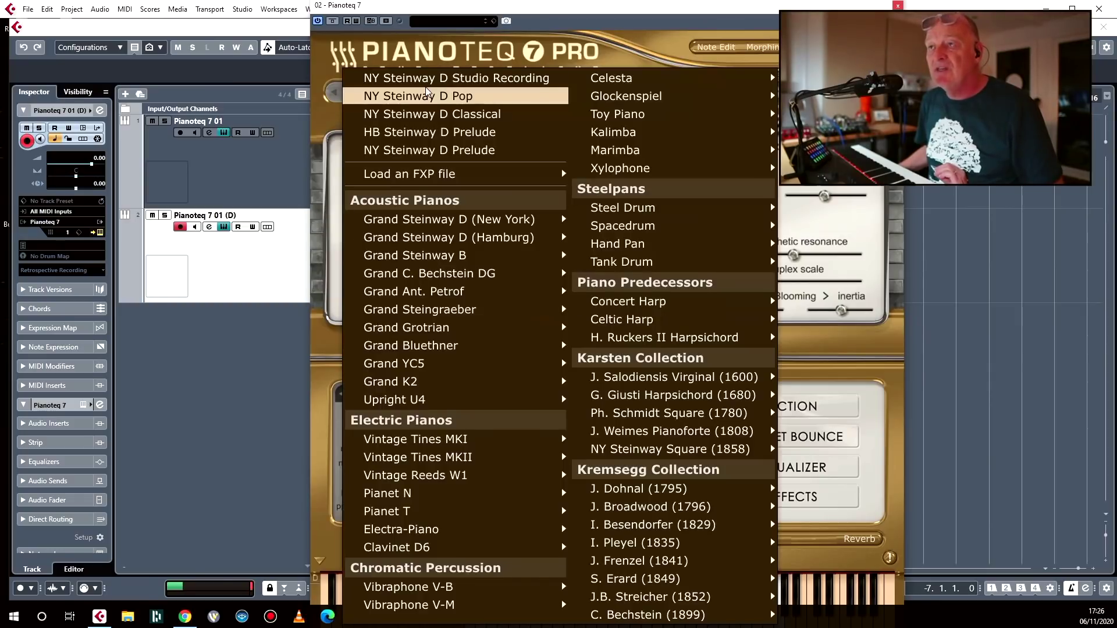
mouse_move(563, 240)
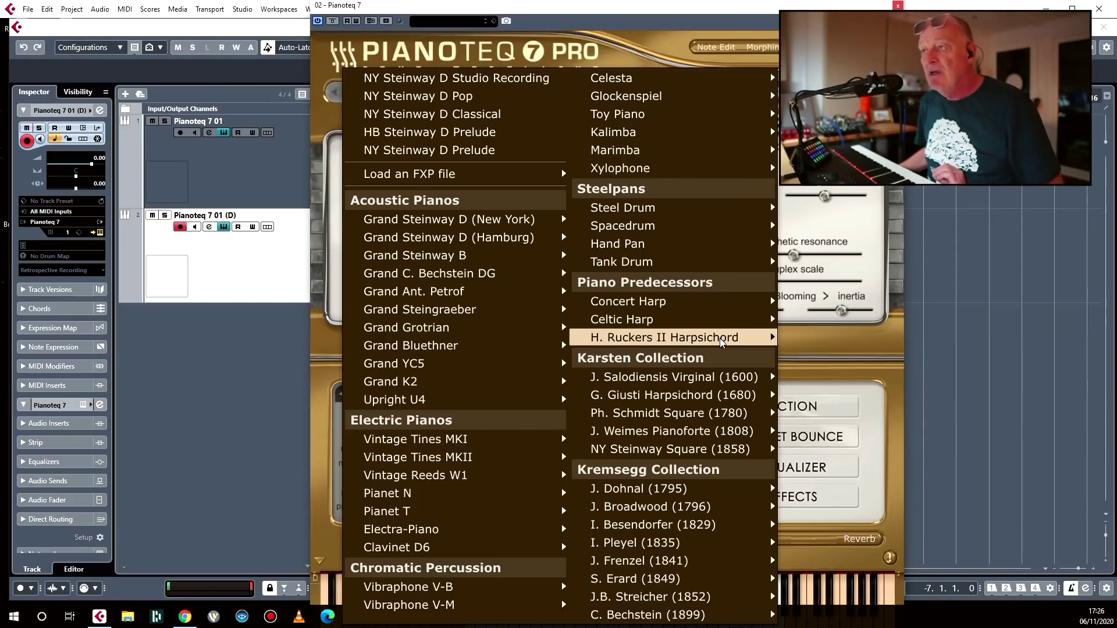
mouse_move(692, 327)
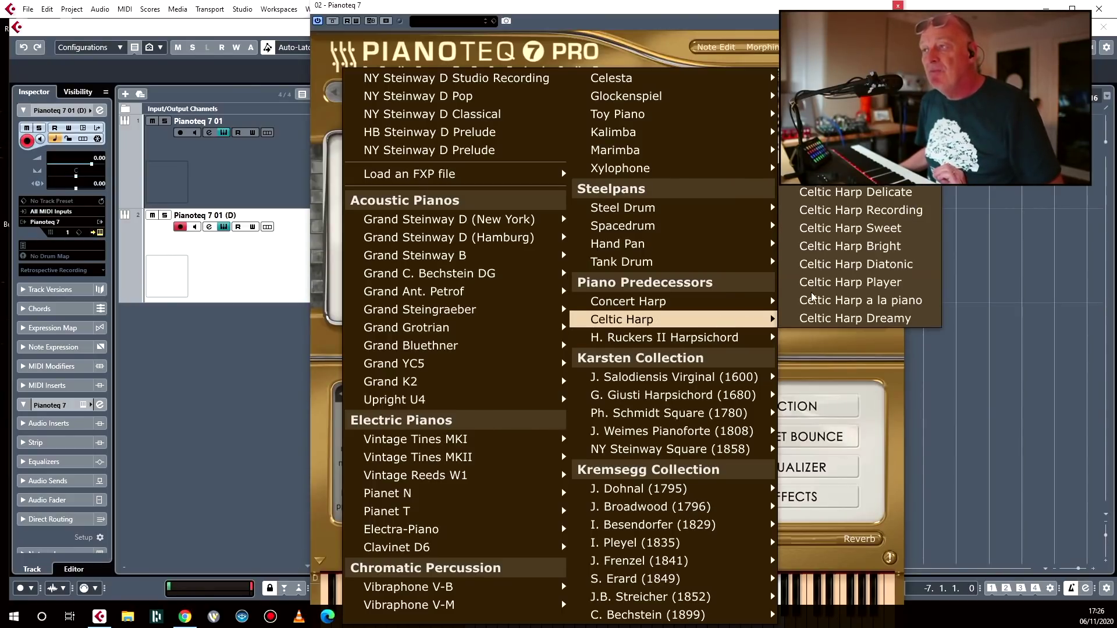
left_click(849, 228)
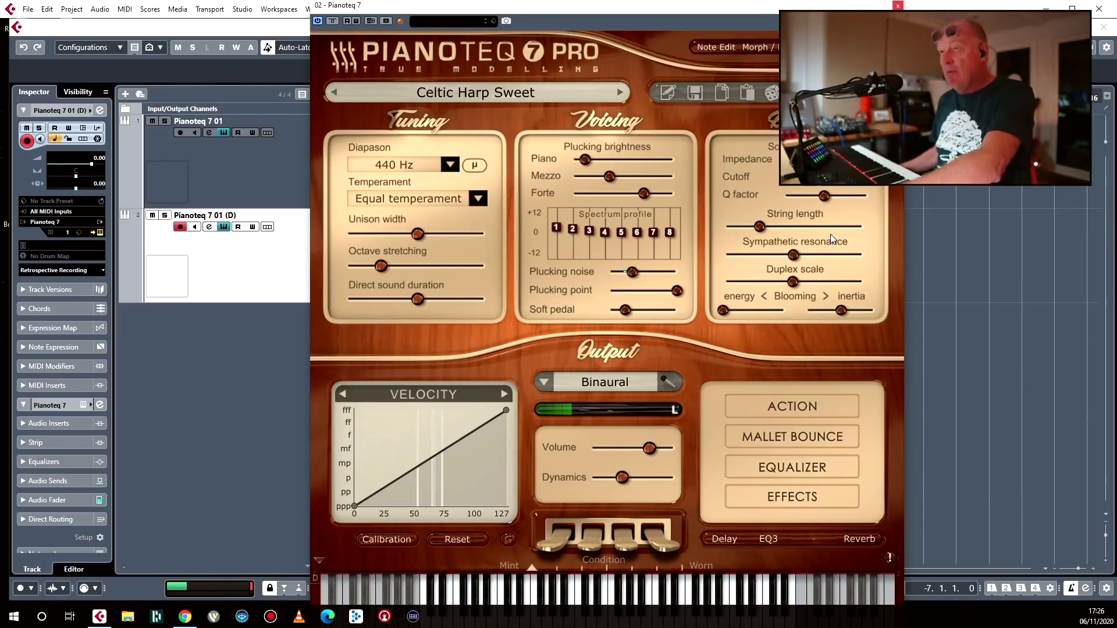
Try the Marimba Humanized preset in Pianoteq.
left_click(391, 98)
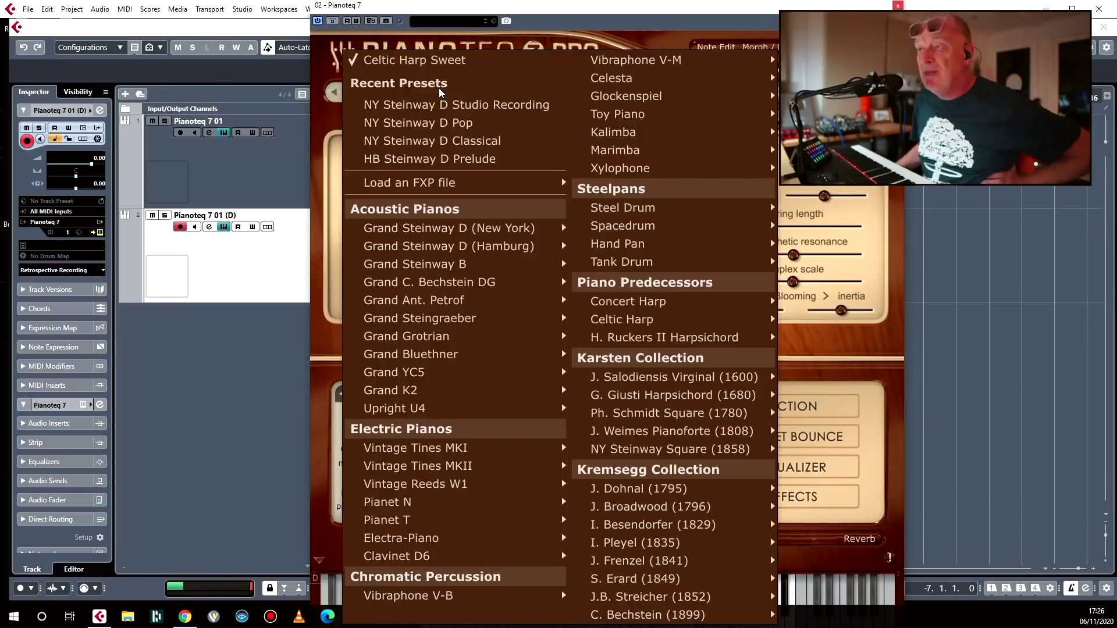
mouse_move(613, 119)
mouse_move(618, 153)
left_click(837, 170)
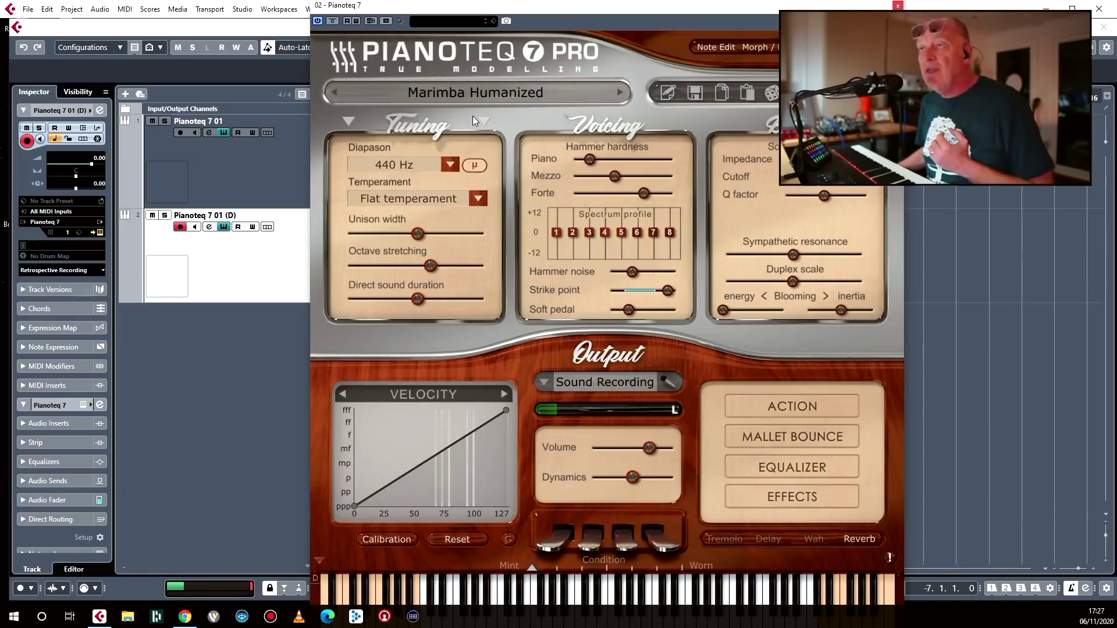
Switch to Steelpans > Hand Pan - natural, hand played and close the plugin window.
left_click(488, 90)
mouse_move(612, 249)
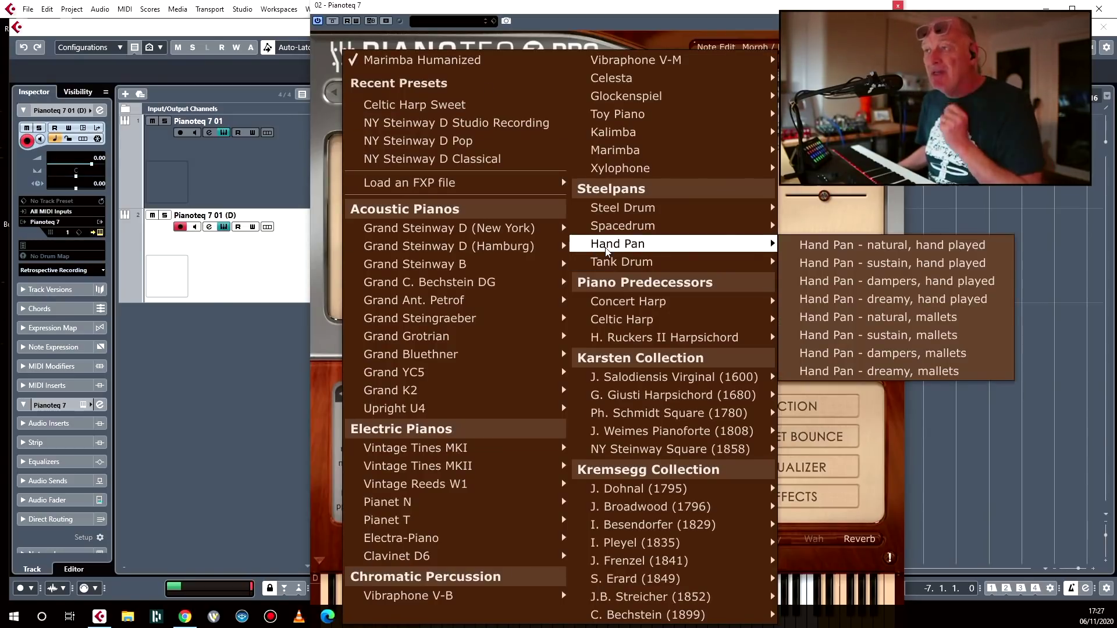
left_click(862, 246)
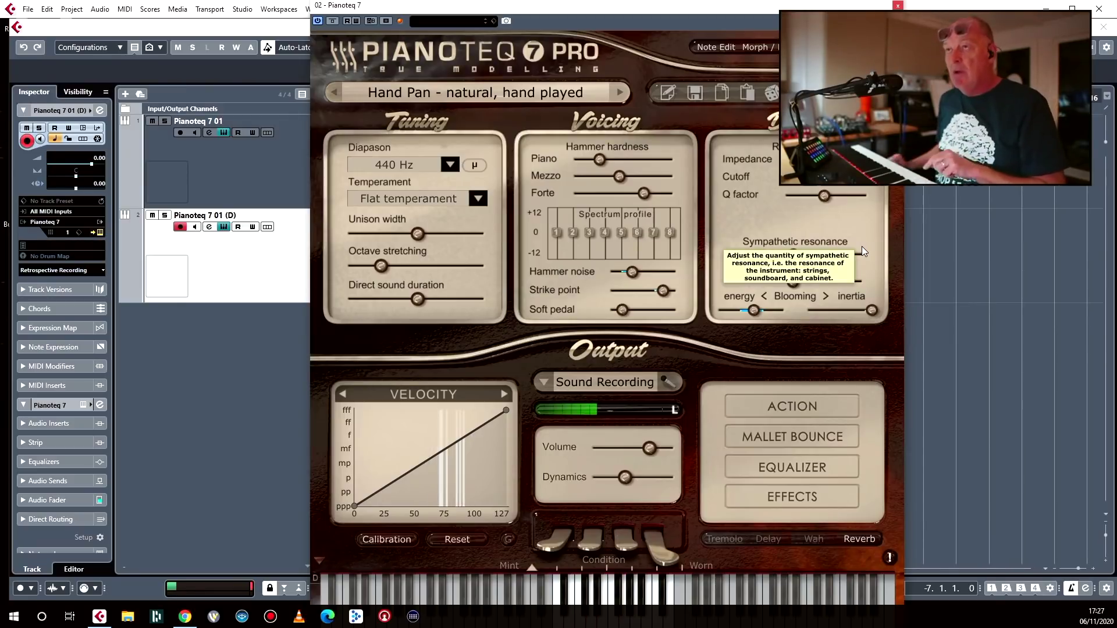
left_click(898, 5)
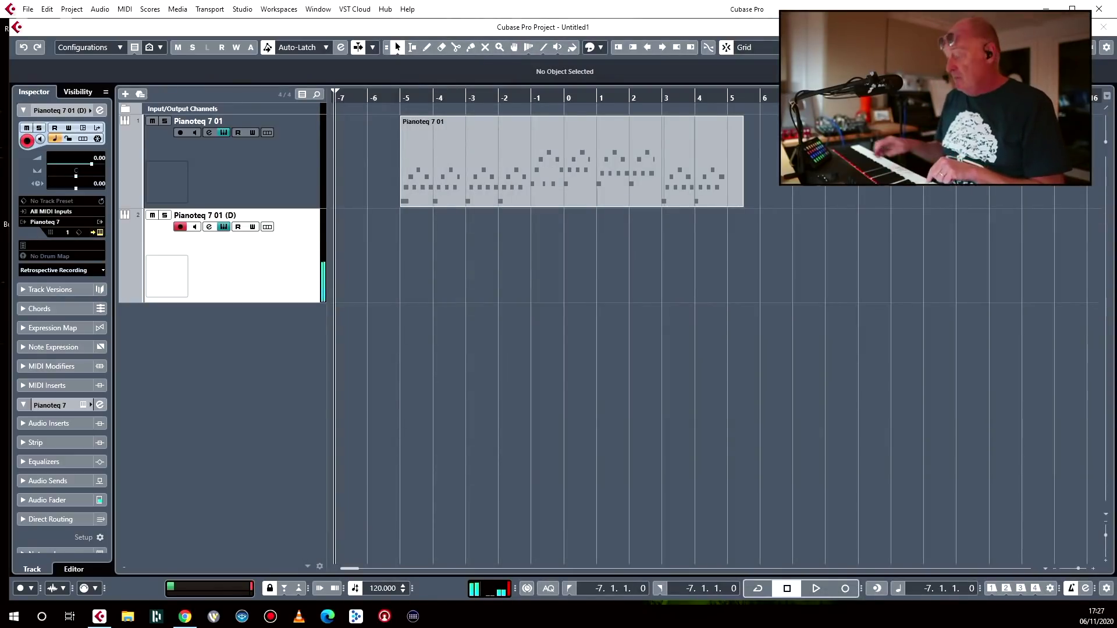
Record a new part on Pianoteq 7 01 (D) and trim it to span bar -5 to bar 5.
key("KP_Multiply")
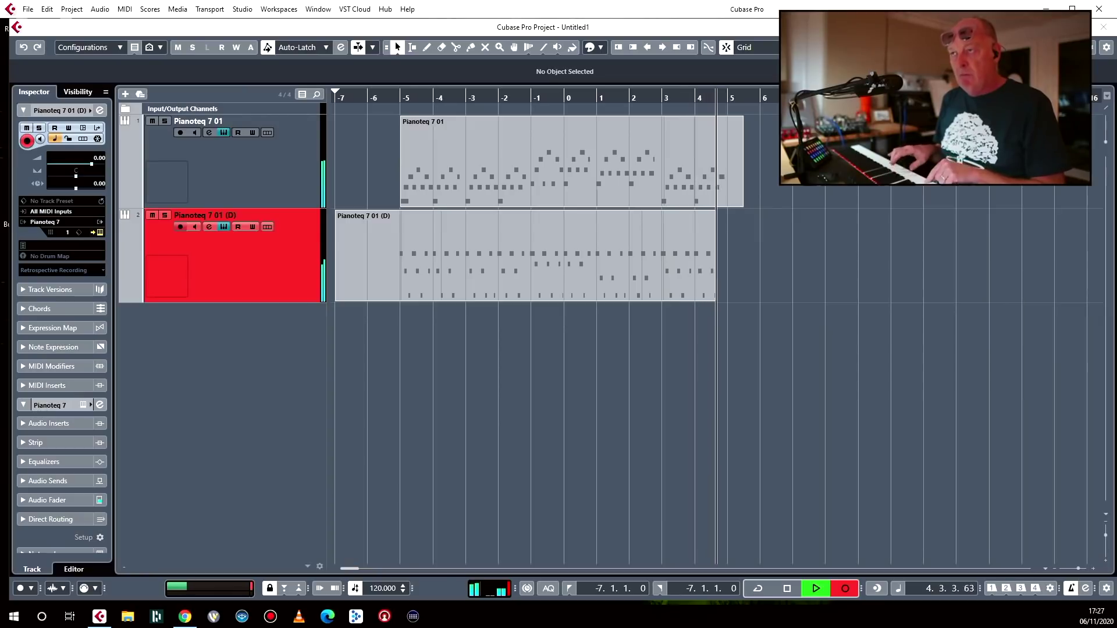
key("space")
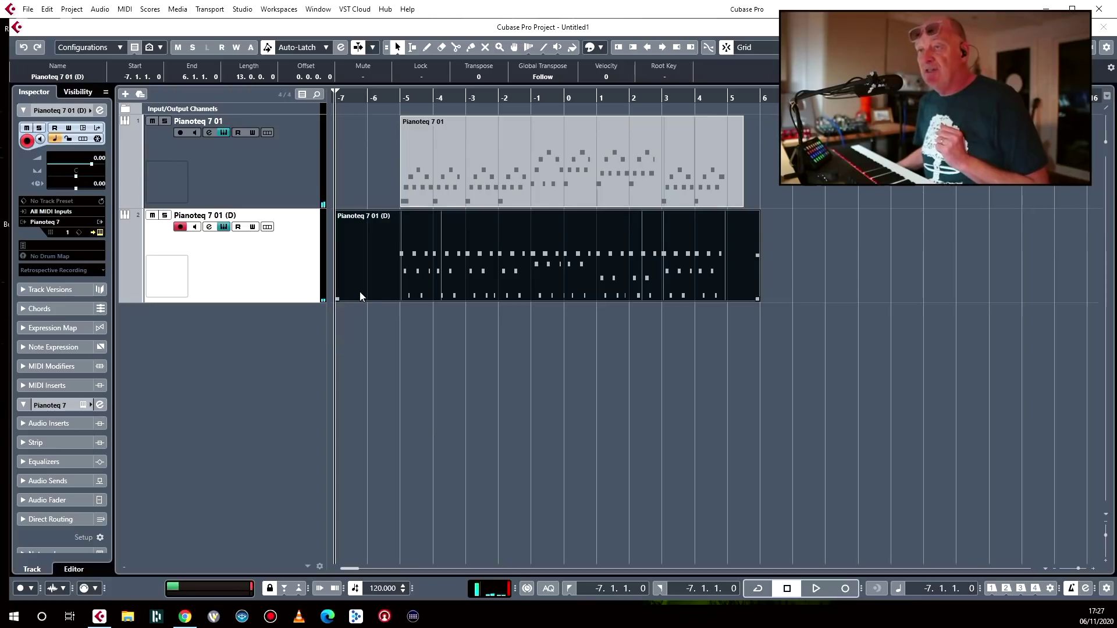
left_click_drag(337, 298, 400, 299)
left_click_drag(527, 244, 501, 256)
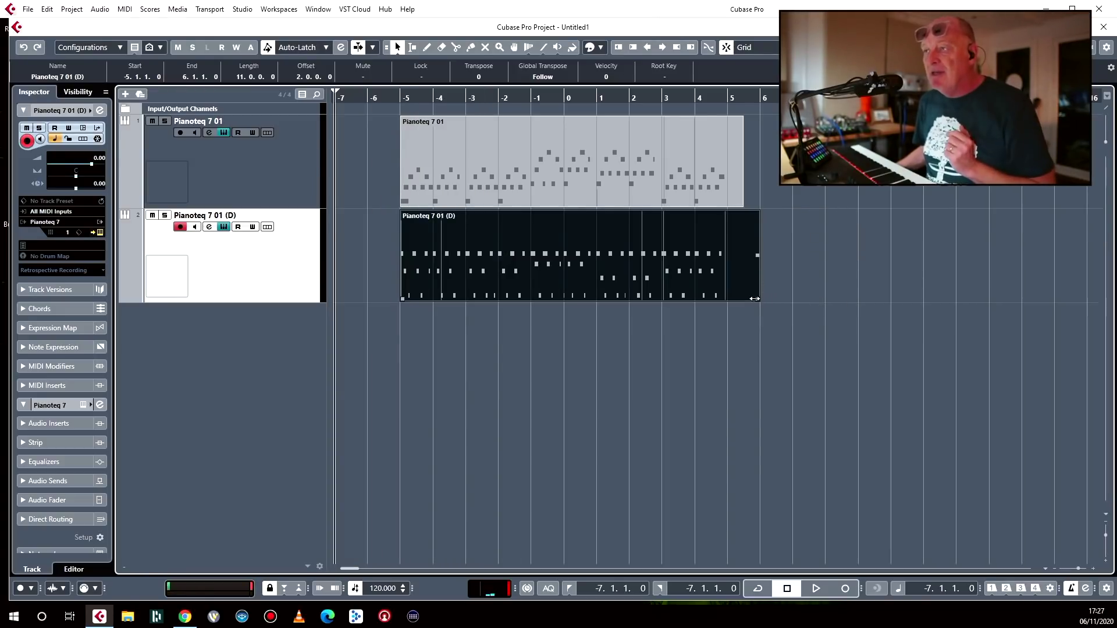
left_click_drag(754, 299, 724, 297)
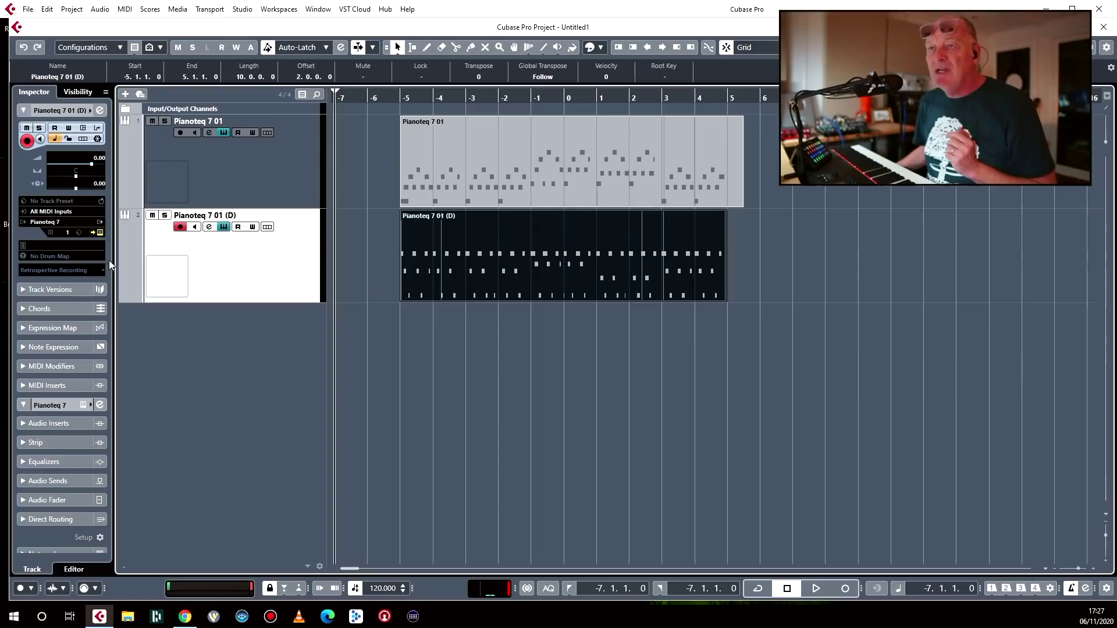
Duplicate the second track as a third track and delete its copied part.
right_click(203, 267)
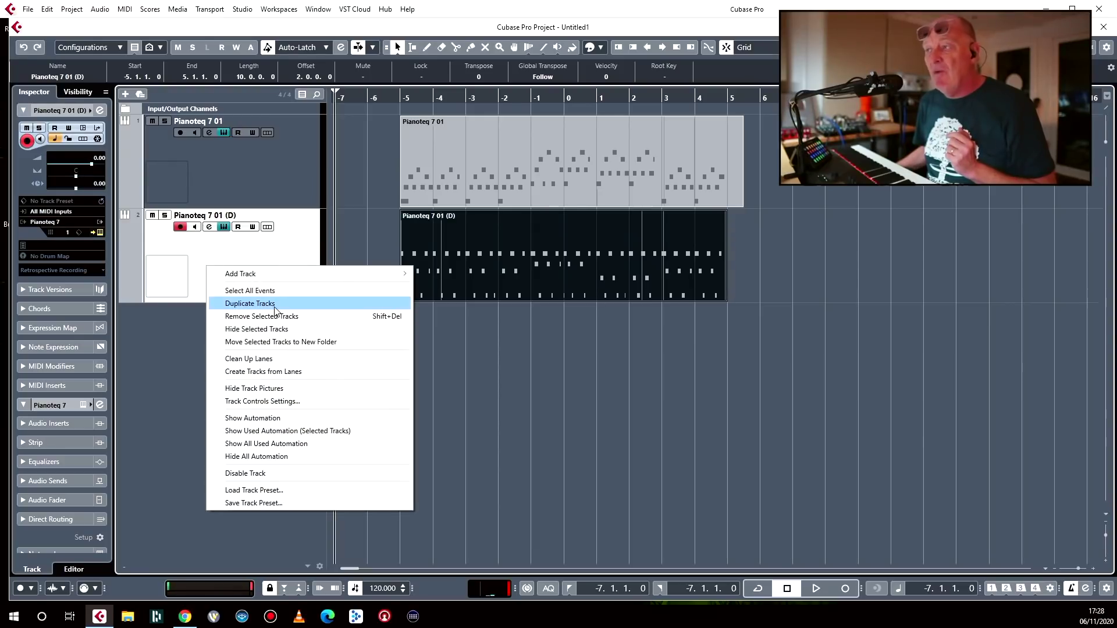
left_click(274, 307)
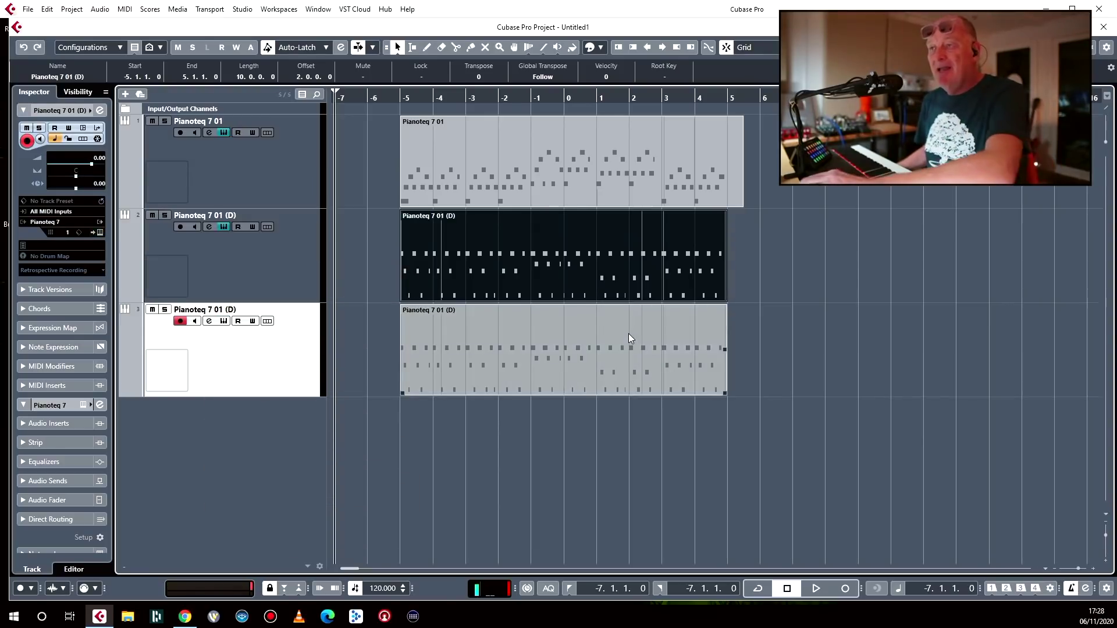
left_click(602, 347)
key("Delete")
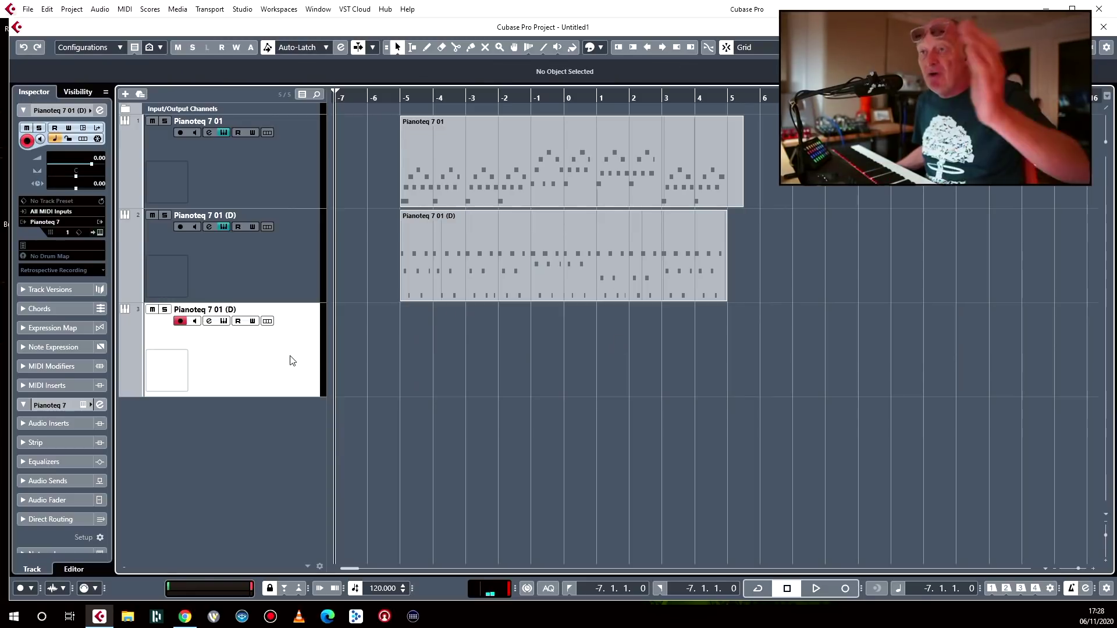
Layer Celesta Original with Toy Piano Original in the third track's Pianoteq Layers panel.
left_click(102, 232)
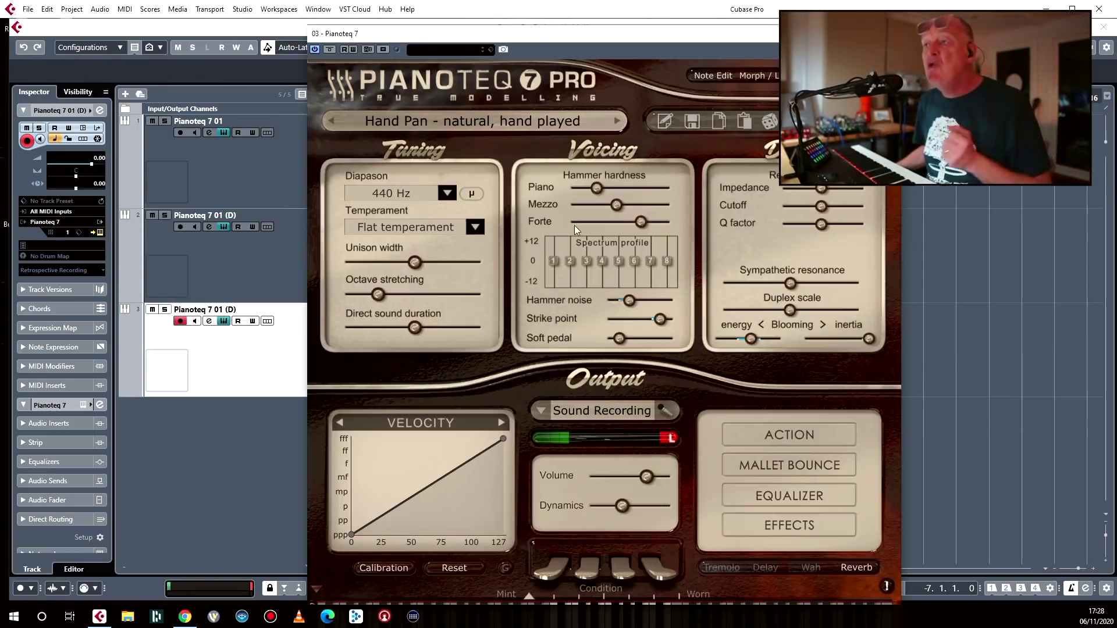
left_click(759, 76)
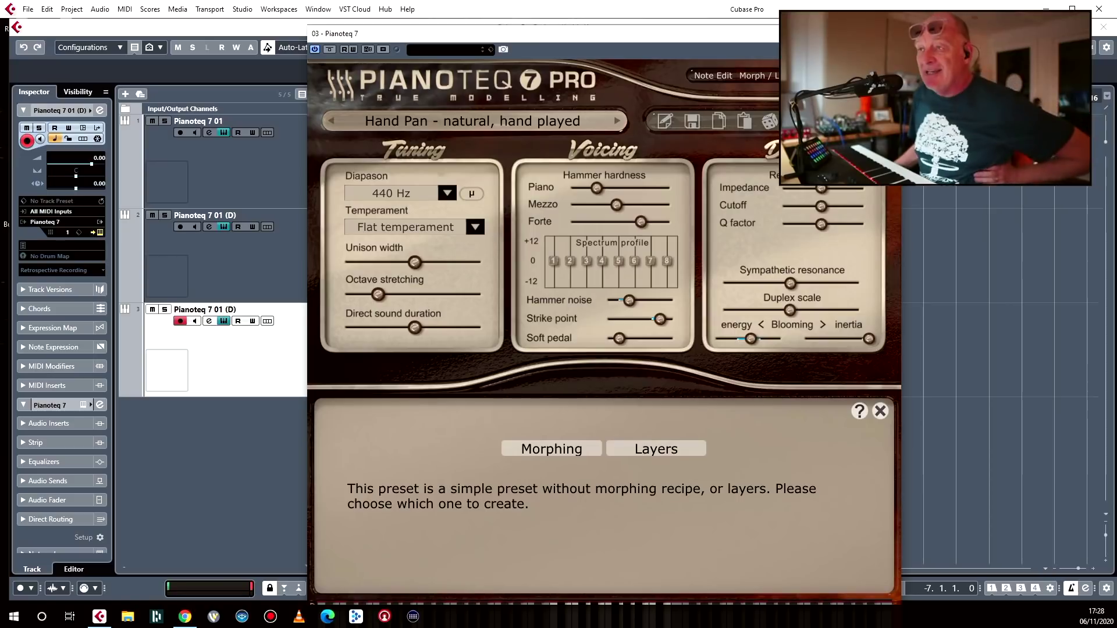
left_click(669, 451)
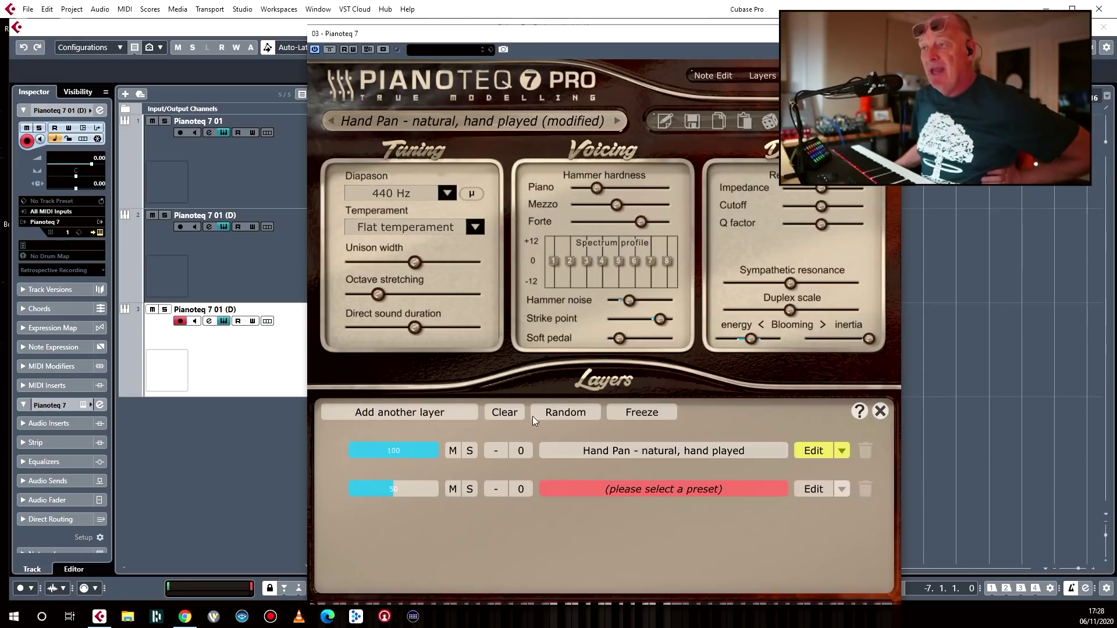
left_click(613, 452)
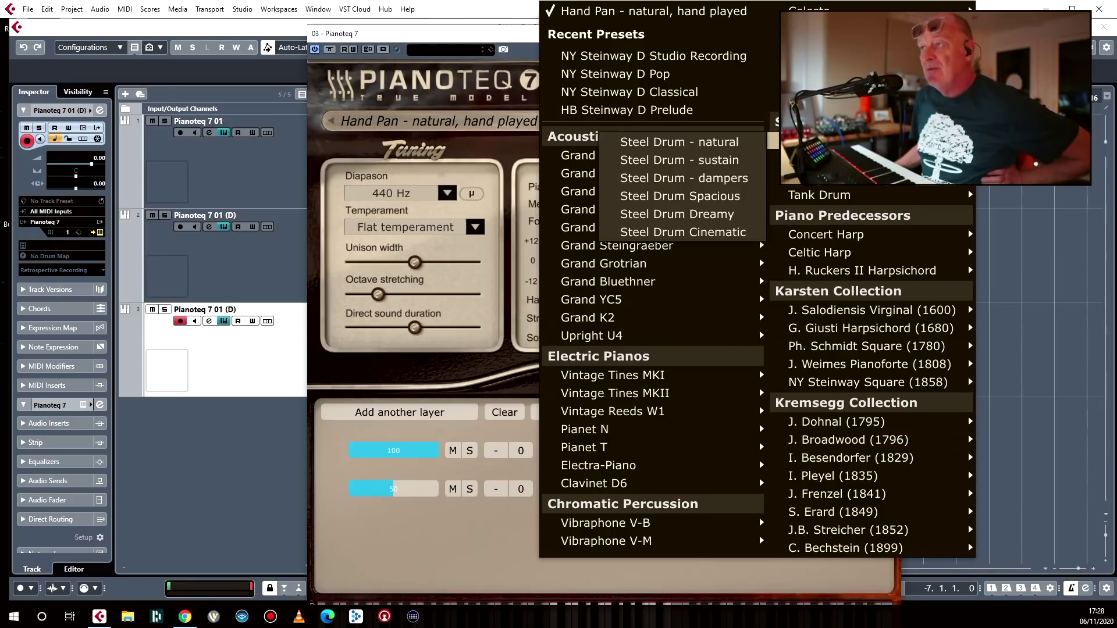
mouse_move(808, 12)
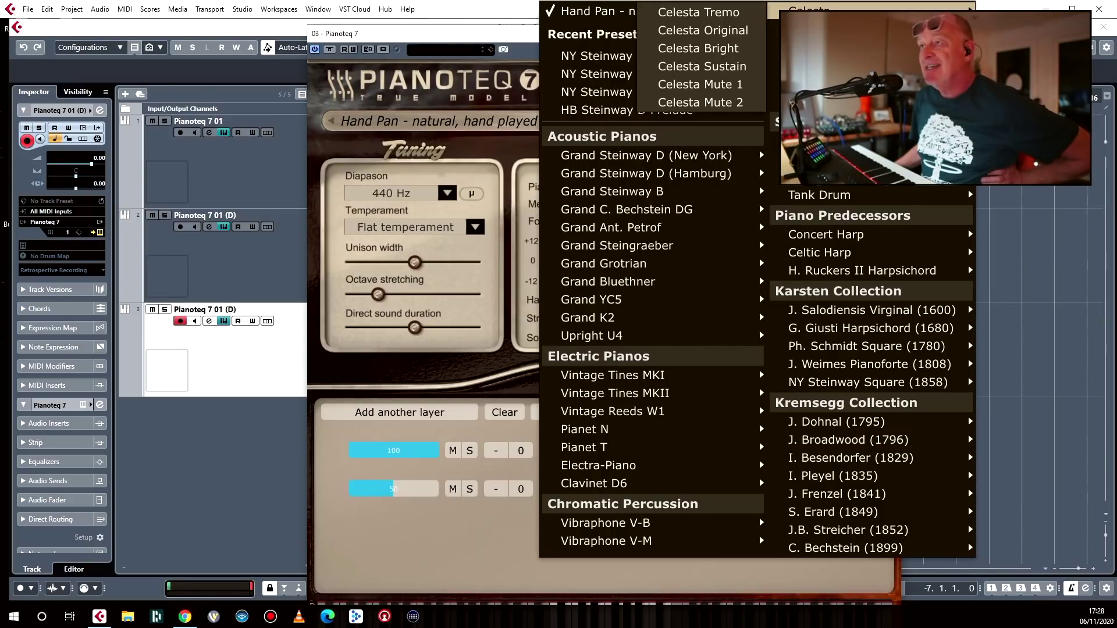
left_click(685, 32)
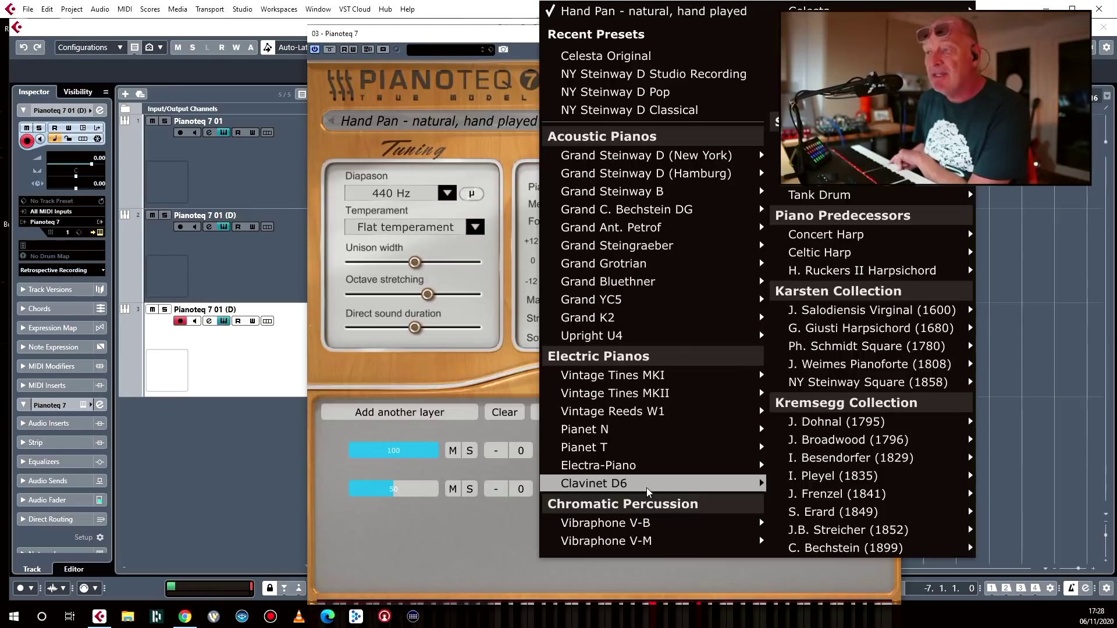
left_click(647, 489)
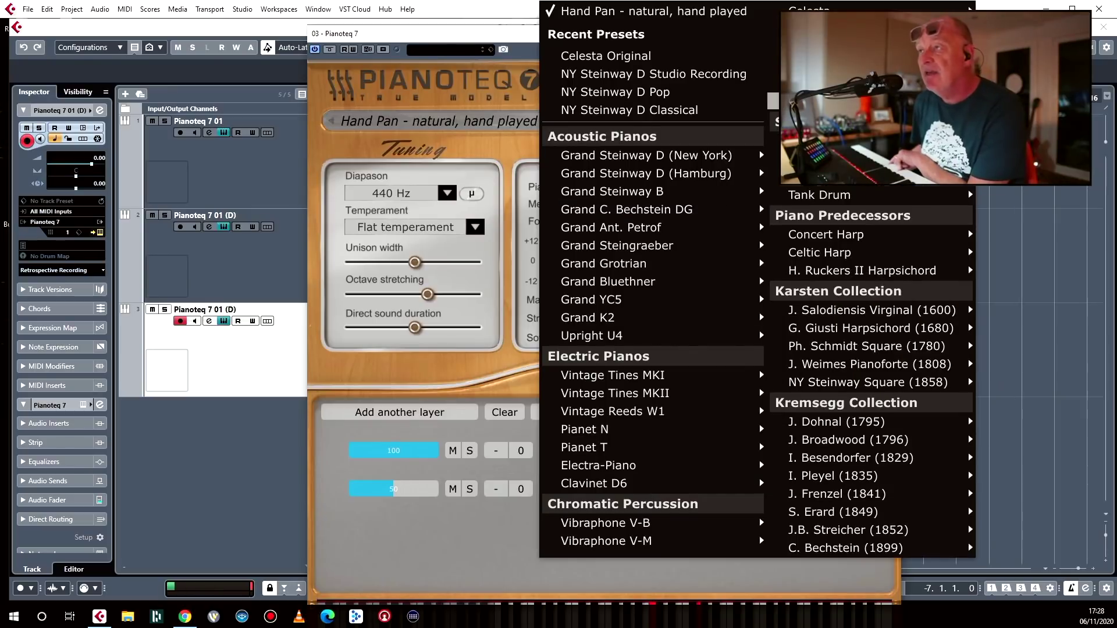
mouse_move(825, 102)
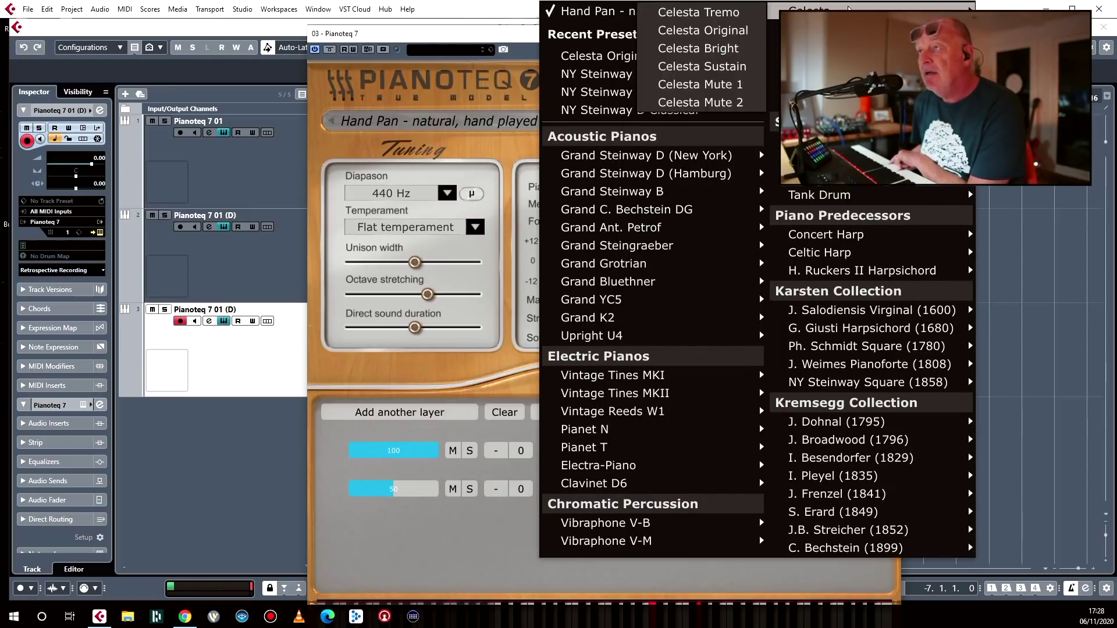
mouse_move(826, 49)
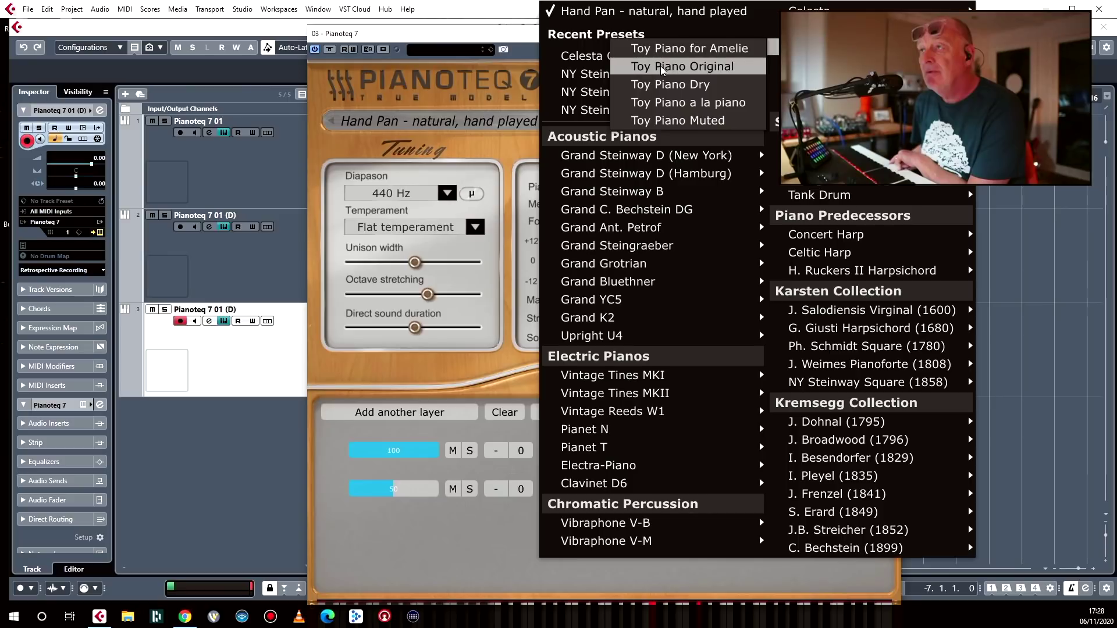
left_click(640, 67)
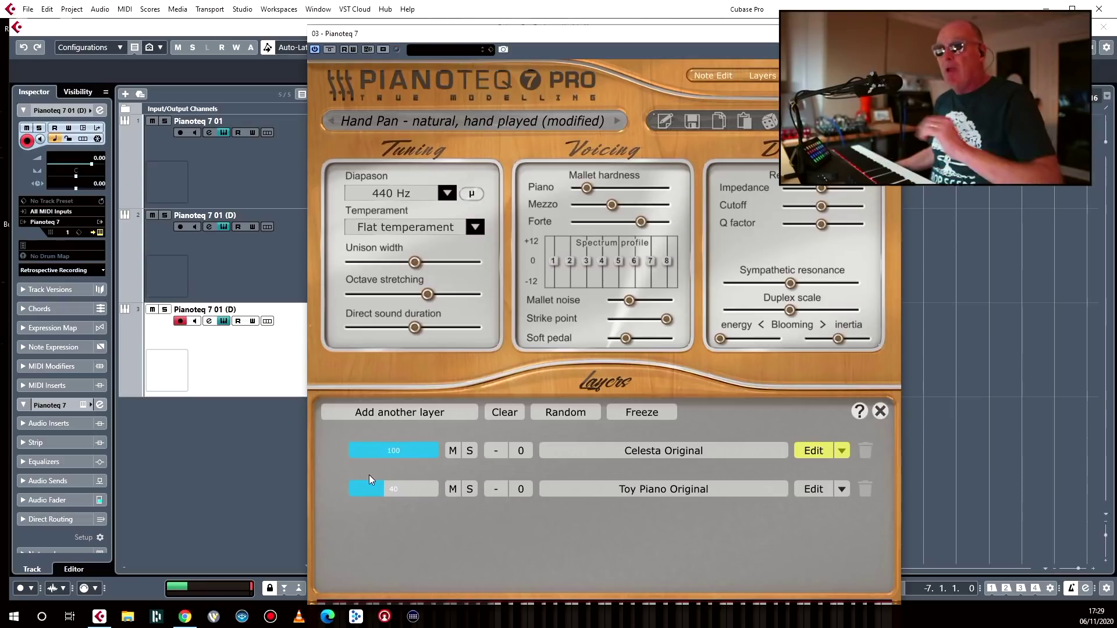
Record trial takes on track 3, then delete the unwanted take.
key("Escape")
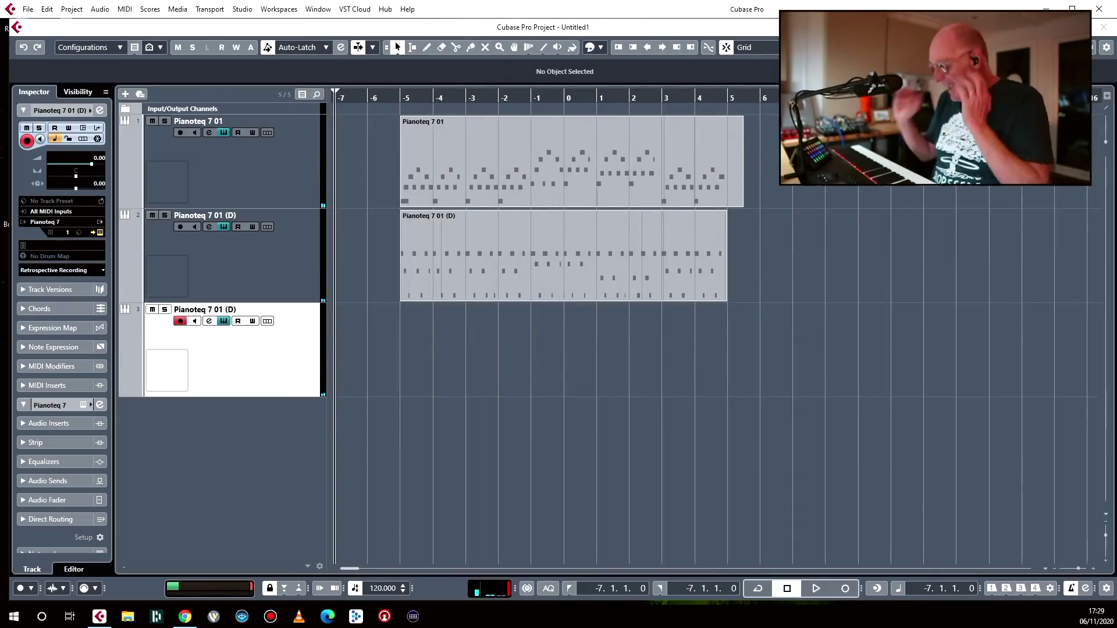
key("KP_Multiply")
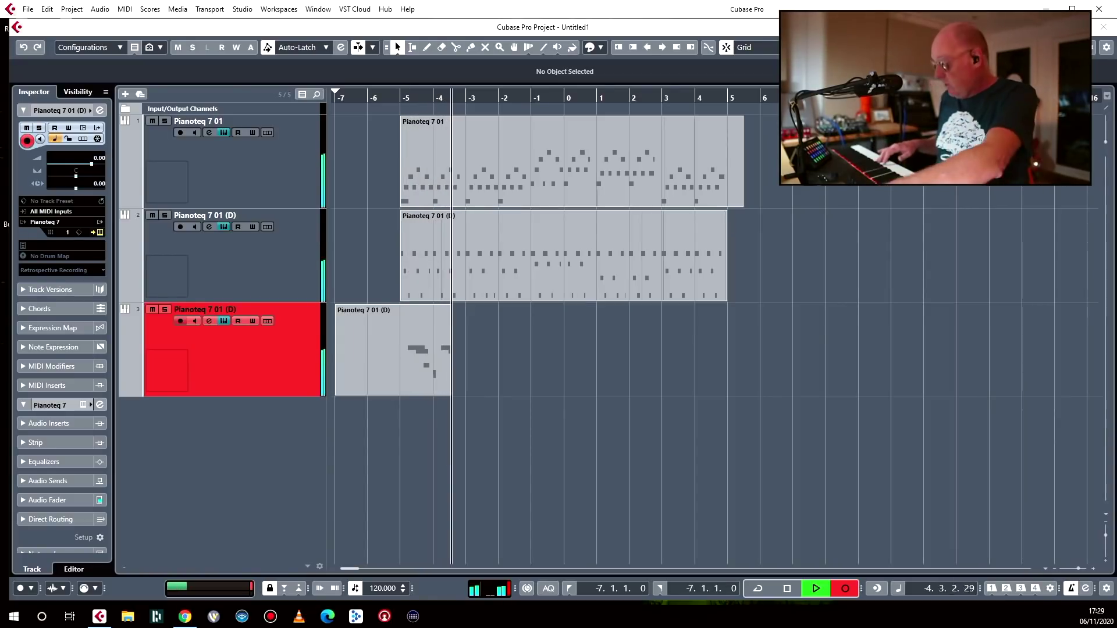
key("space")
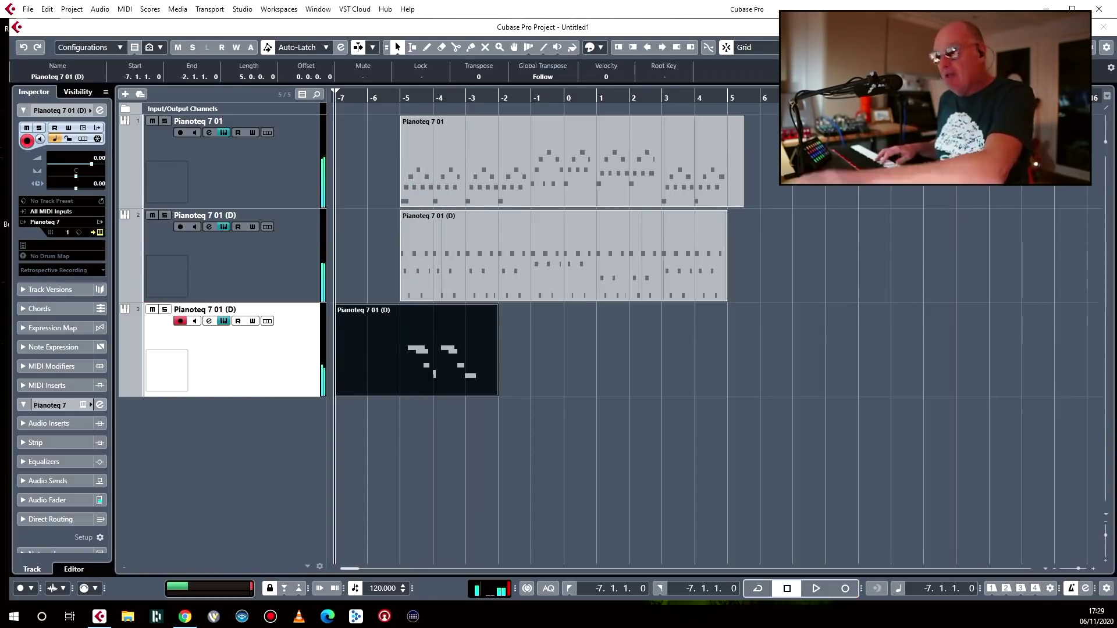
key("KP_Multiply")
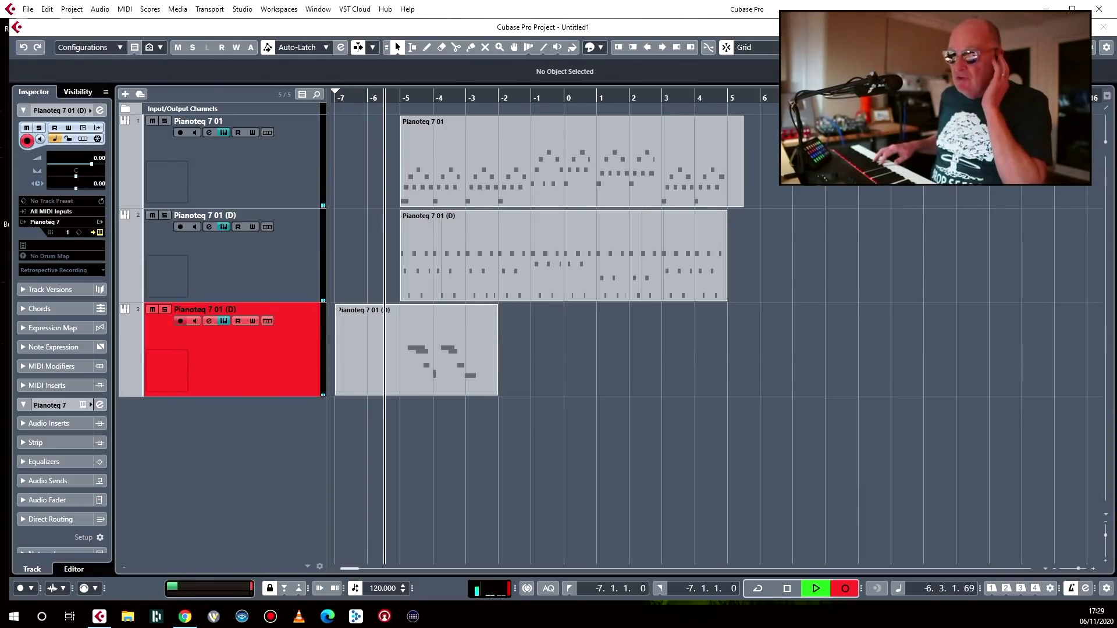
key("space")
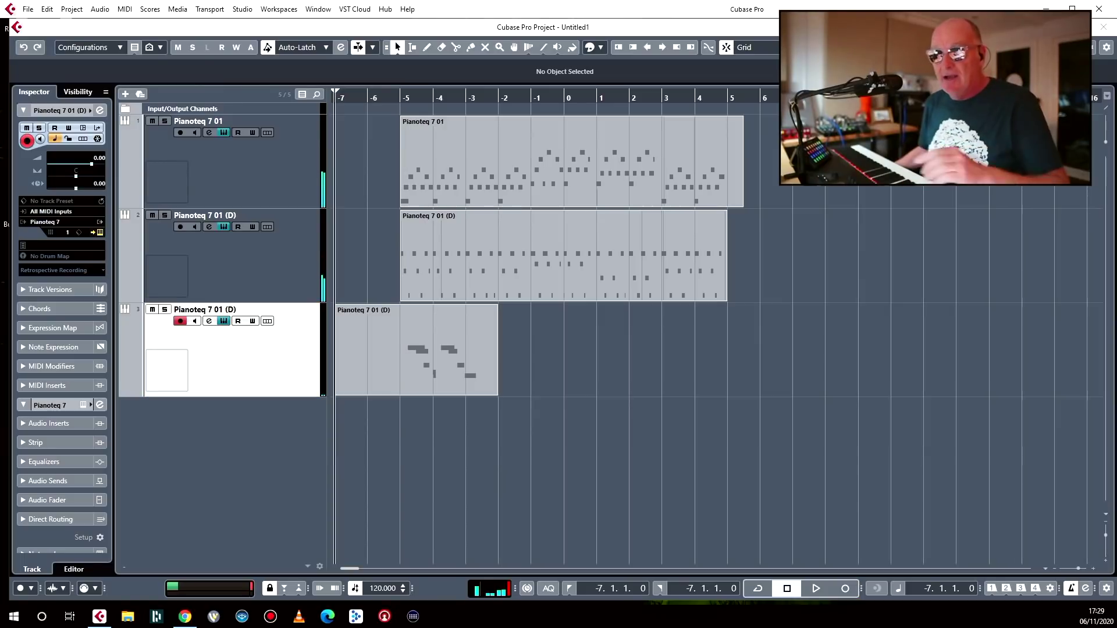
left_click(495, 309)
key("Delete")
Set the loop to track 1's part, extend its start to bar -6, and return to start.
left_click(548, 168)
key("p")
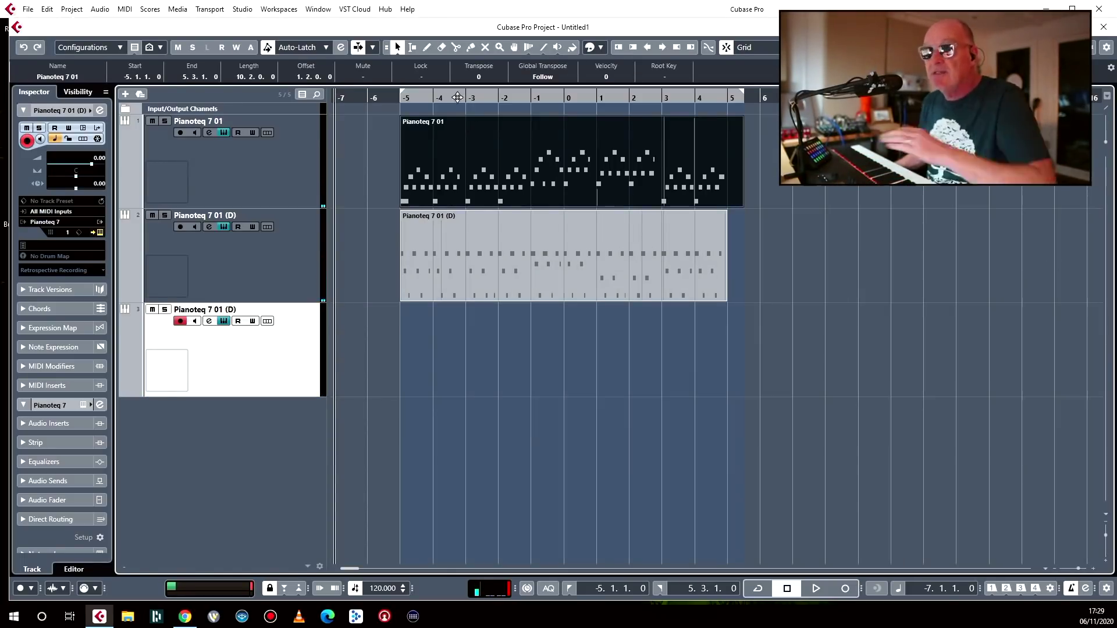
left_click_drag(401, 96, 368, 97)
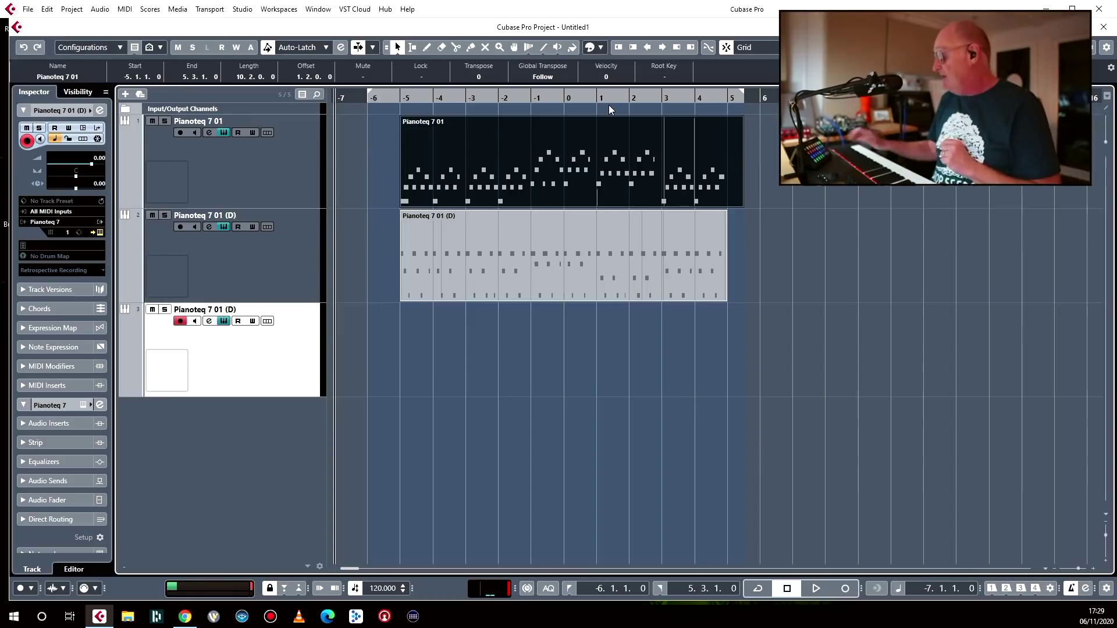
key("KP_1")
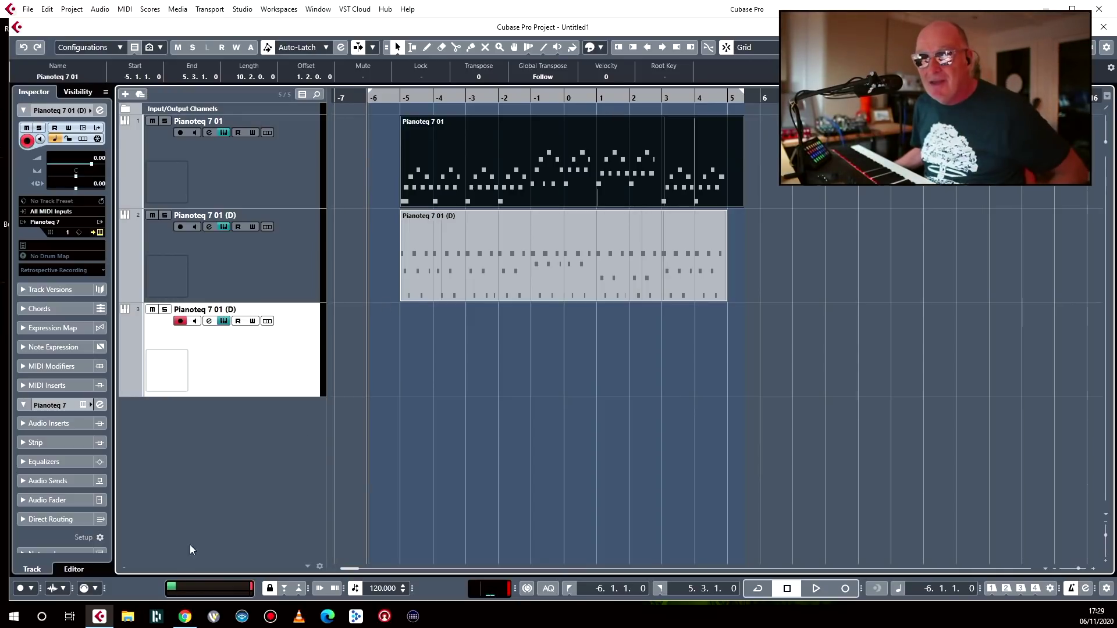
Check the MIDI record modes, then record a full take on track 3 from bar -6 to bar 5.
left_click(91, 587)
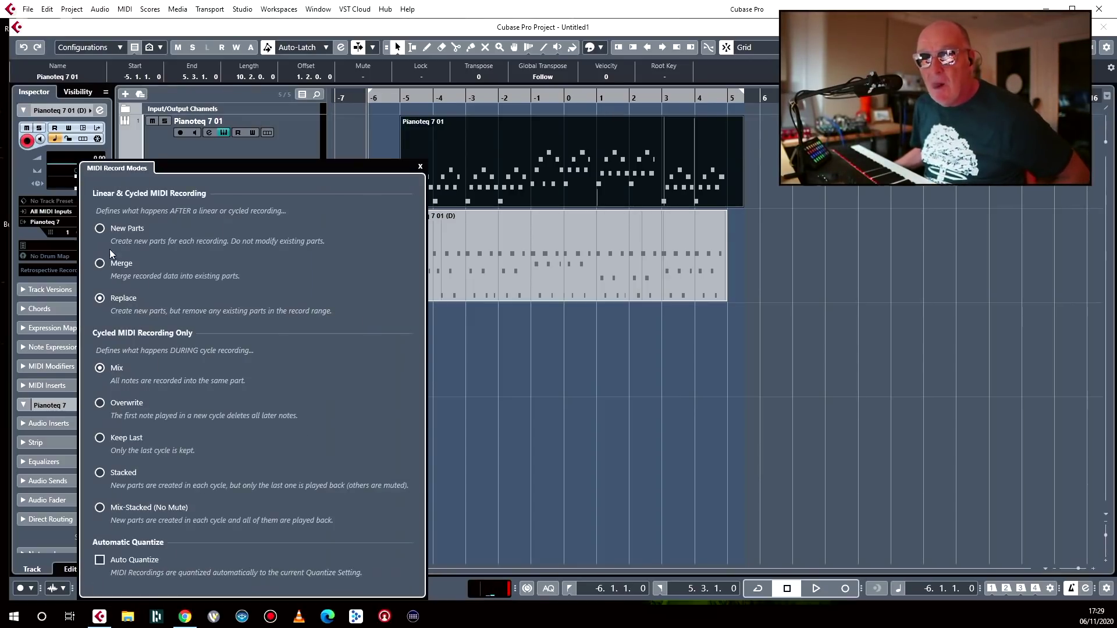
left_click(594, 397)
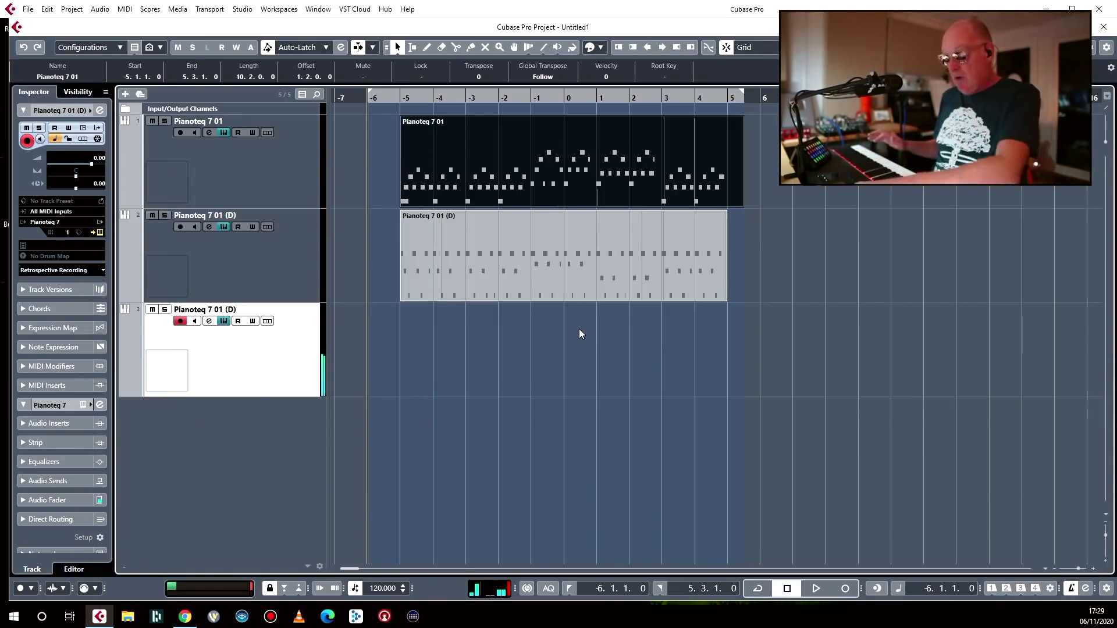
key("KP_Multiply")
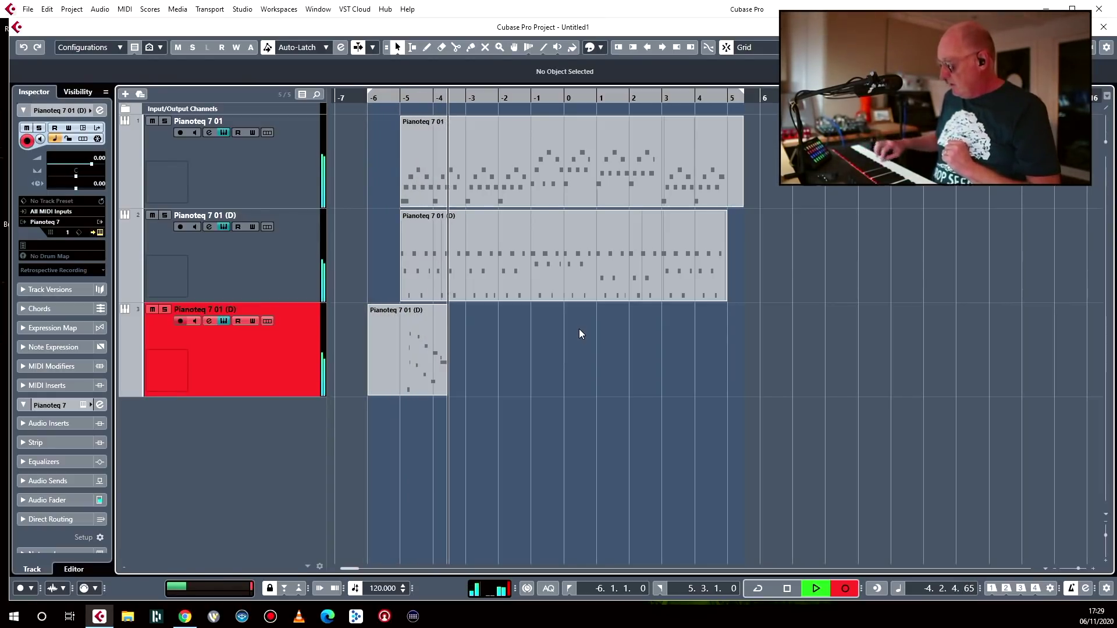
key("space")
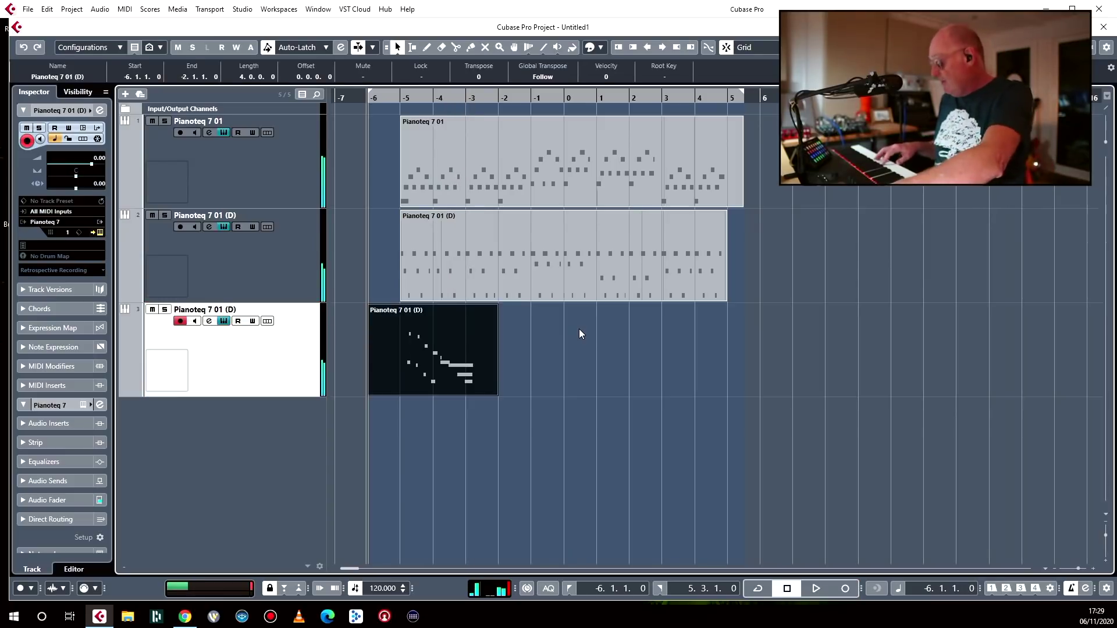
key("KP_Multiply")
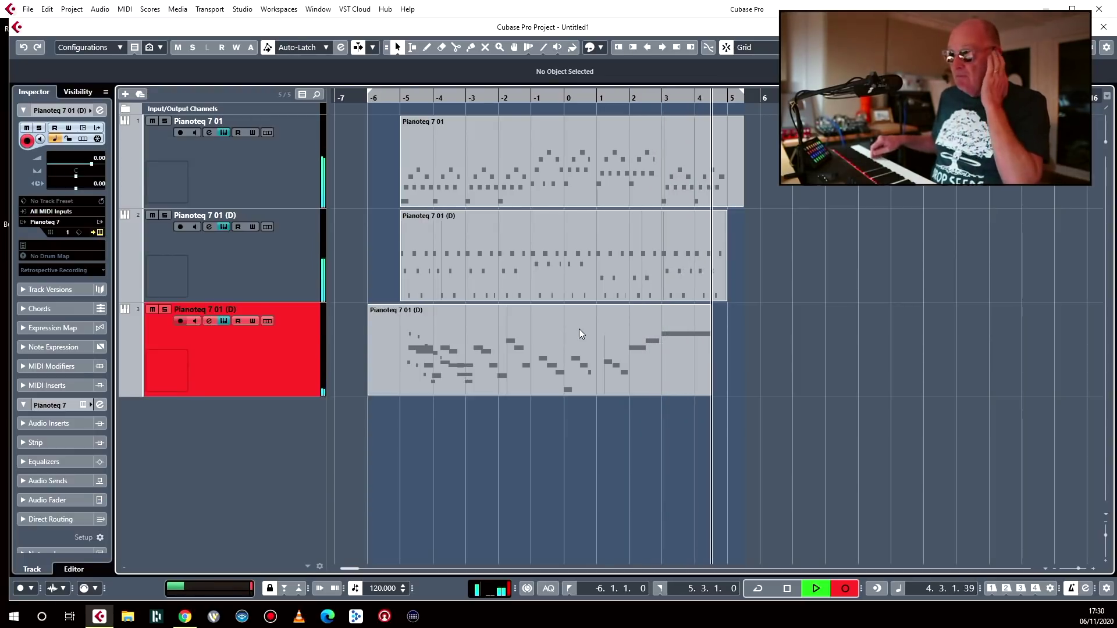
key("space")
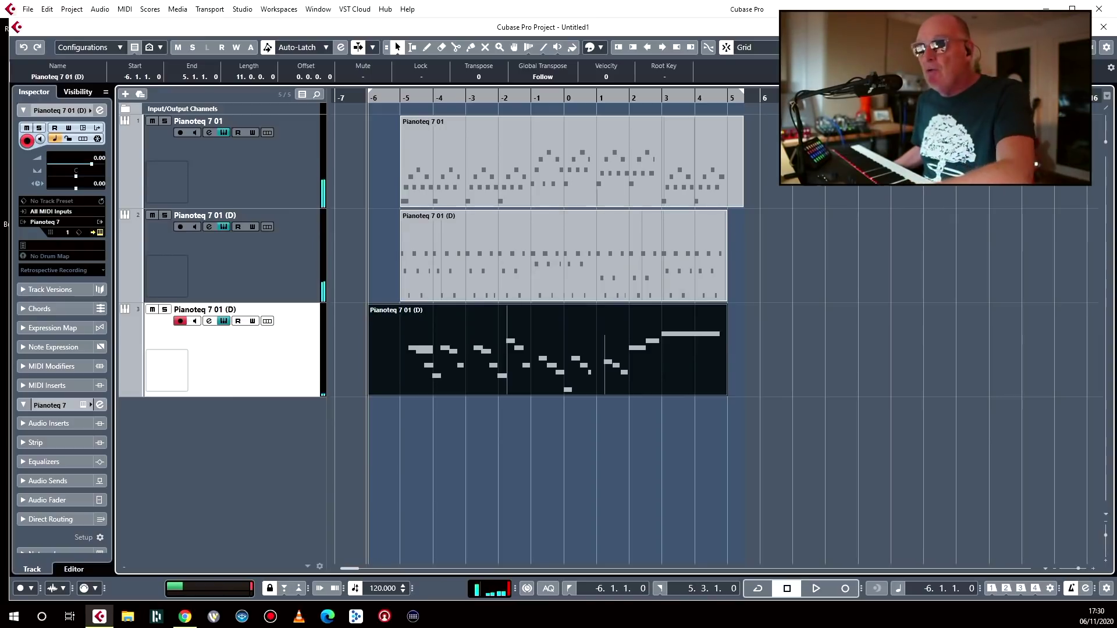
Trim track 1's part to end at bar 5, repeat tracks 1–2 from bar 5, and move track 3's take there.
left_click(744, 199)
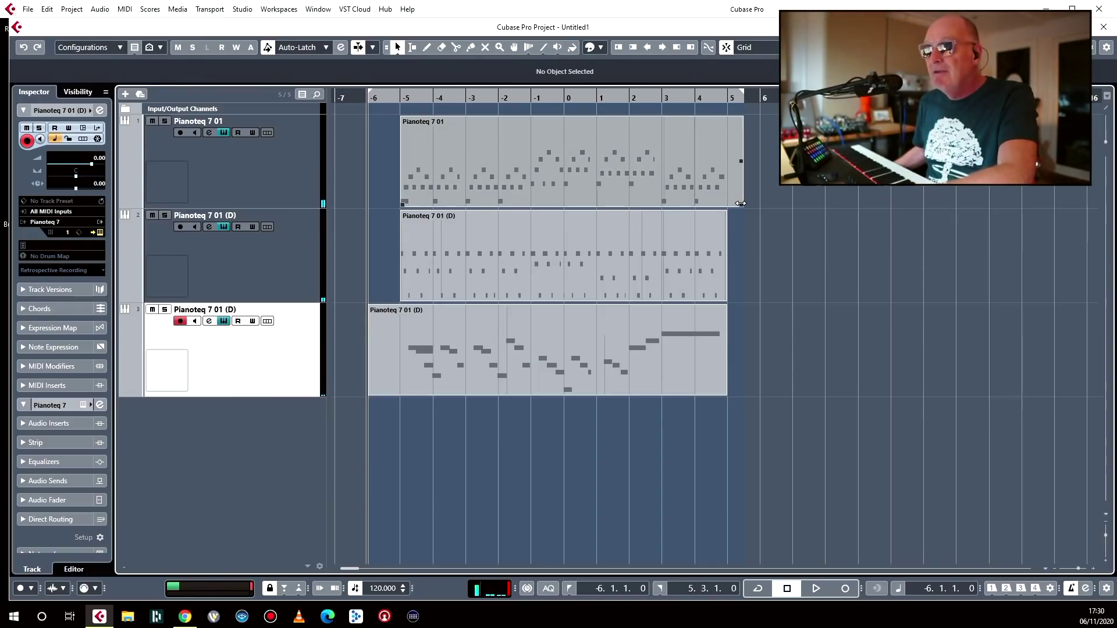
left_click_drag(741, 203, 565, 279)
key("ctrl+d")
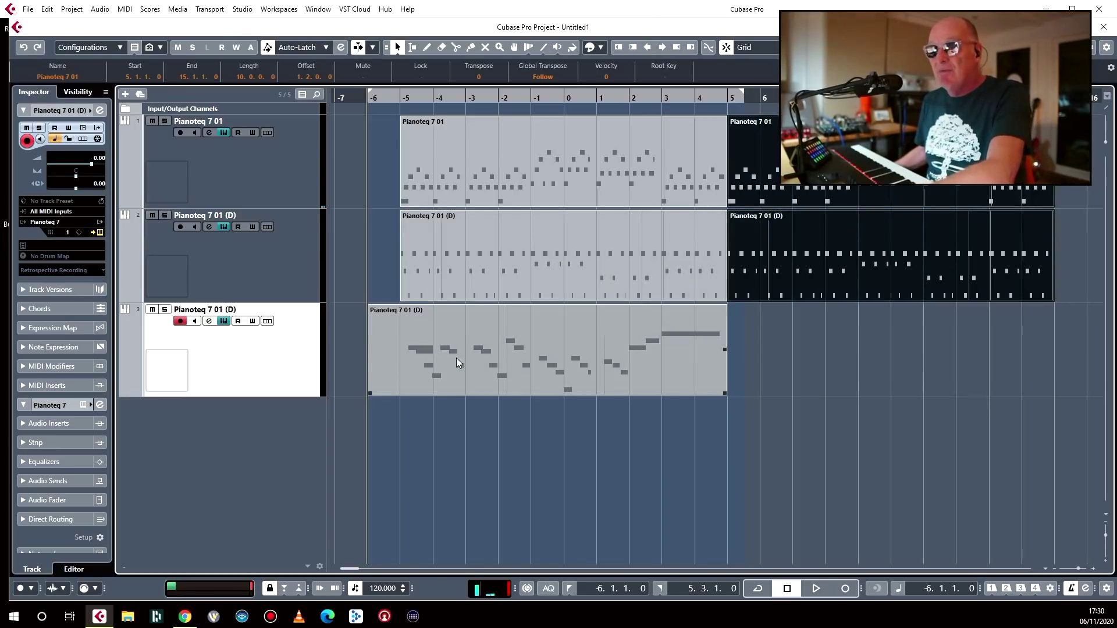
left_click_drag(368, 390, 404, 391)
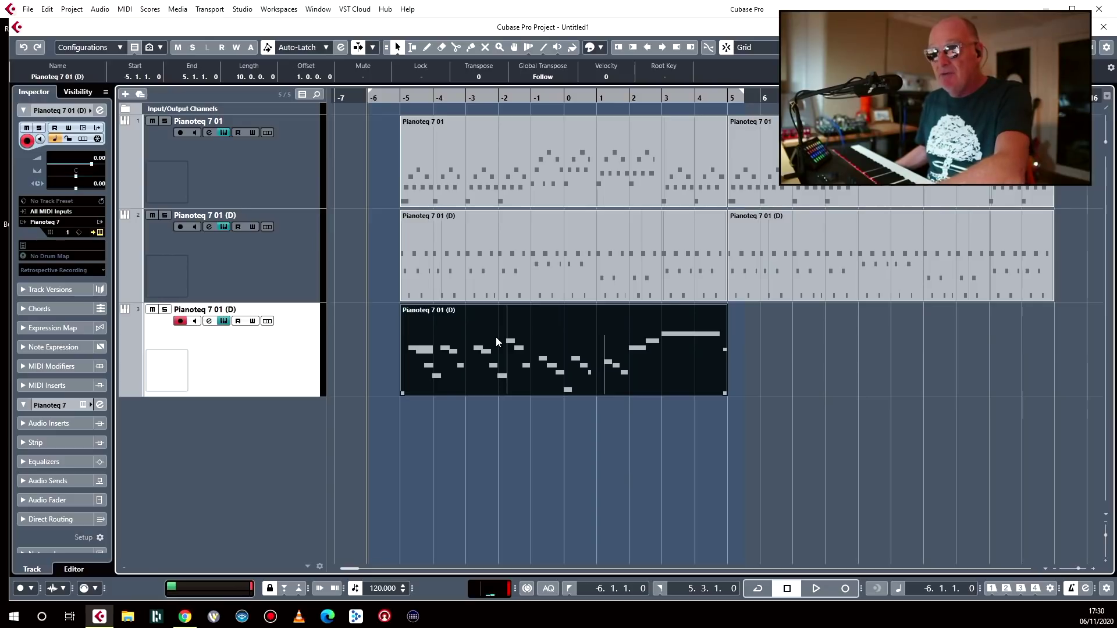
key("ctrl+d")
left_click(558, 336)
key("Delete")
key("space")
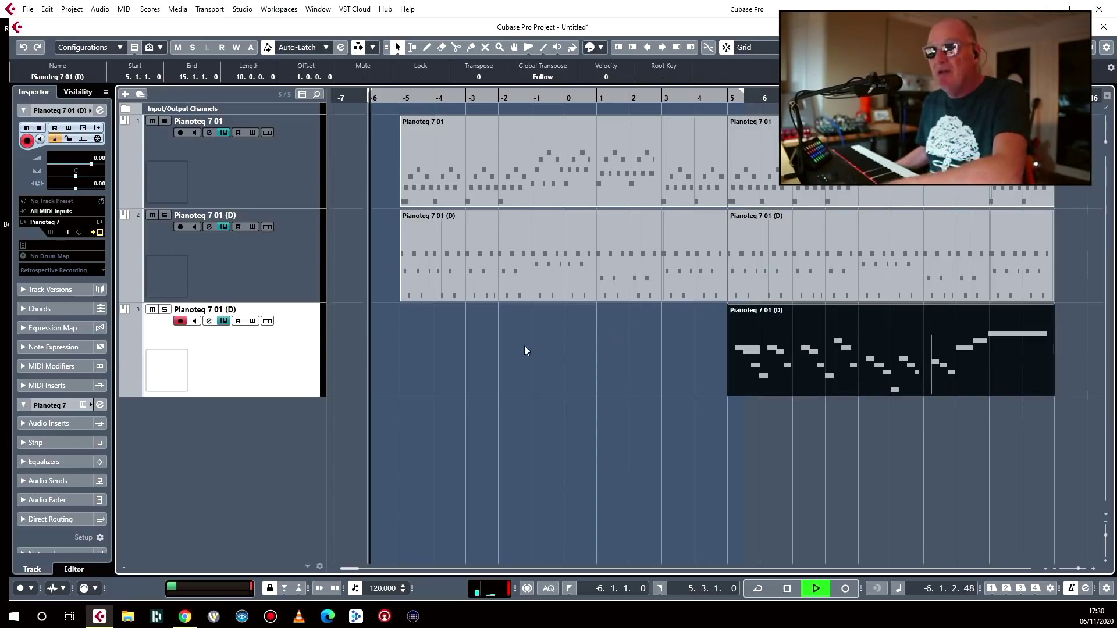
Duplicate track 3 as an empty track 4 and bring up its Pianoteq instrument.
right_click(246, 374)
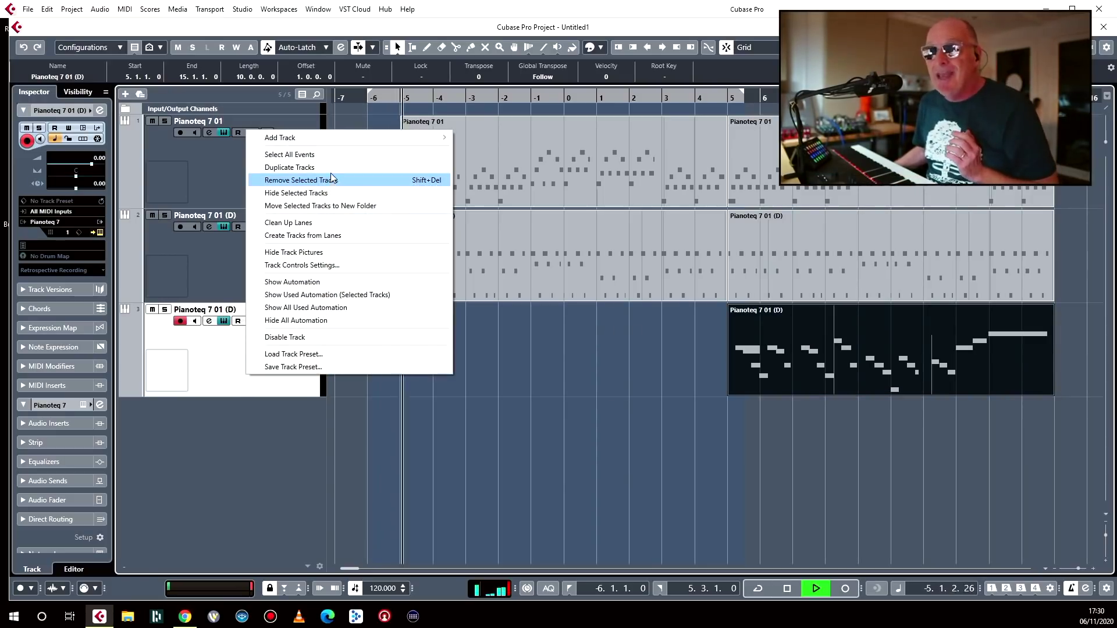
key("Escape")
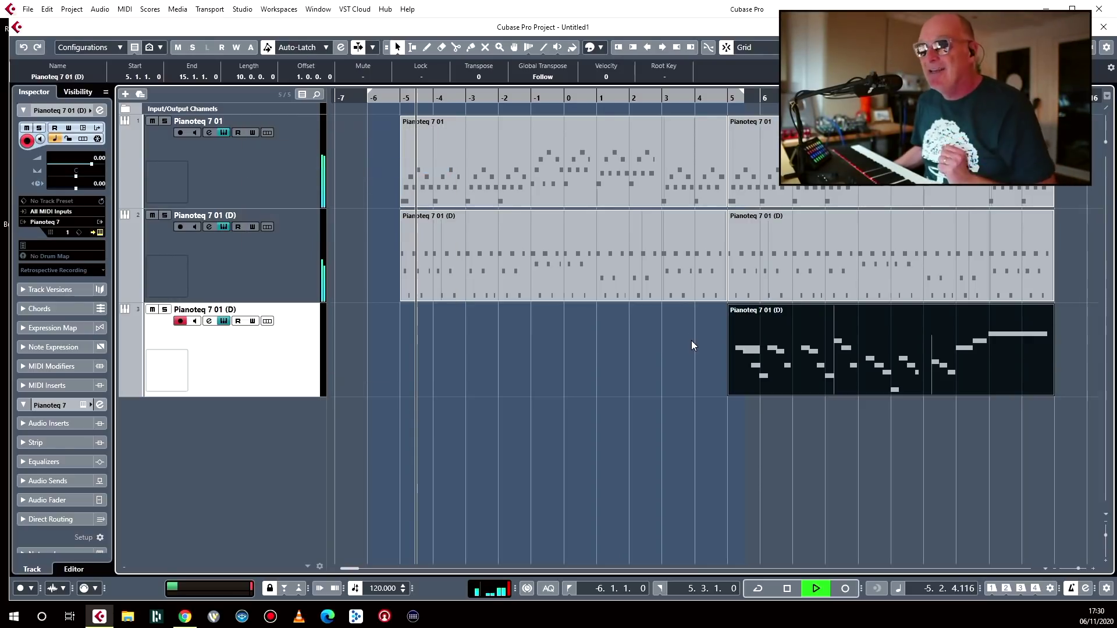
key("shift+d")
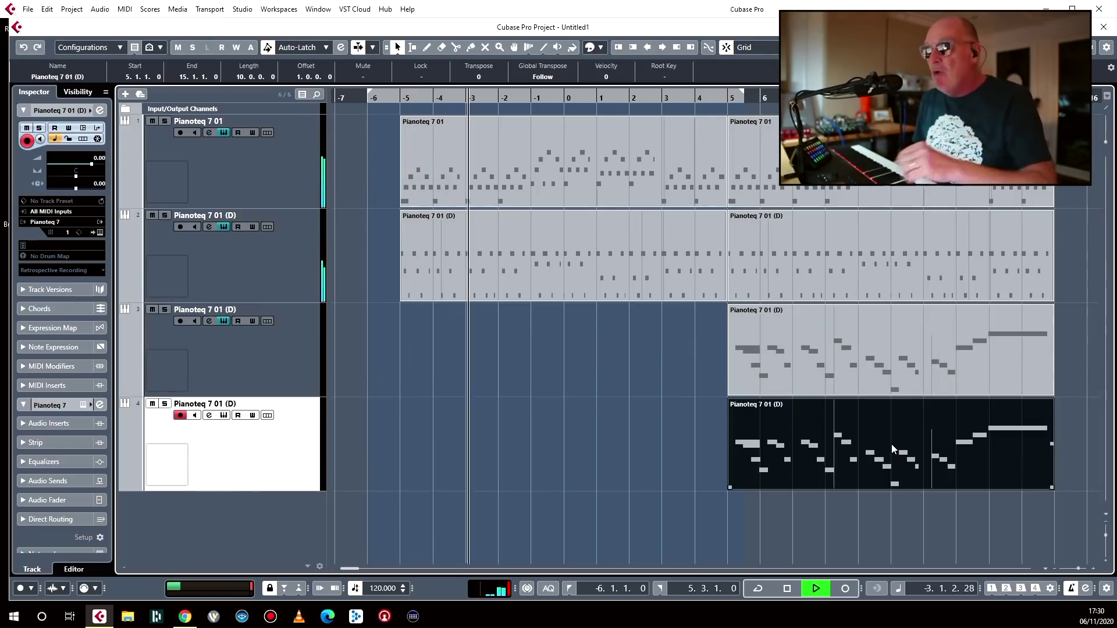
key("Delete")
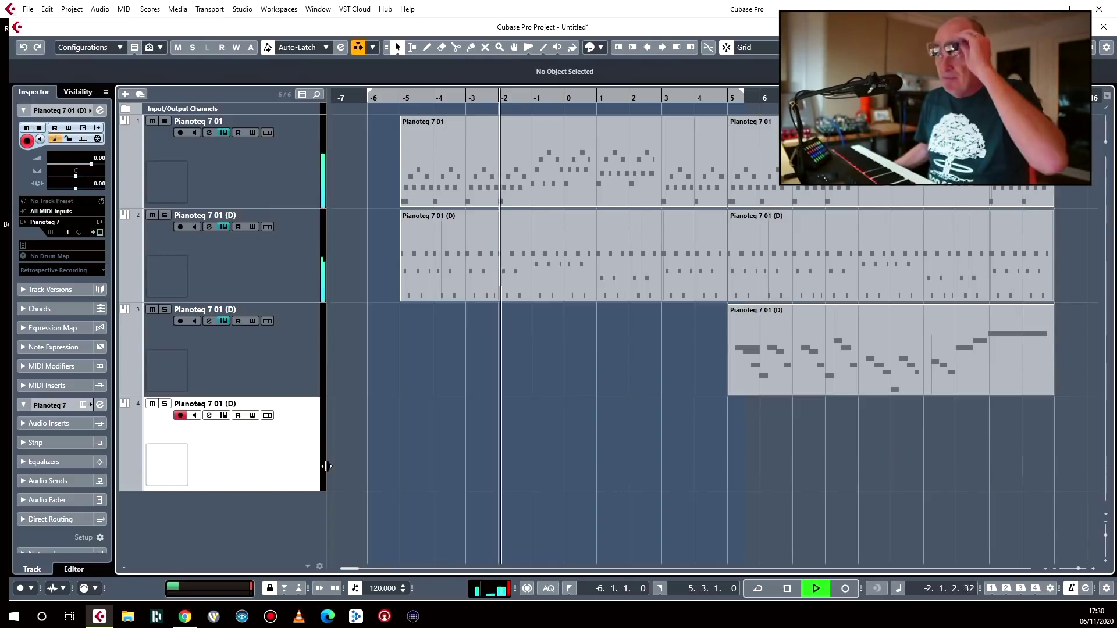
key("space")
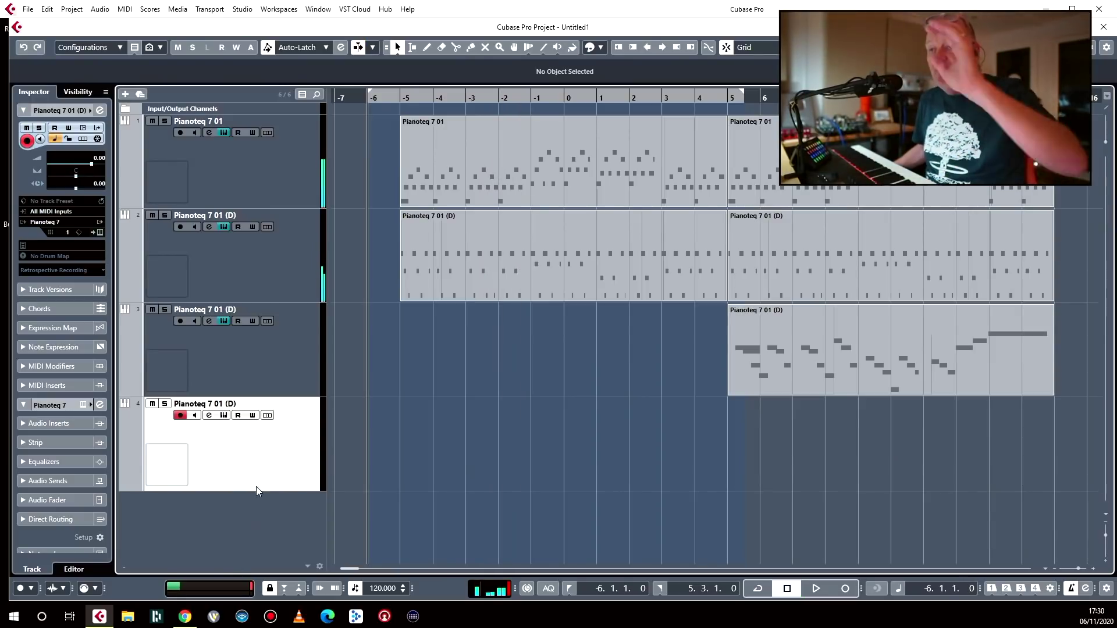
left_click(100, 232)
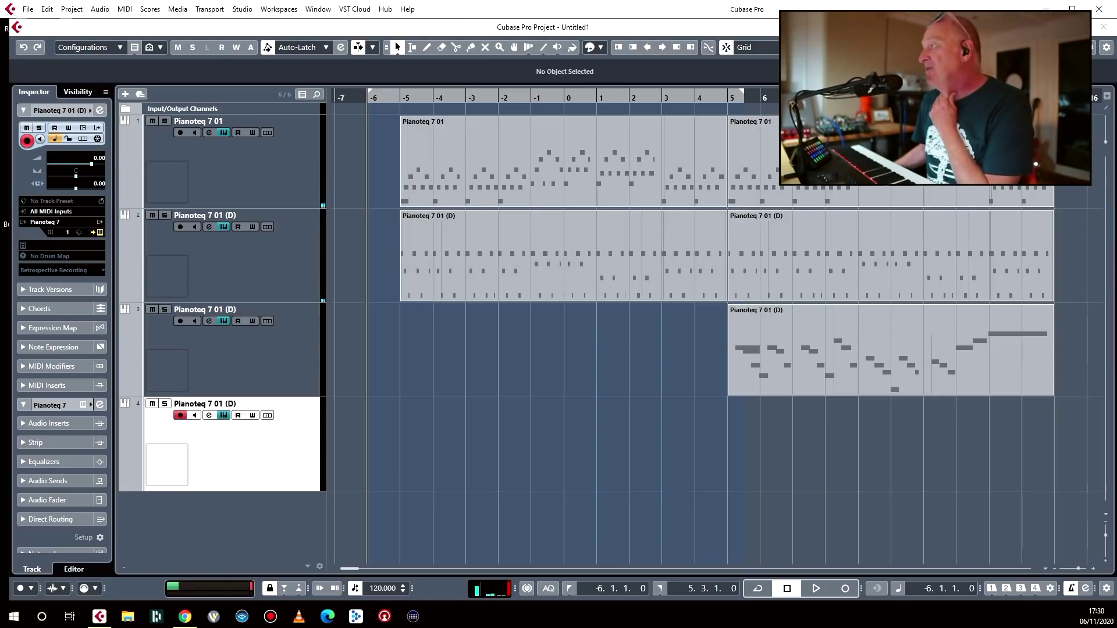
left_click(100, 232)
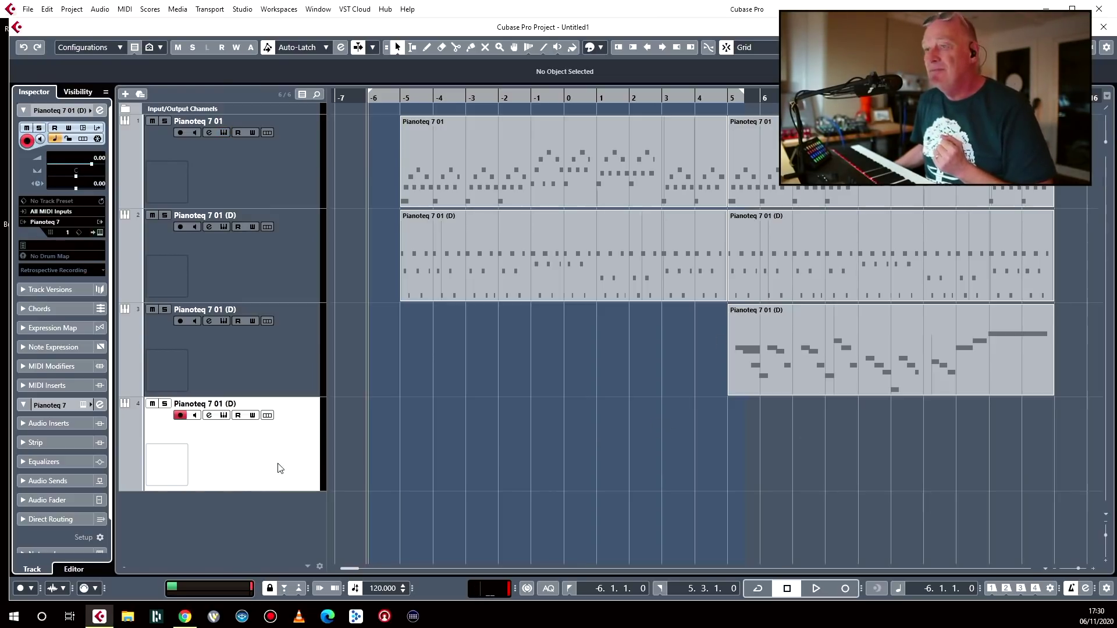
left_click(98, 233)
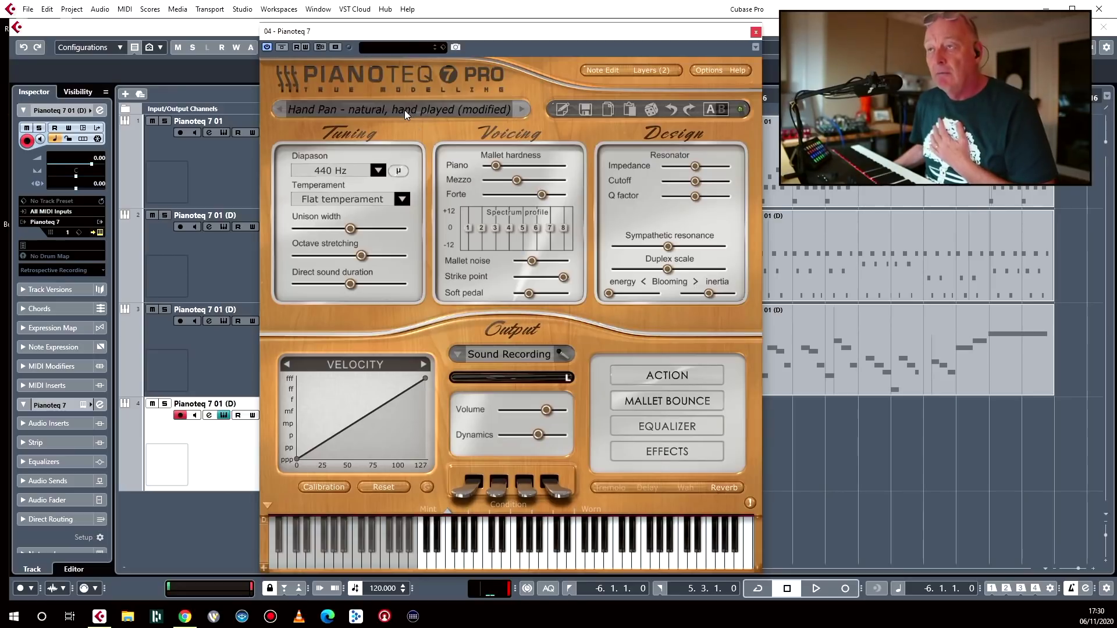
Load the Tank Drum - natural preset on track 4's Pianoteq and start playback.
left_click(403, 110)
mouse_move(372, 354)
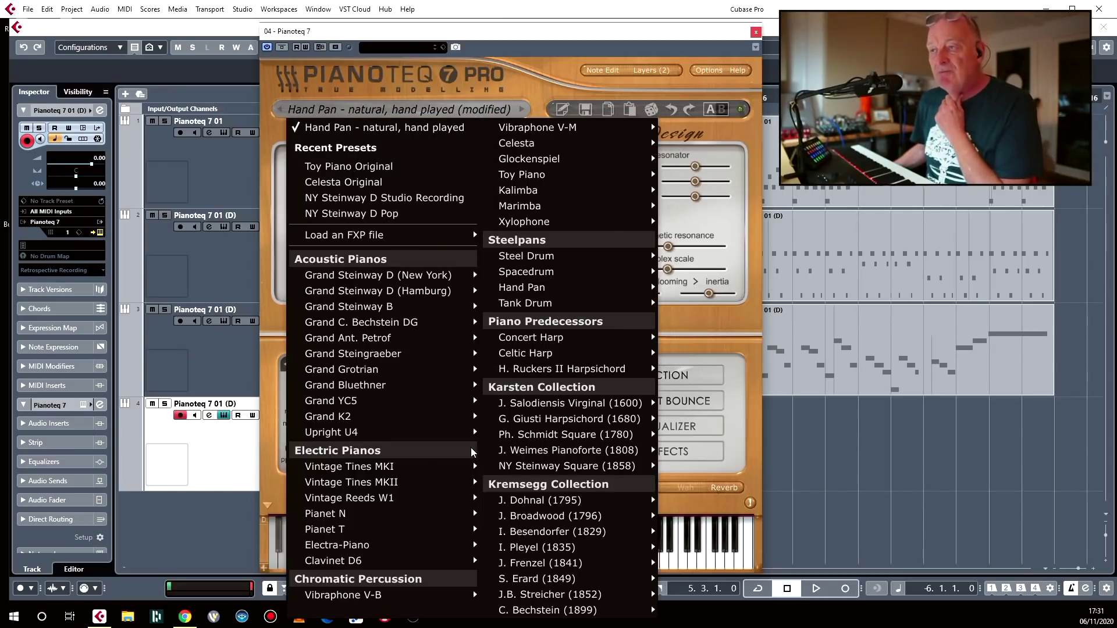
mouse_move(534, 372)
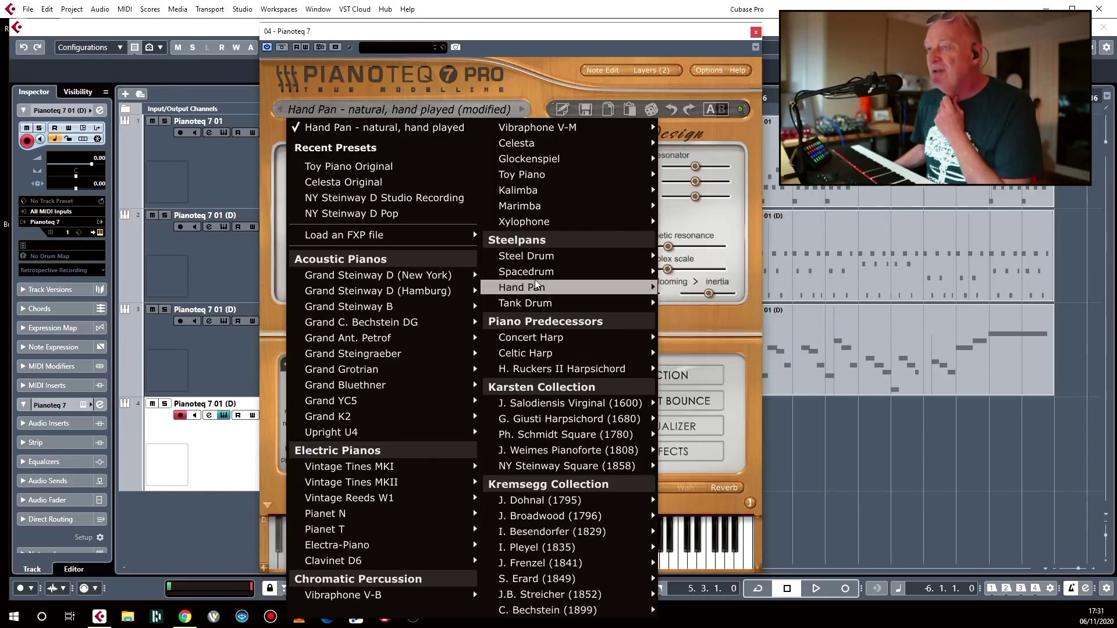
mouse_move(537, 298)
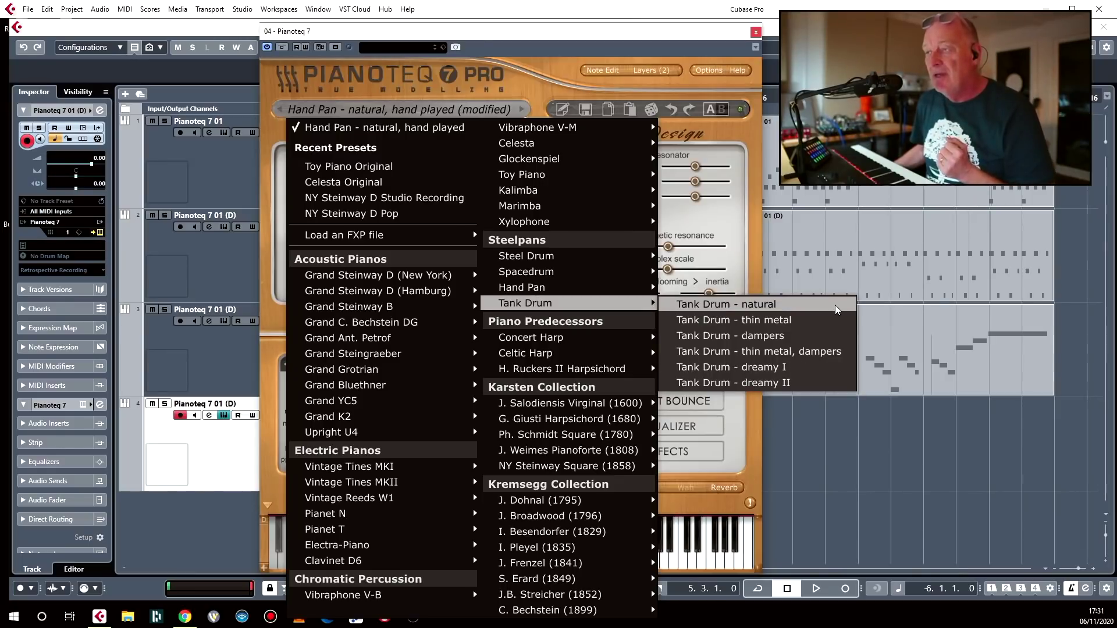
left_click(749, 305)
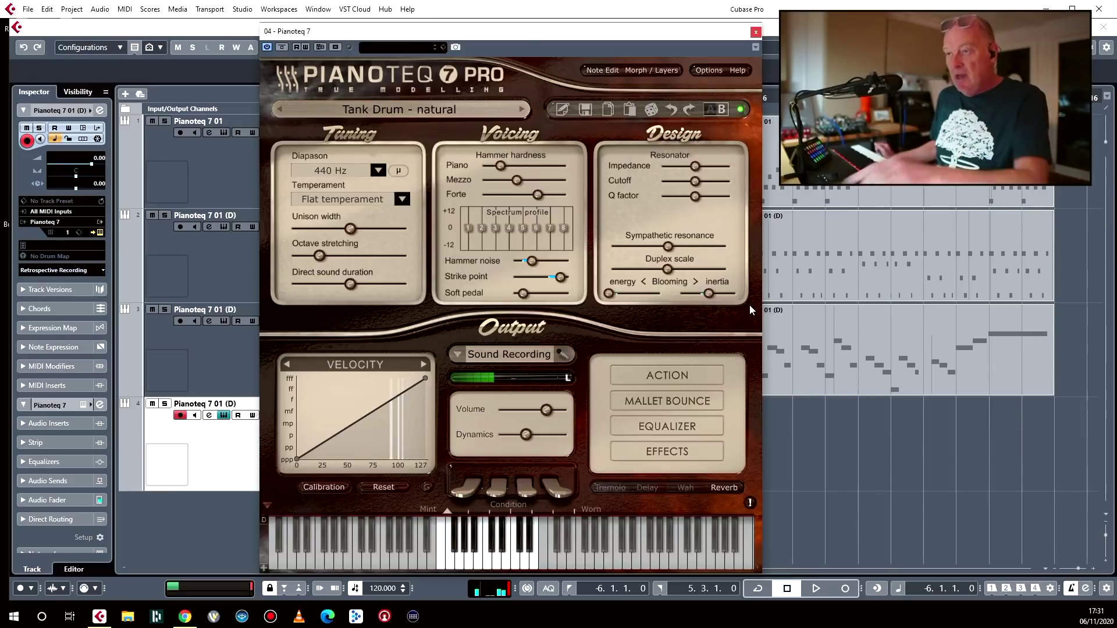
key("space")
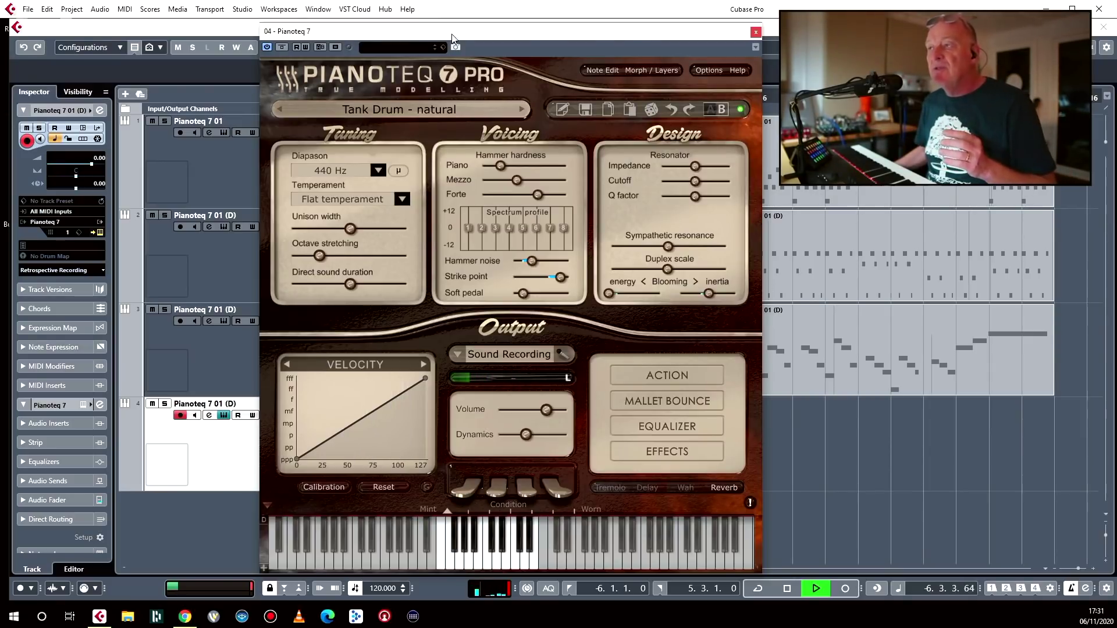
Record a Tank Drum take on track 4, then select and delete the new part.
left_click_drag(451, 32, 1105, 32)
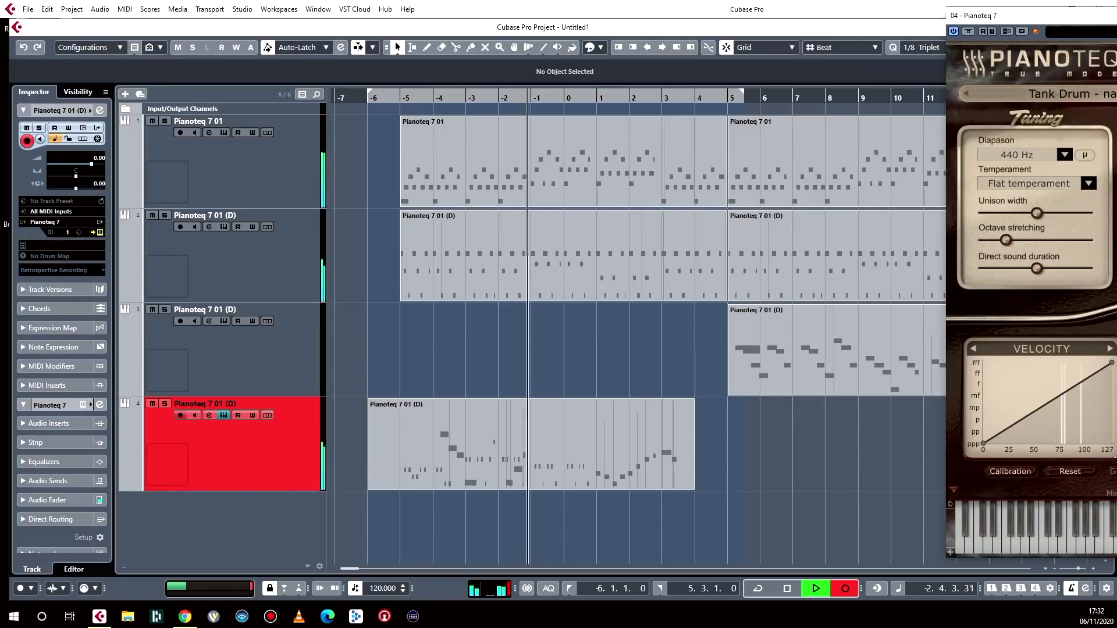
key("space")
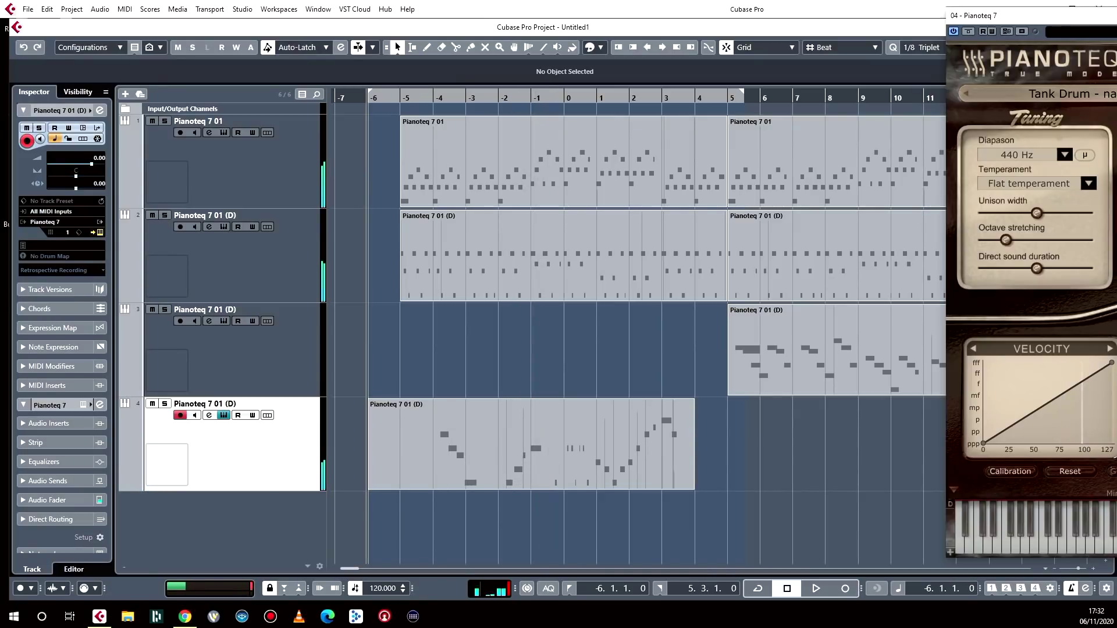
left_click(624, 266)
left_click(585, 501)
left_click(585, 438)
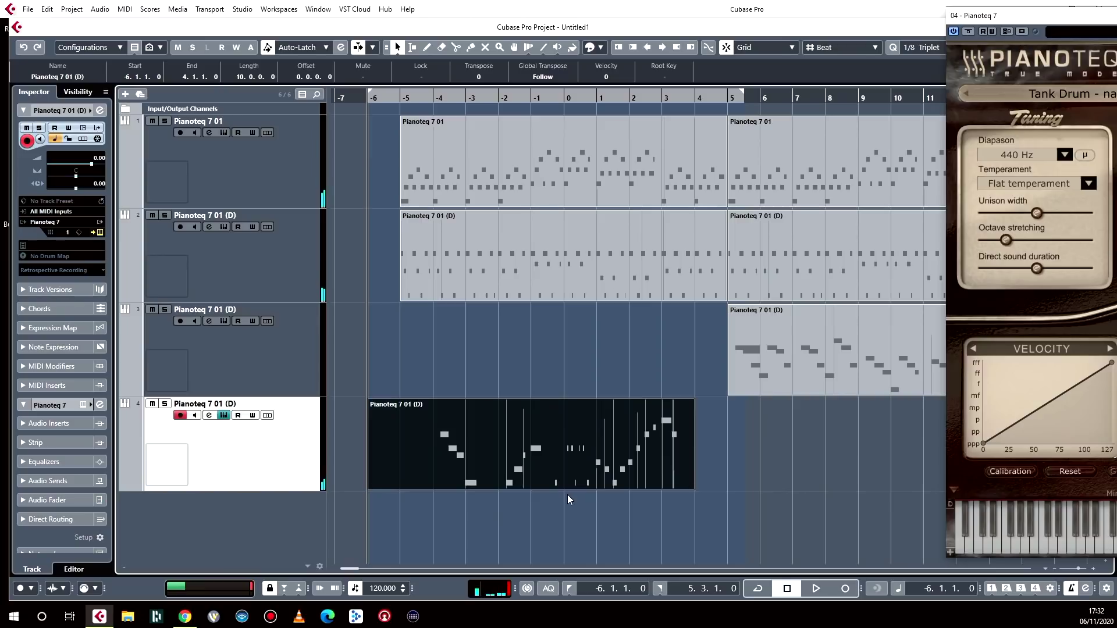
key("Delete")
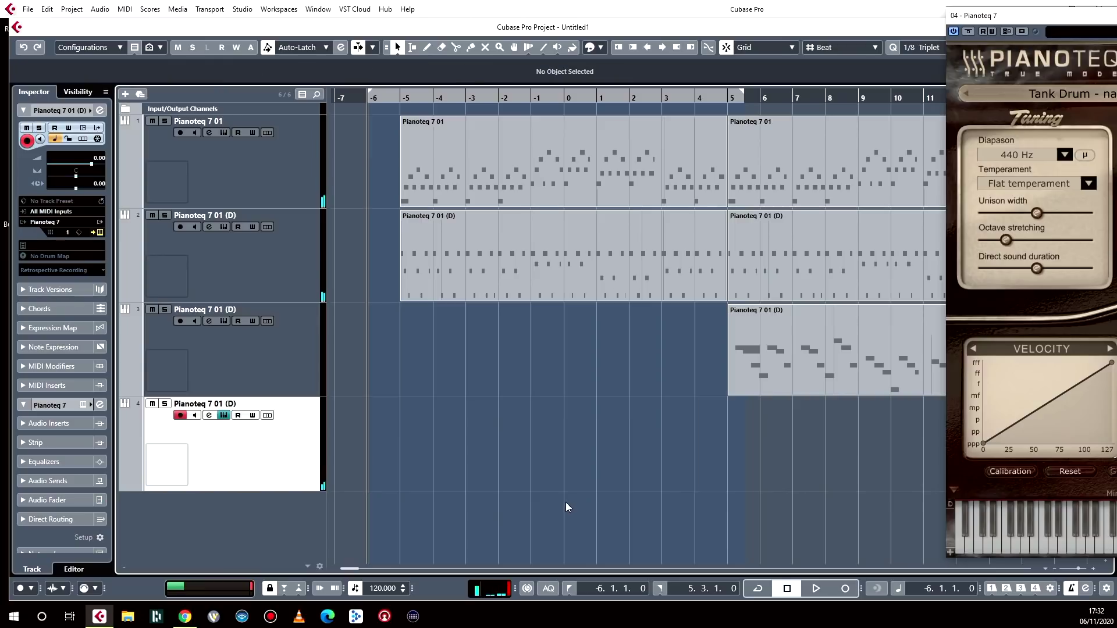
Load Pianoteq's Concert Harp Recording preset on track 4 and start recording a take.
left_click(100, 233)
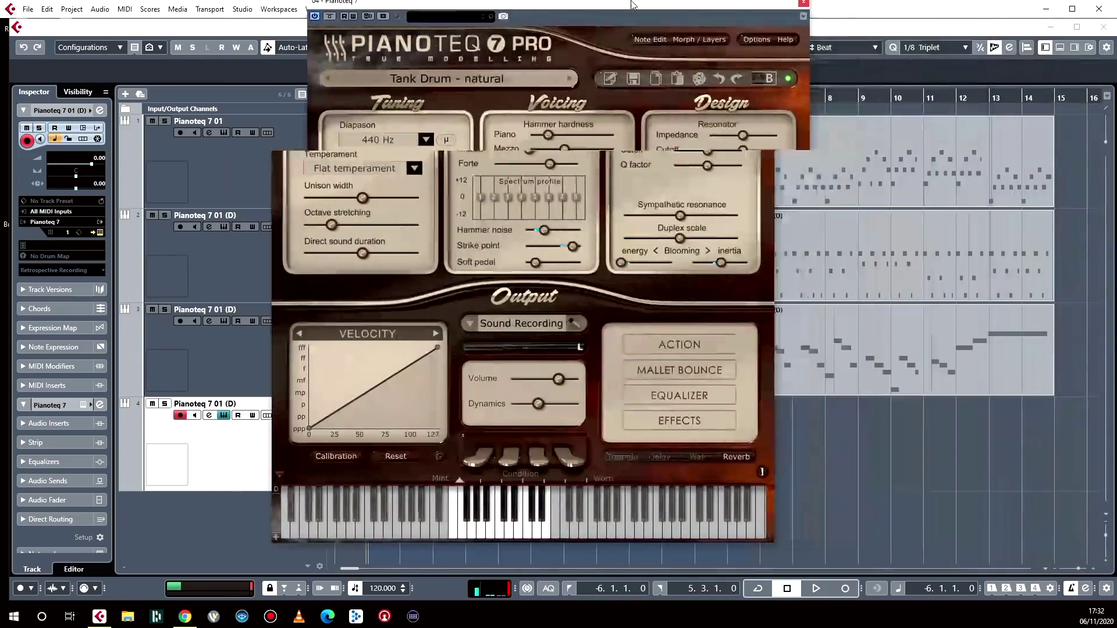
left_click_drag(589, 4, 590, 9)
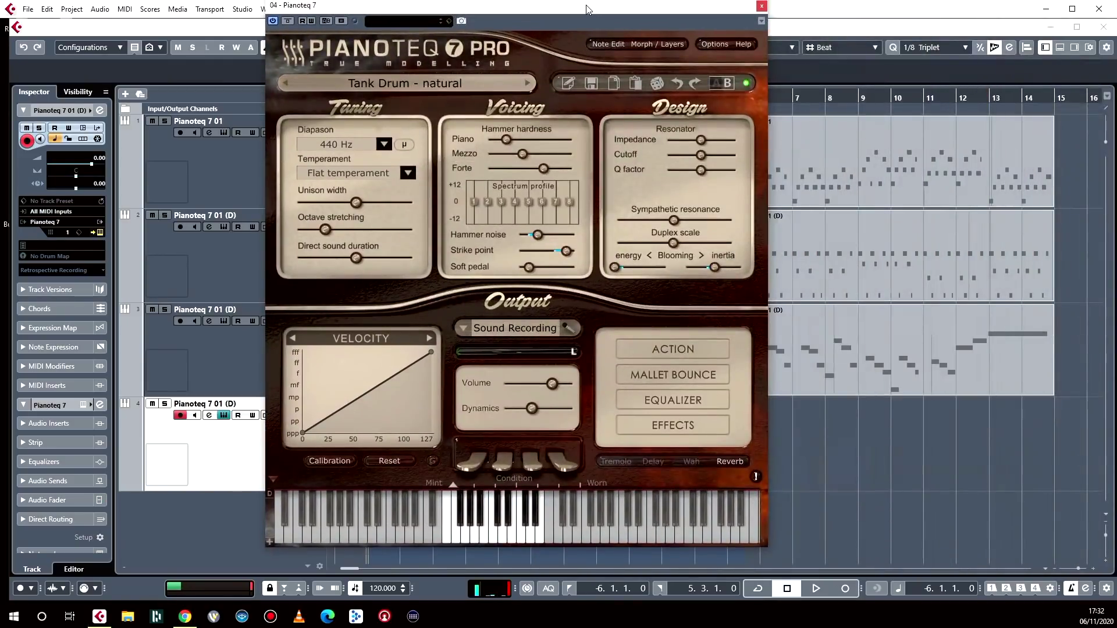
left_click(445, 82)
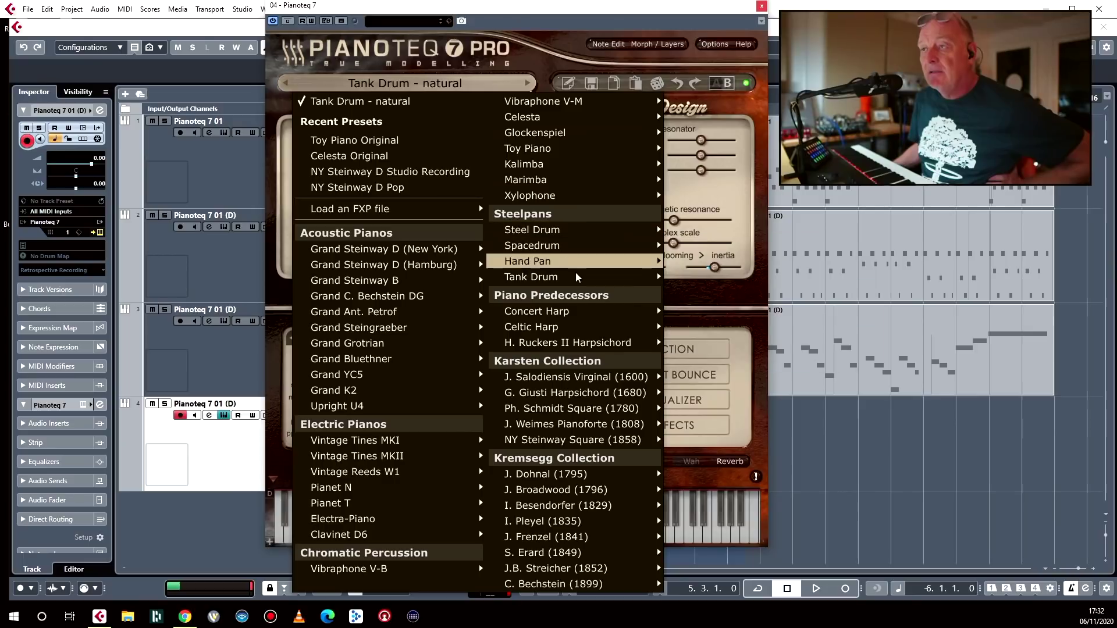
mouse_move(572, 309)
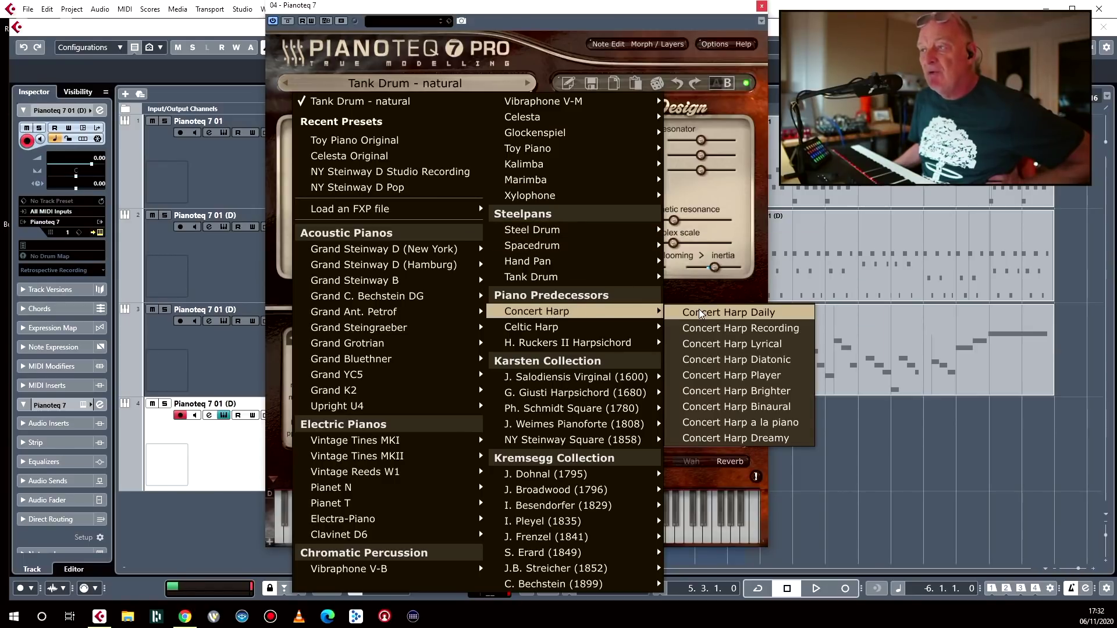
left_click(715, 331)
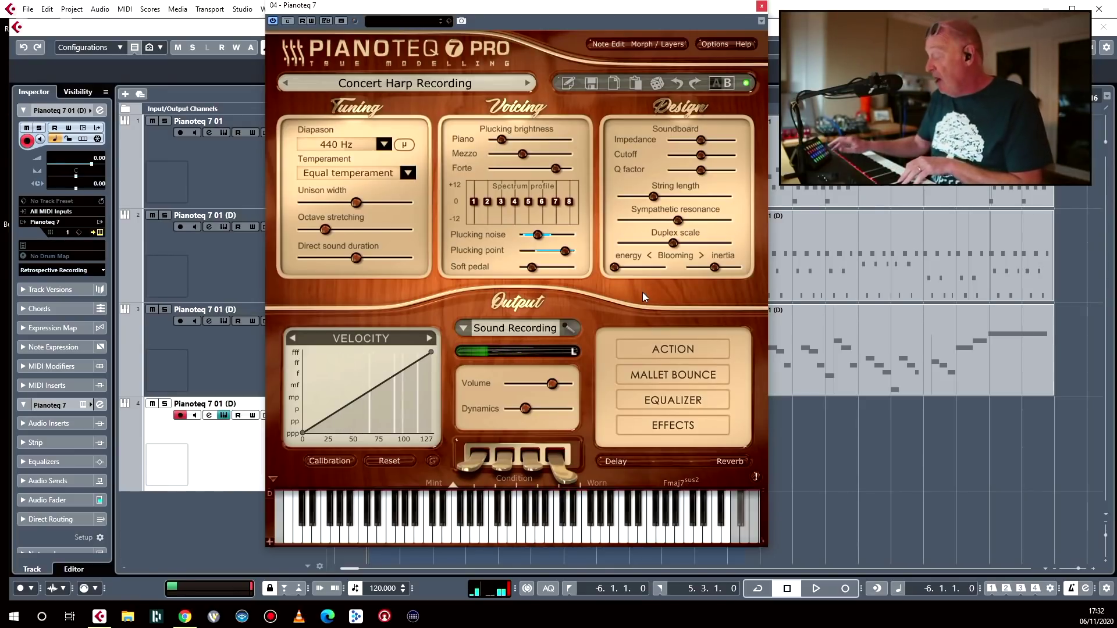
key("KP_Multiply")
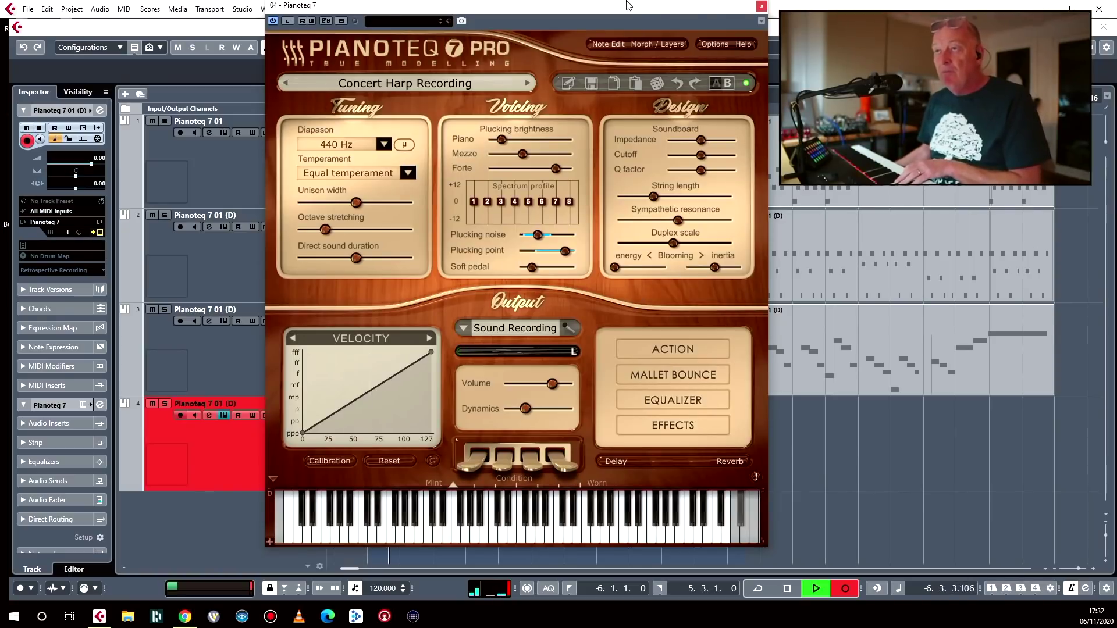
left_click(760, 6)
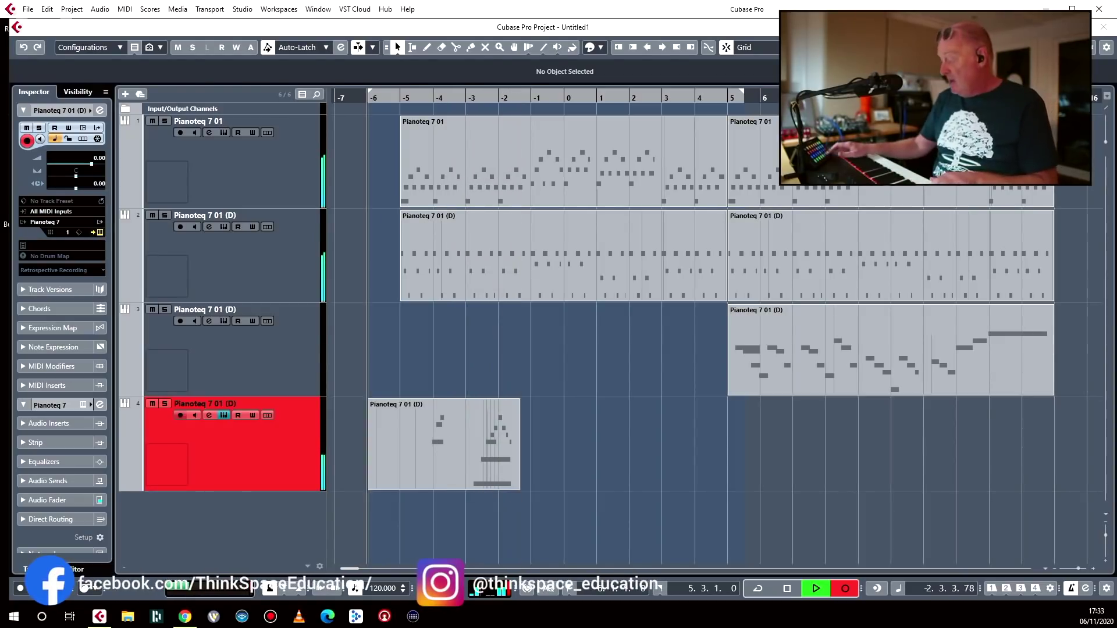
Record a second harp take, undo it with Ctrl+Z, and delete the remaining track 4 part.
key("space")
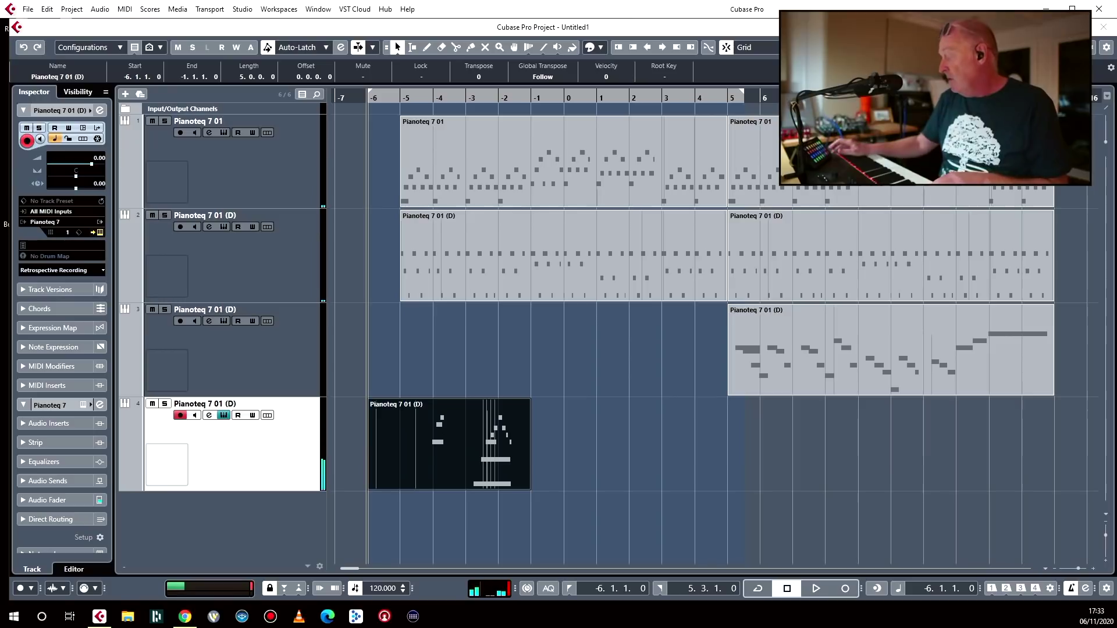
key("KP_Multiply")
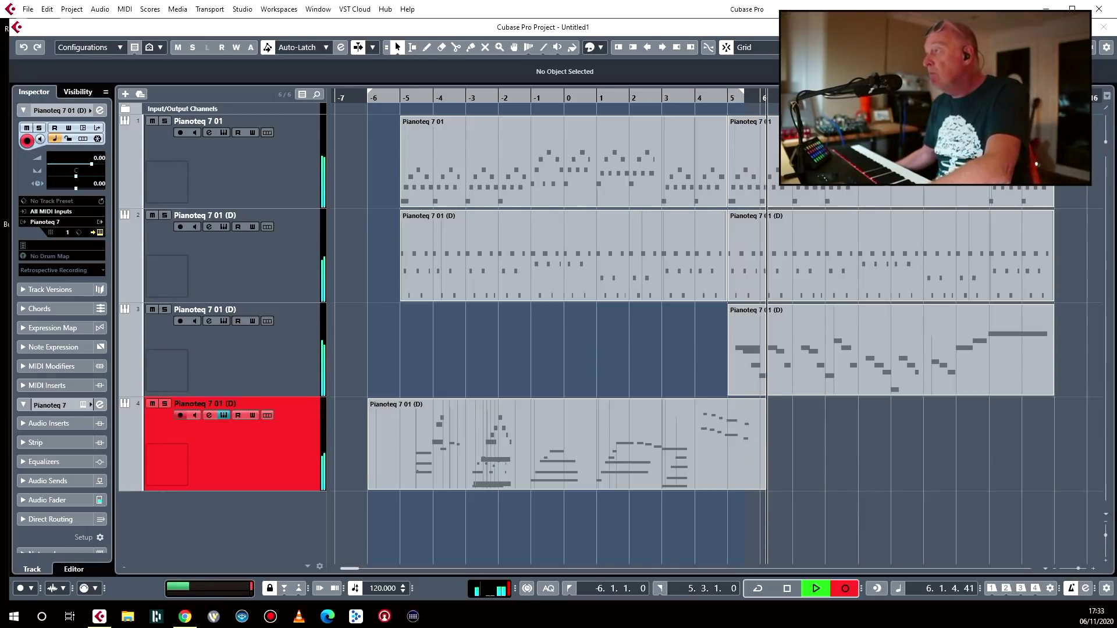
key("space")
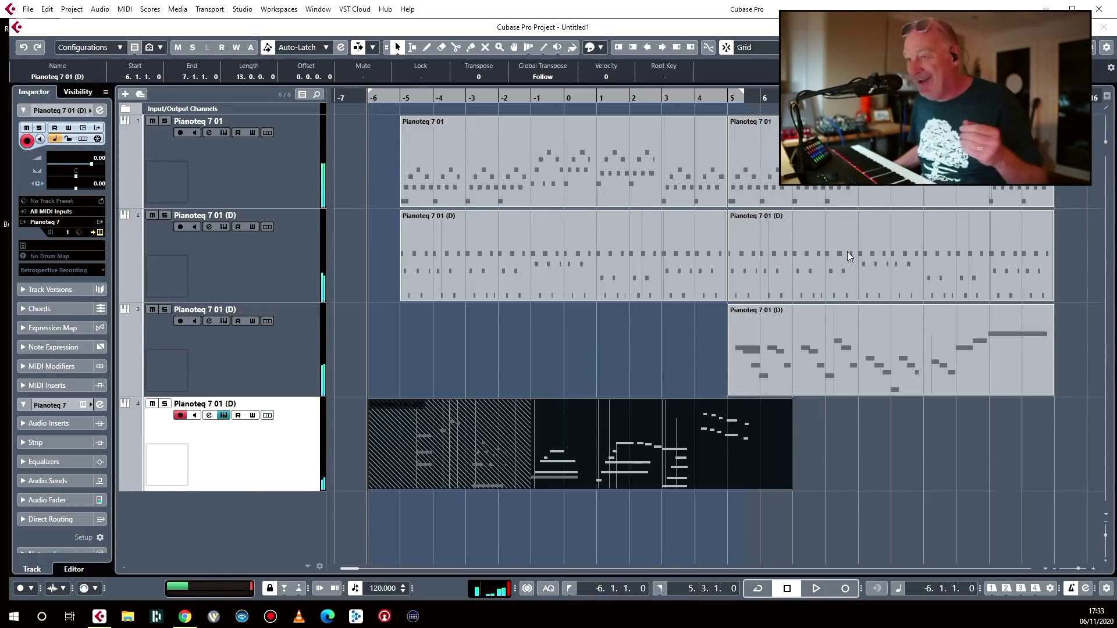
key("ctrl+z")
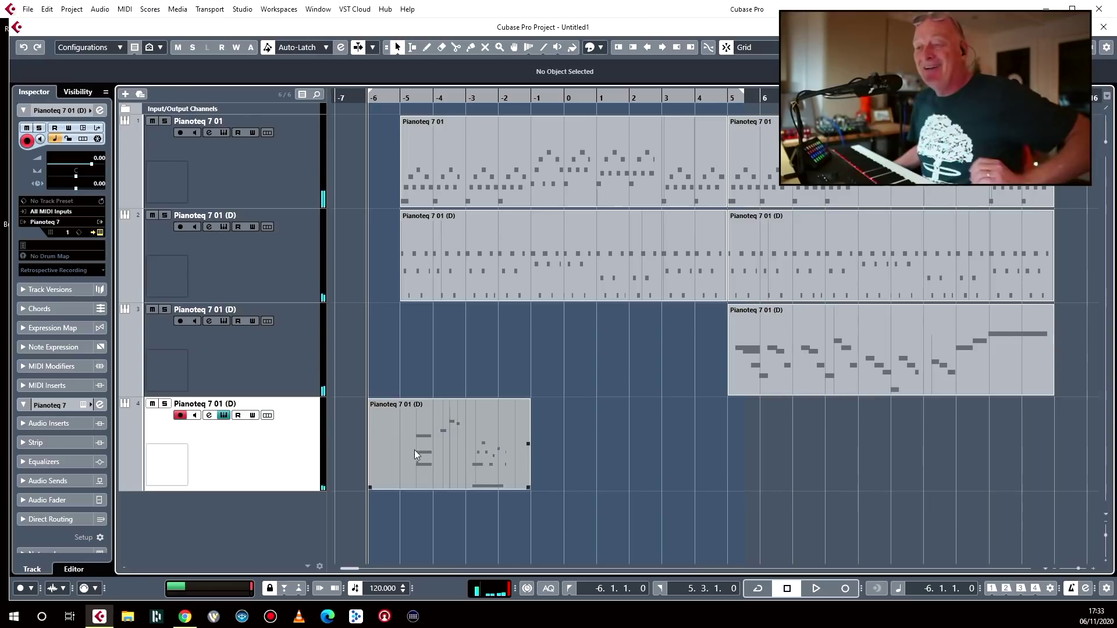
left_click(391, 460)
key("Delete")
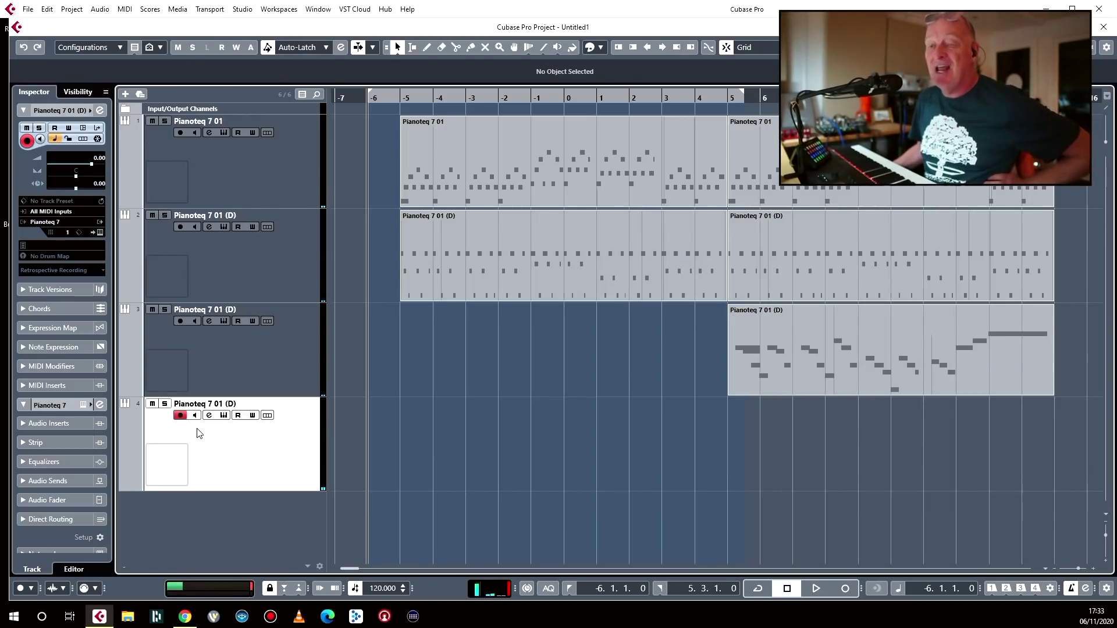
left_click(92, 233)
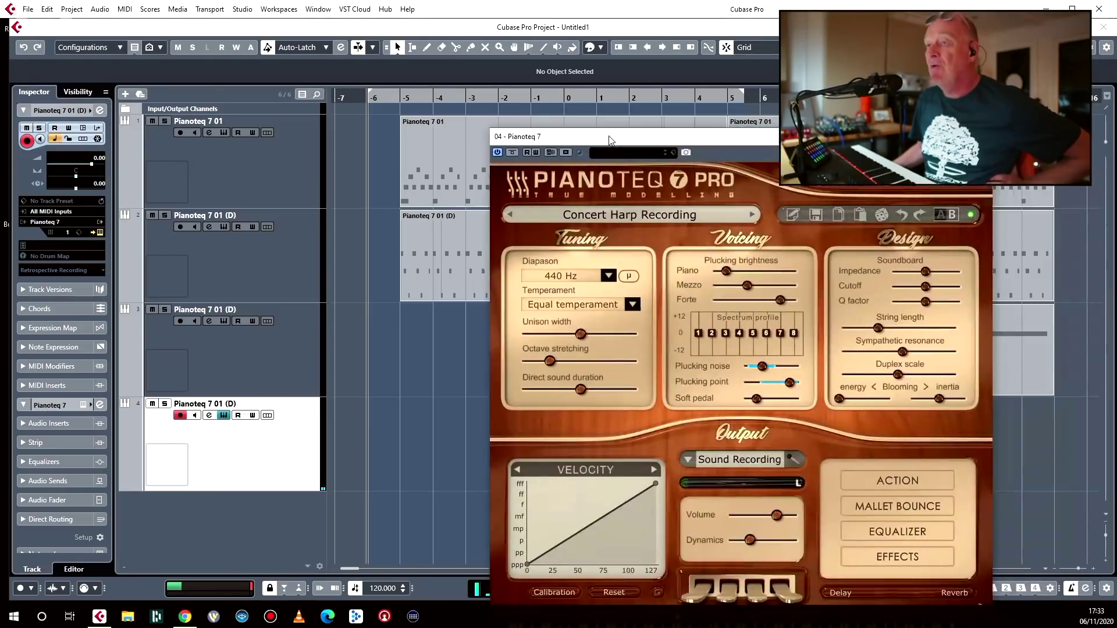
Choose Grand Steinway D (New York) > NY Steinway D Wide Unison in Pianoteq's preset menu.
left_click_drag(608, 137, 442, 48)
left_click(441, 120)
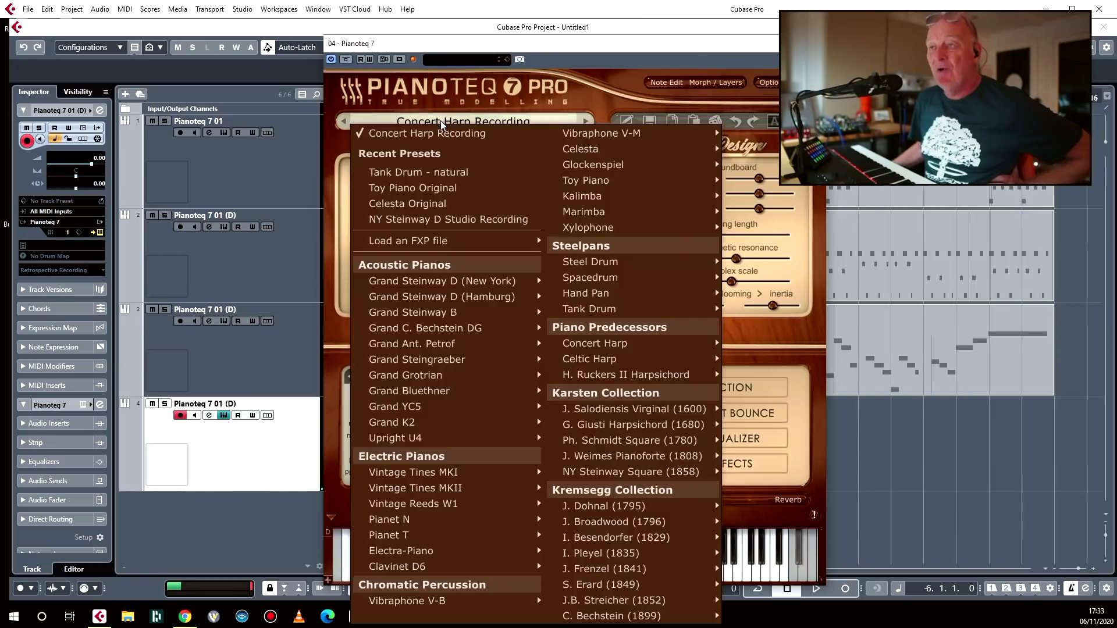
mouse_move(526, 391)
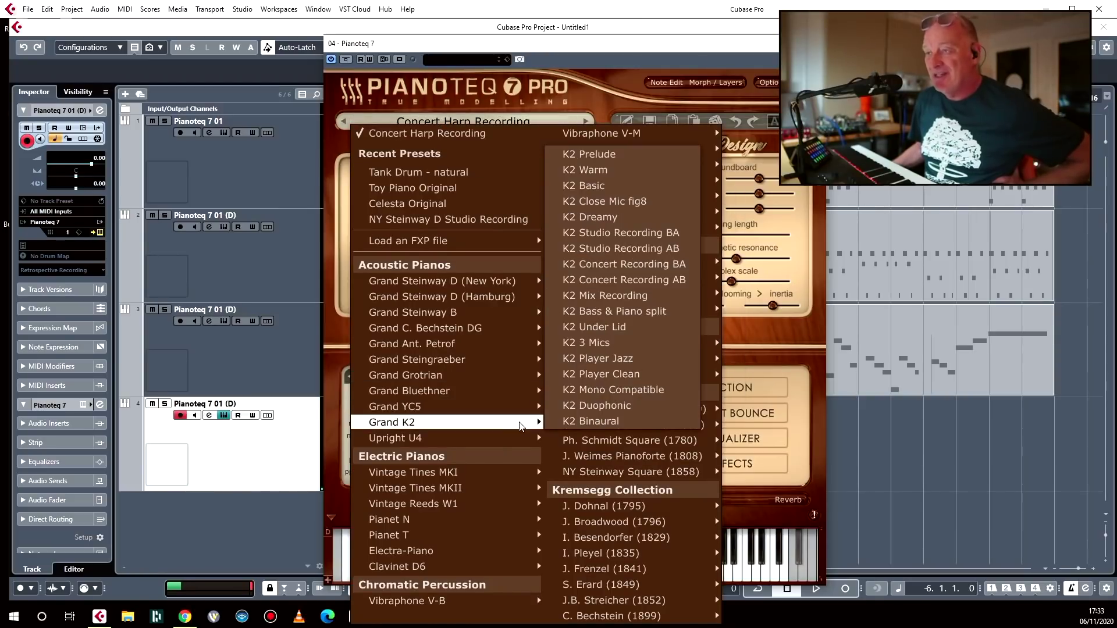
mouse_move(445, 319)
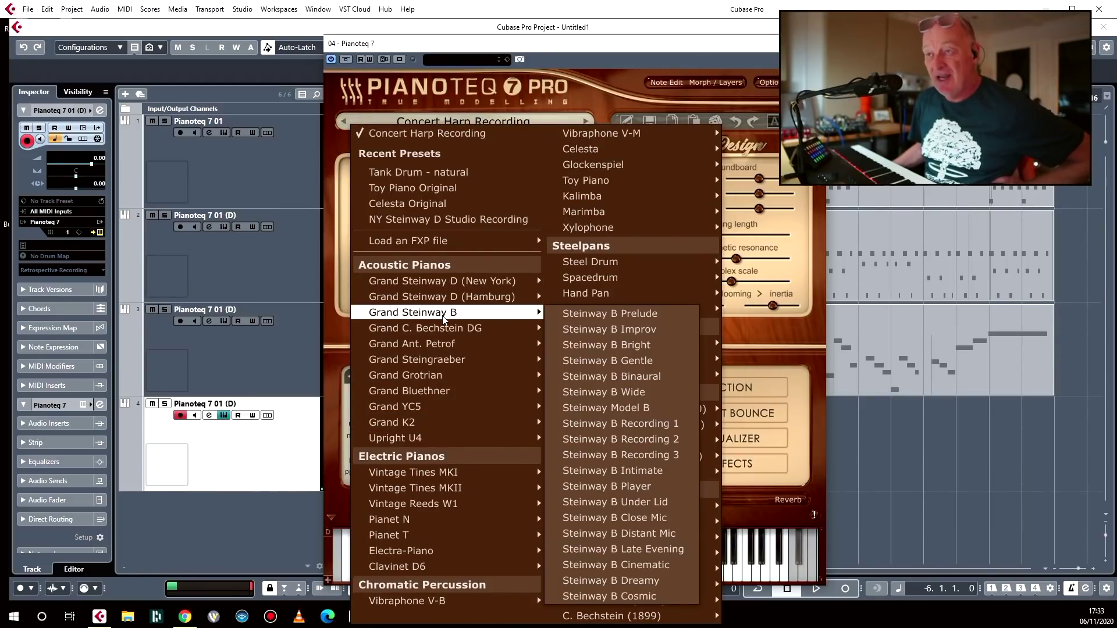
mouse_move(445, 281)
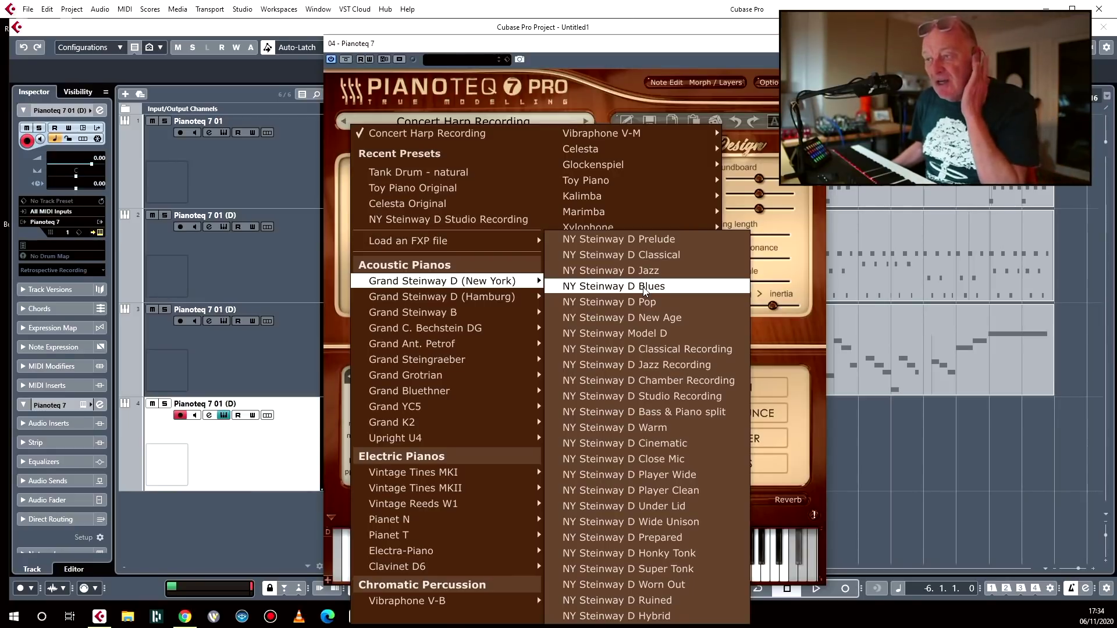
left_click(692, 524)
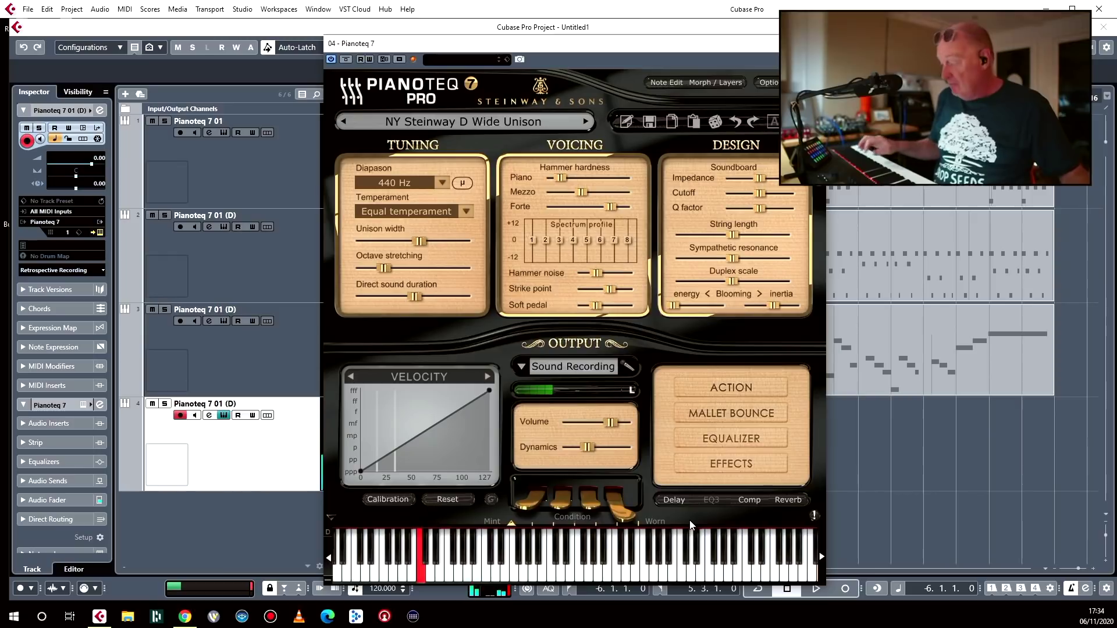
Record a Steinway take on track 4, stop it, and start recording another pass.
key("KP_Multiply")
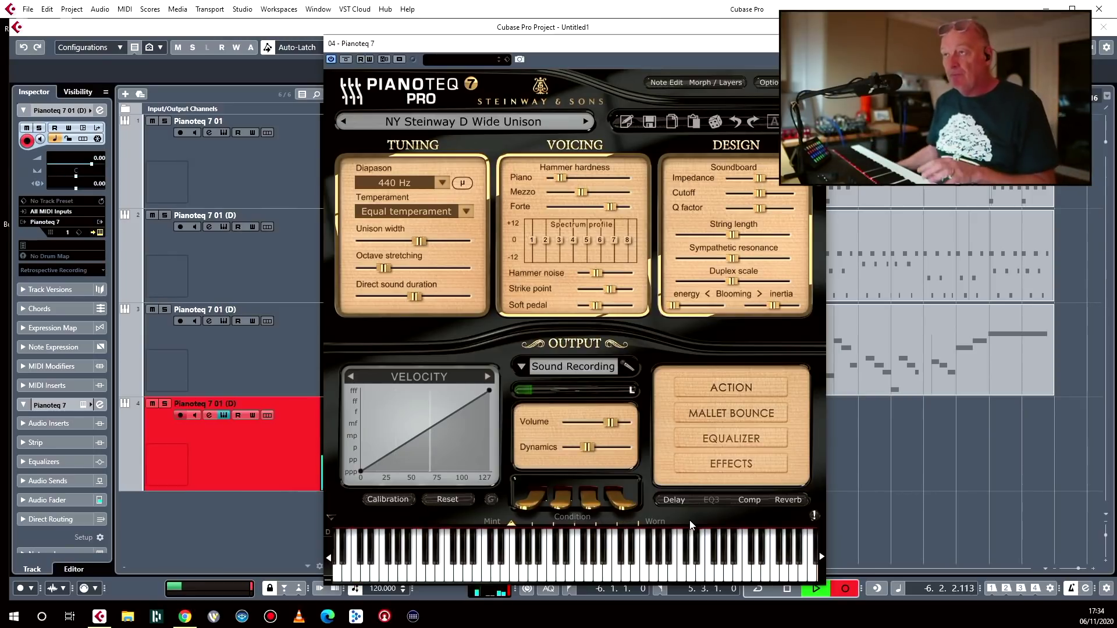
left_click(397, 47)
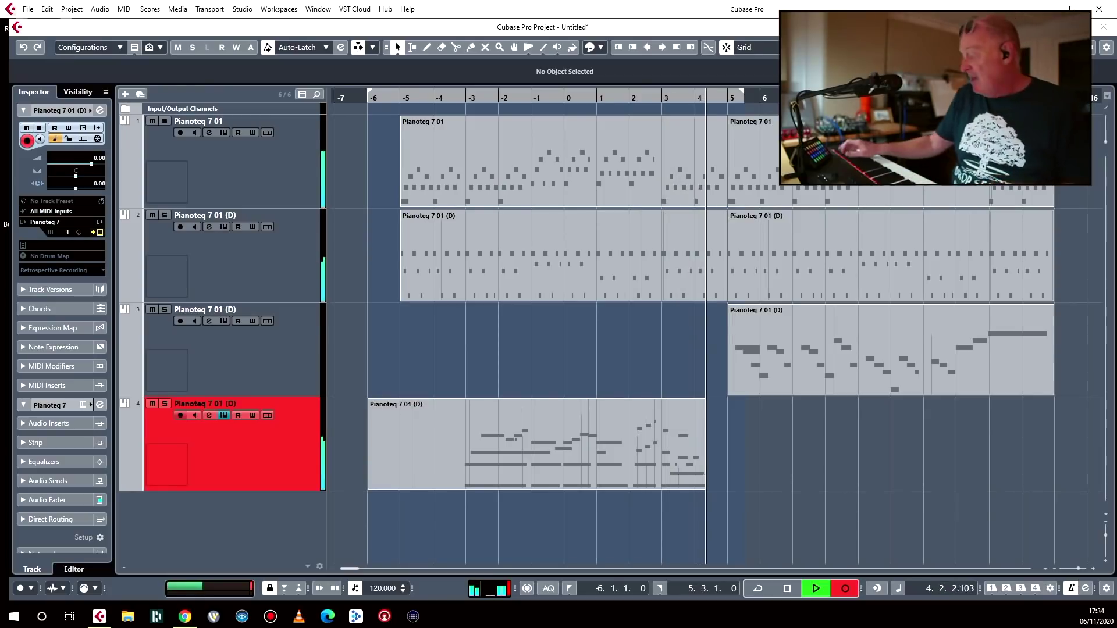
key("space")
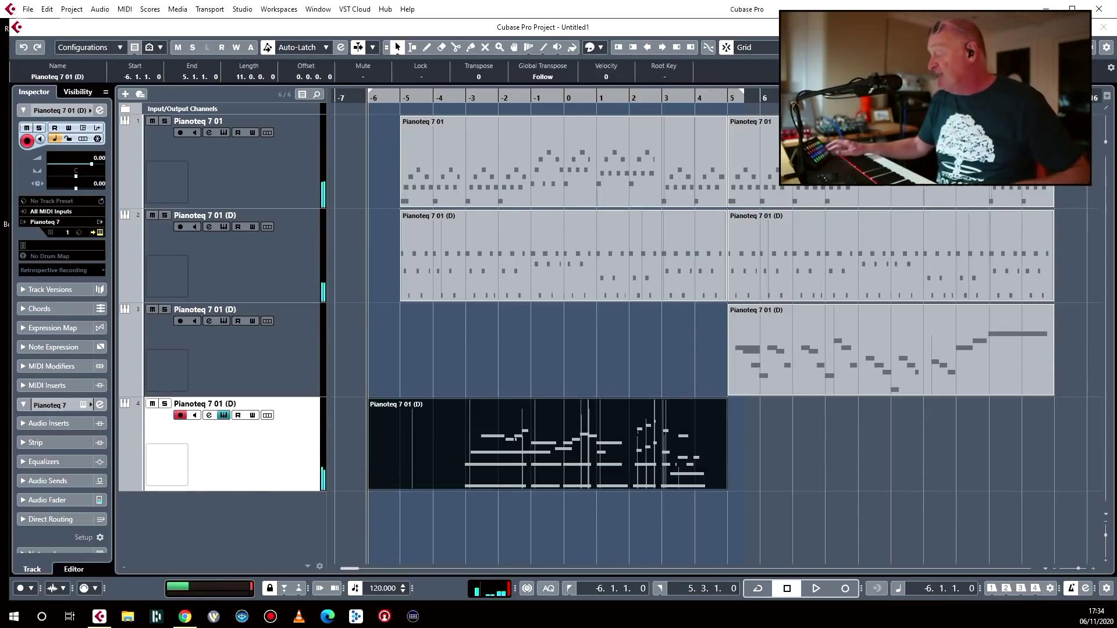
key("KP_Multiply")
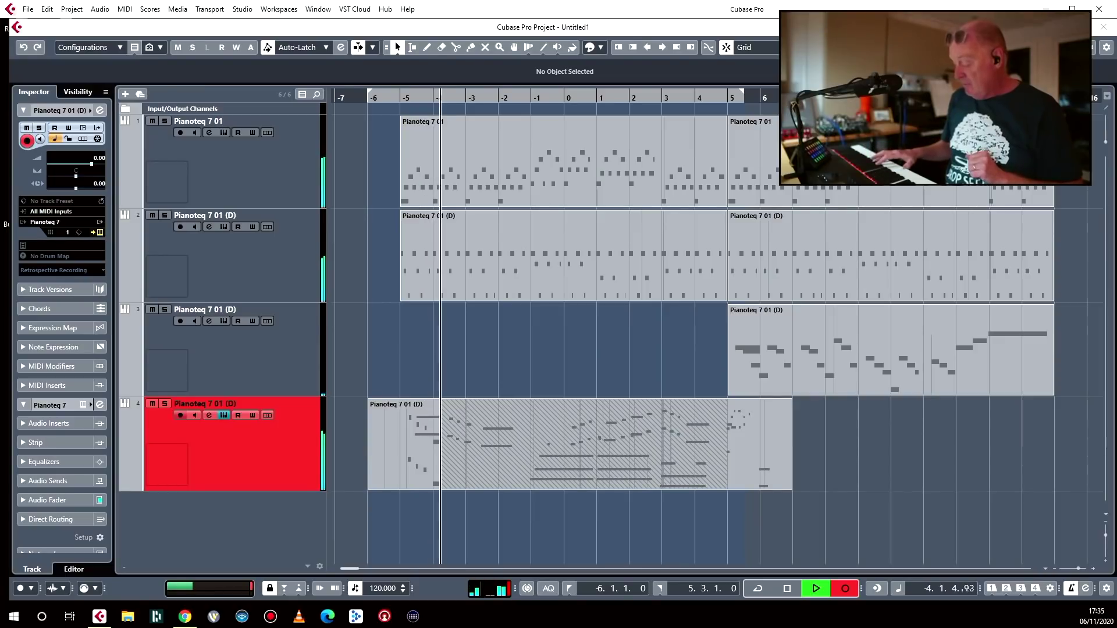
Retake from bar -6 until a 23-bar part (-6.1.1.0 to 17.1.1.0) is kept, then play it back.
key("KP_1")
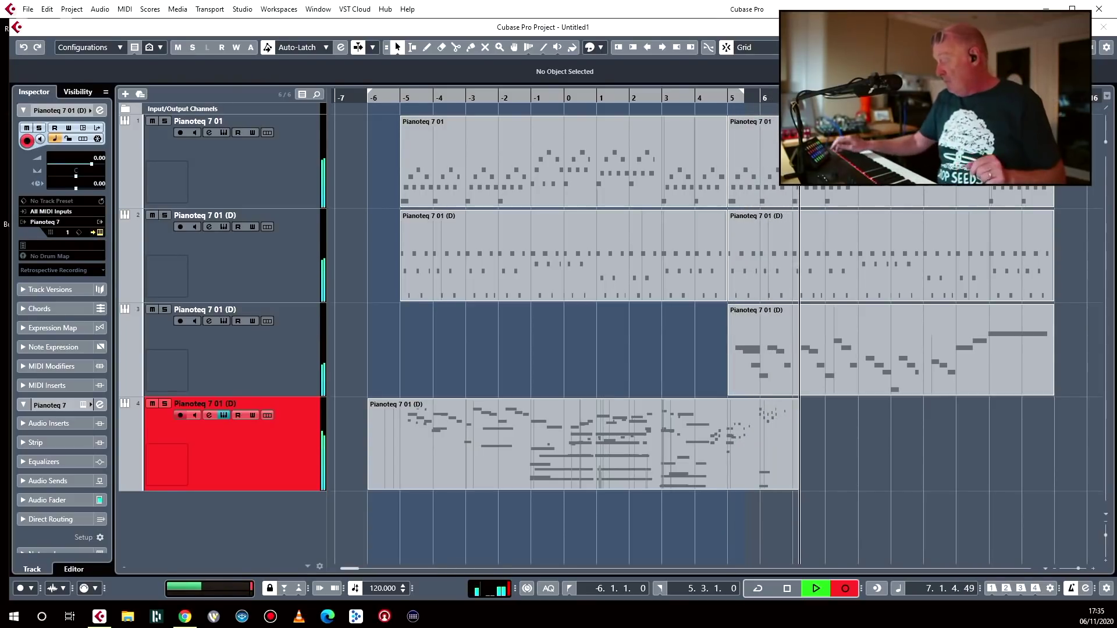
key("space")
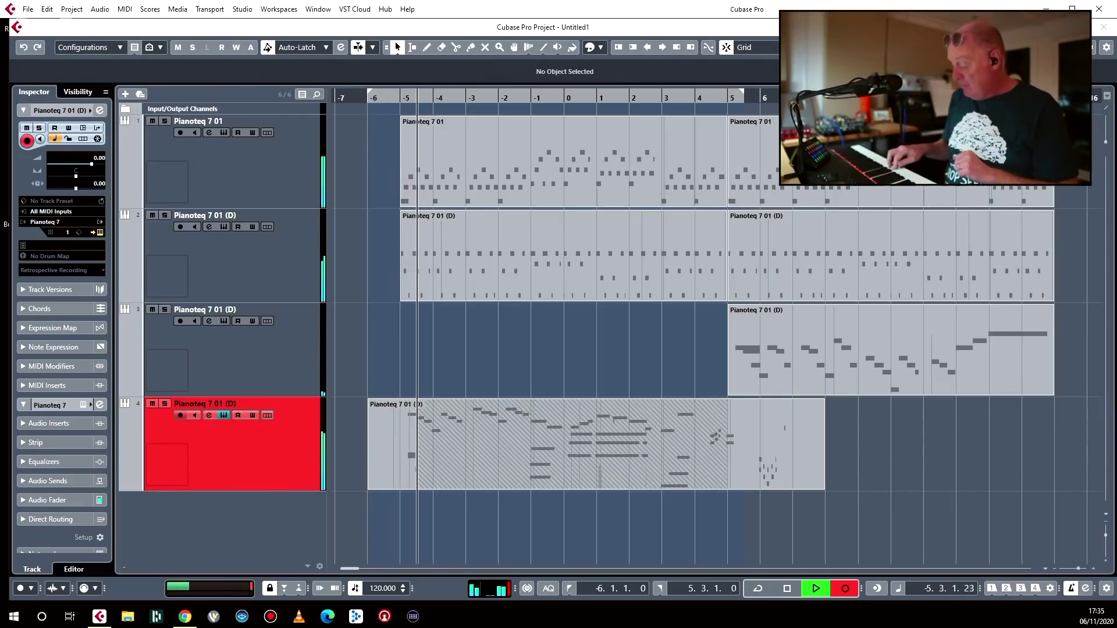
key("space")
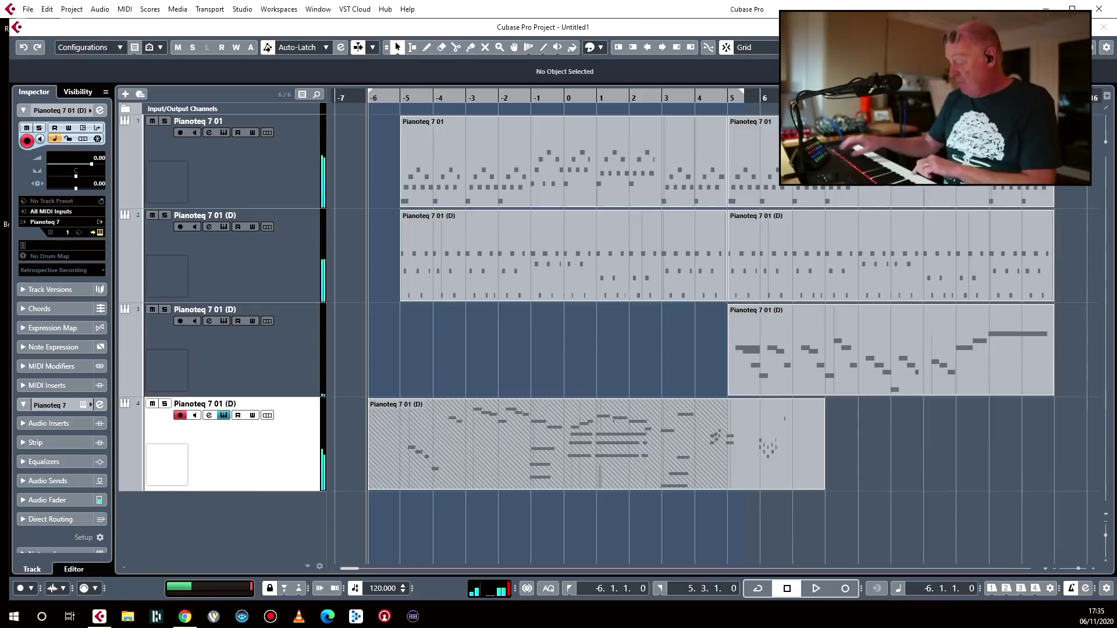
key("KP_Multiply")
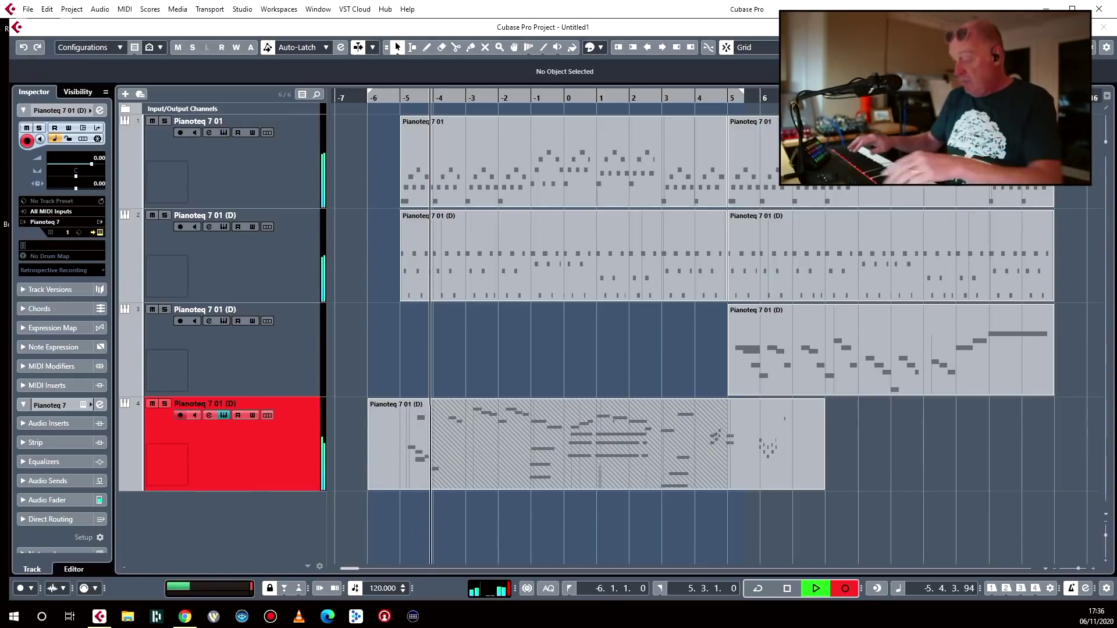
key("space")
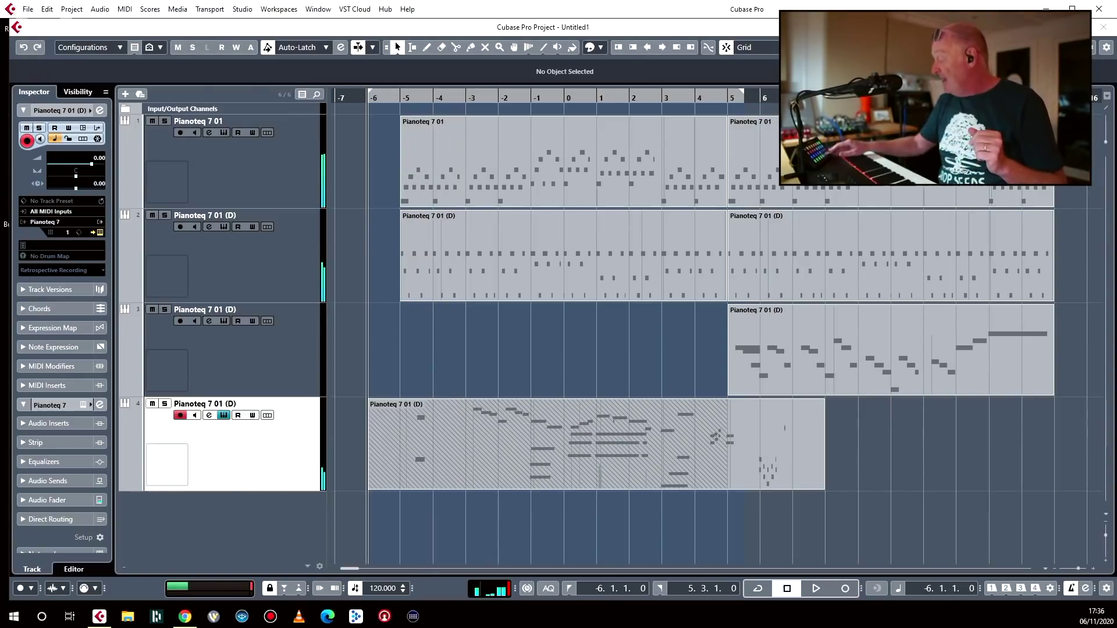
key("KP_Multiply")
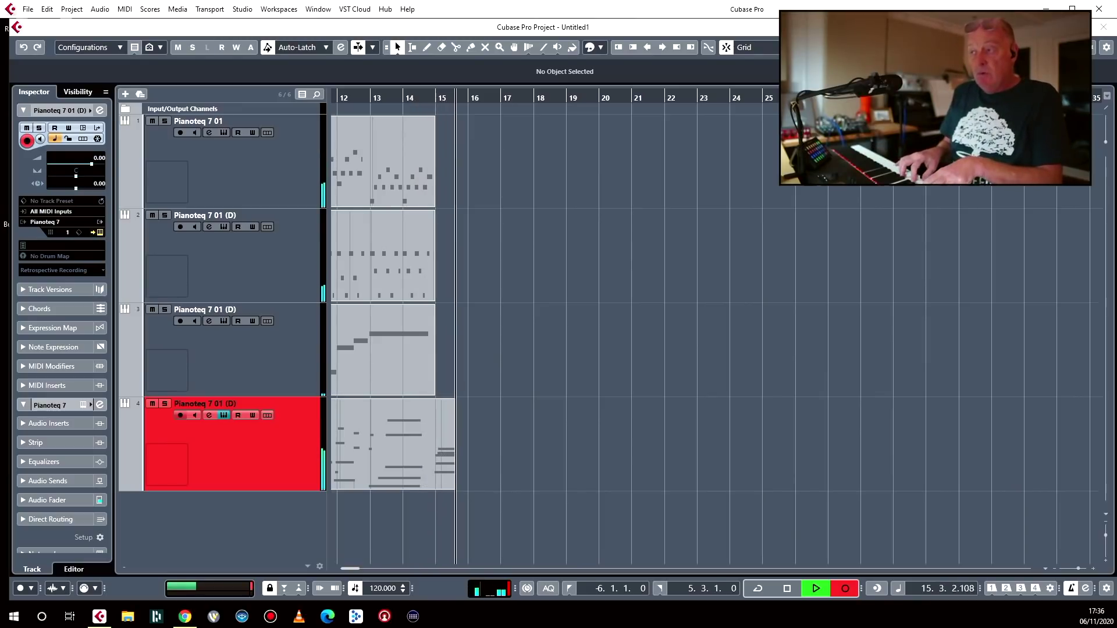
key("space")
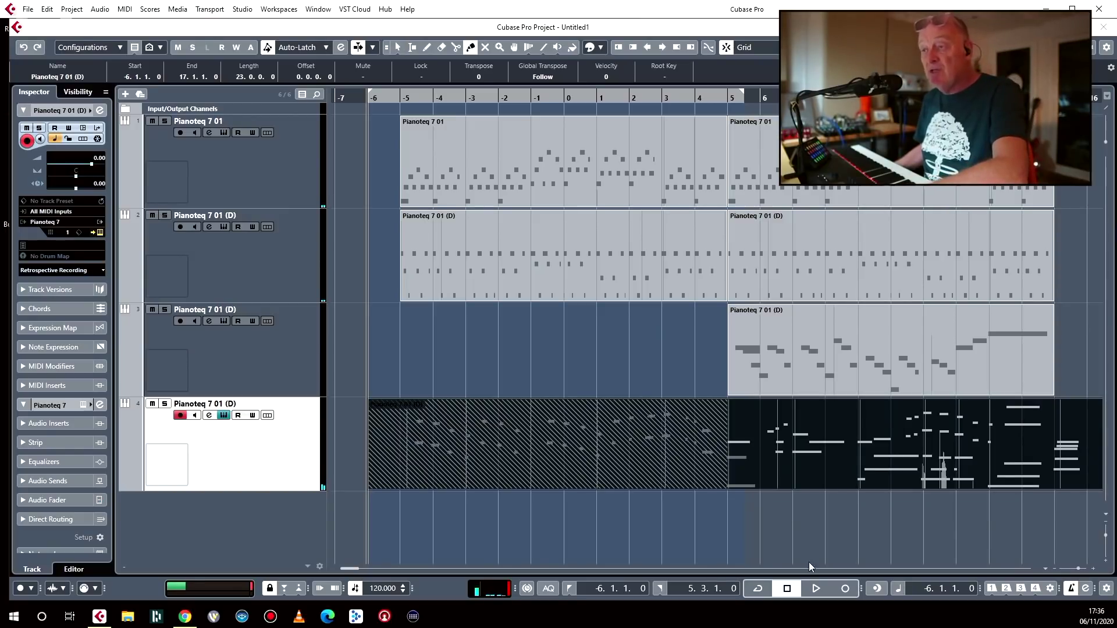
key("space")
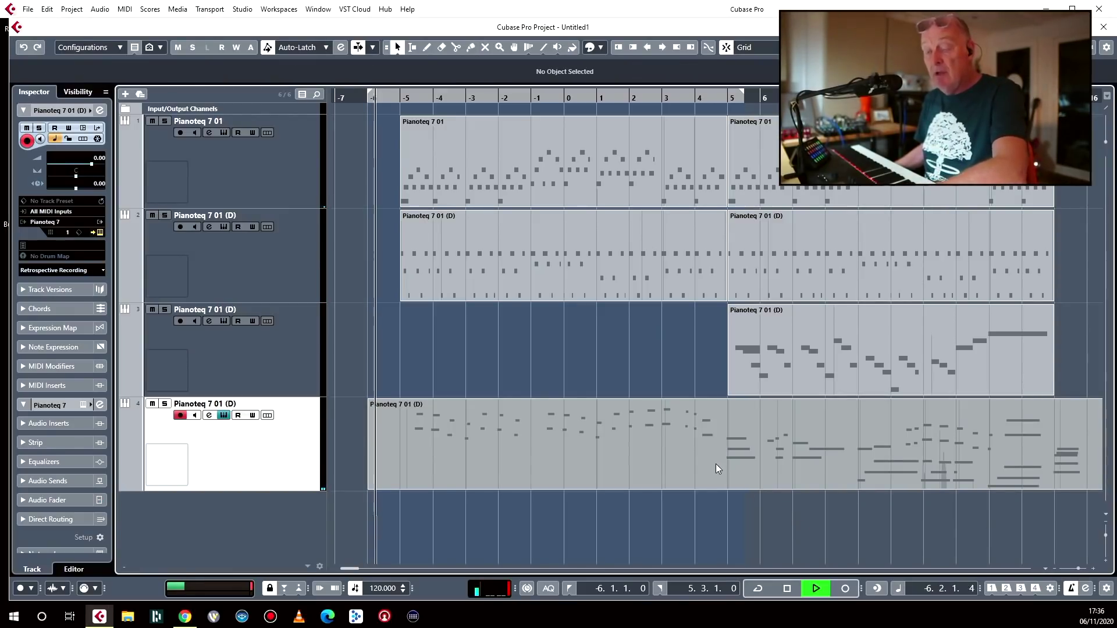
Open the recorded part in the Key Editor and zoom in on the notes around bar 11.
double_click(693, 445)
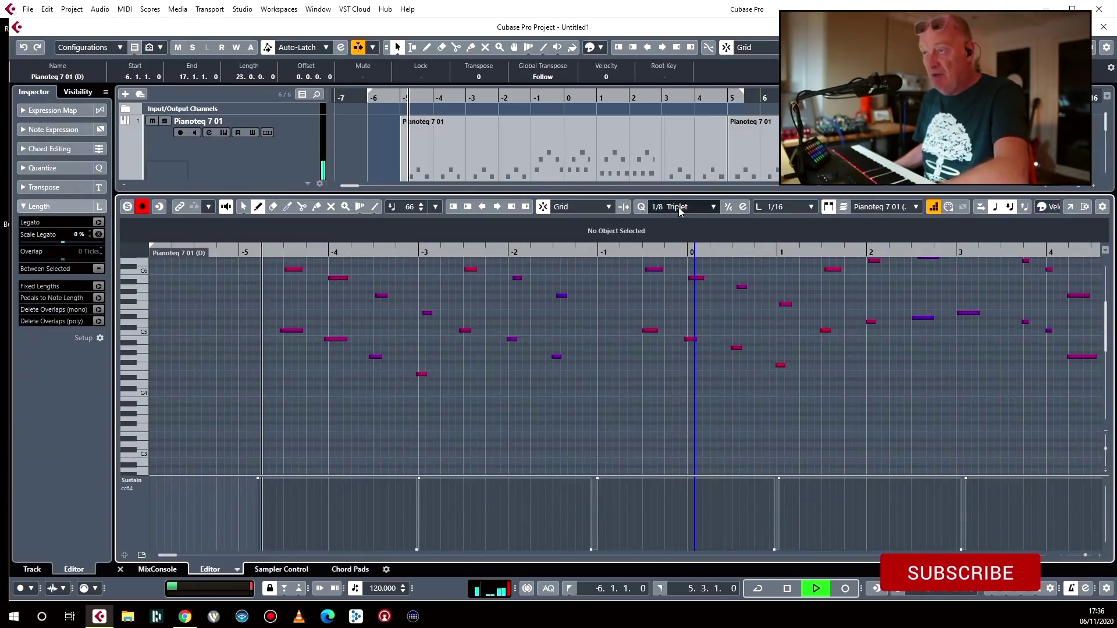
scroll(726, 366, "up", 5)
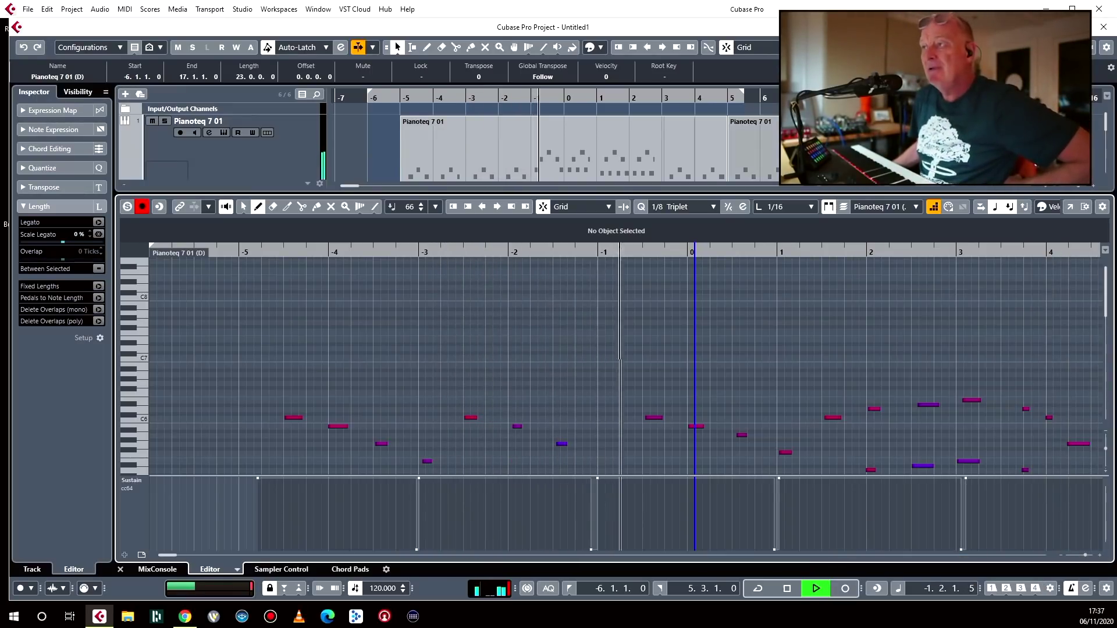
key("ctrl+e")
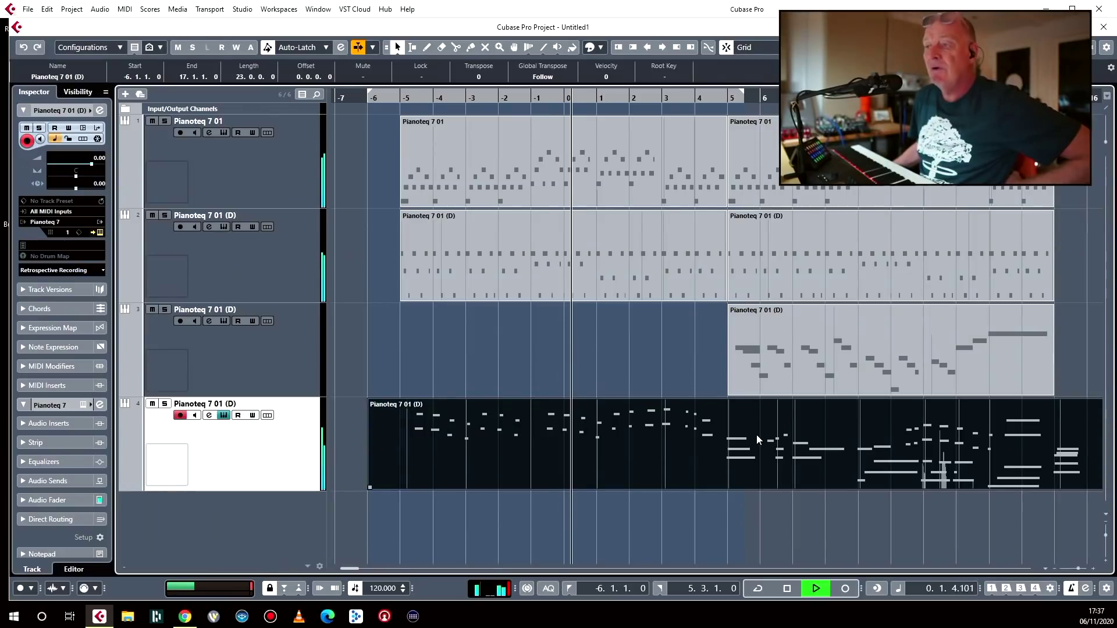
double_click(632, 435)
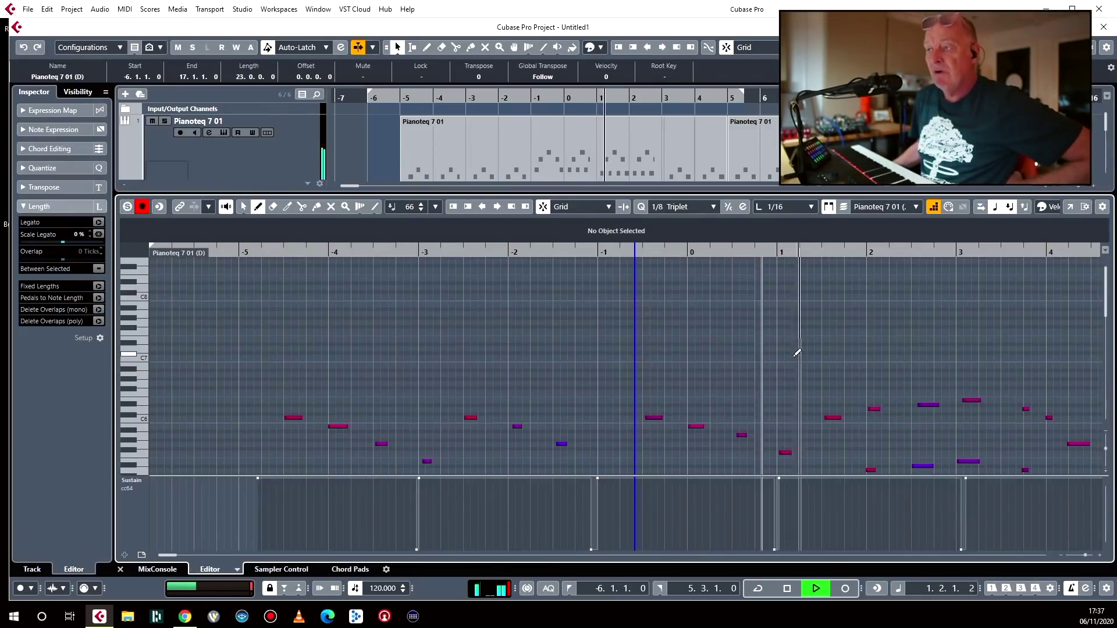
key("1")
key("shift+f")
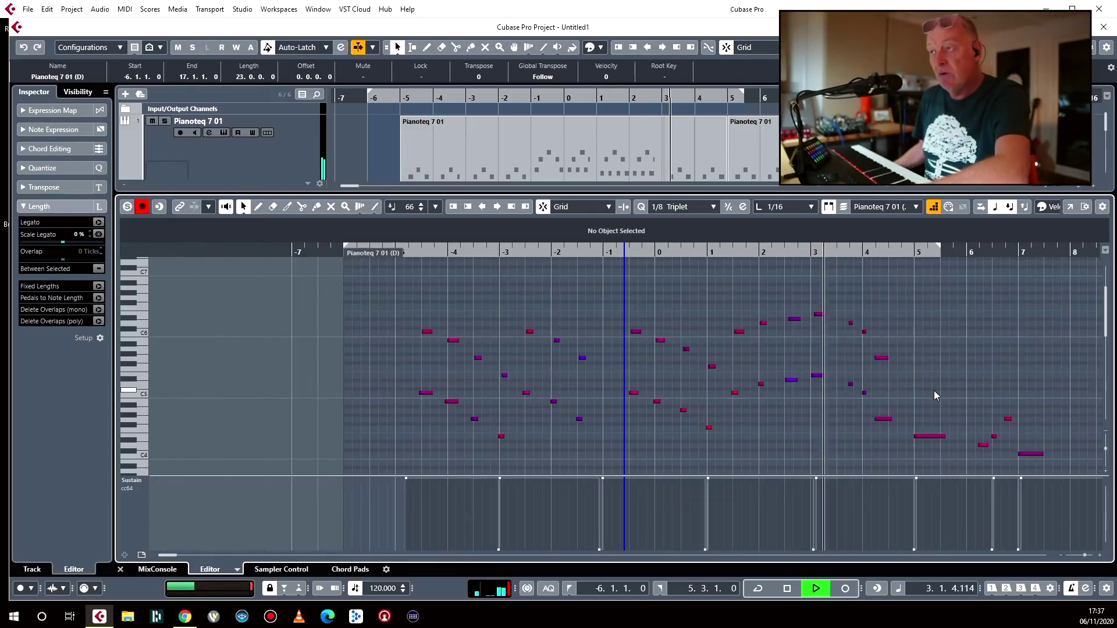
scroll(933, 390, "down", 3)
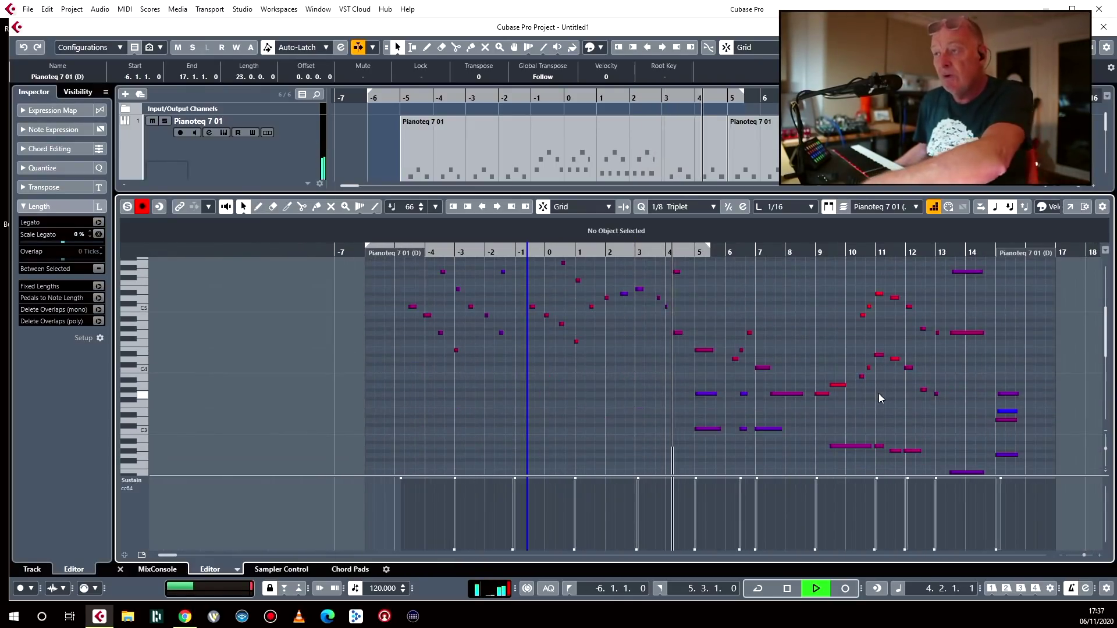
key("h")
key("h")
key("h")
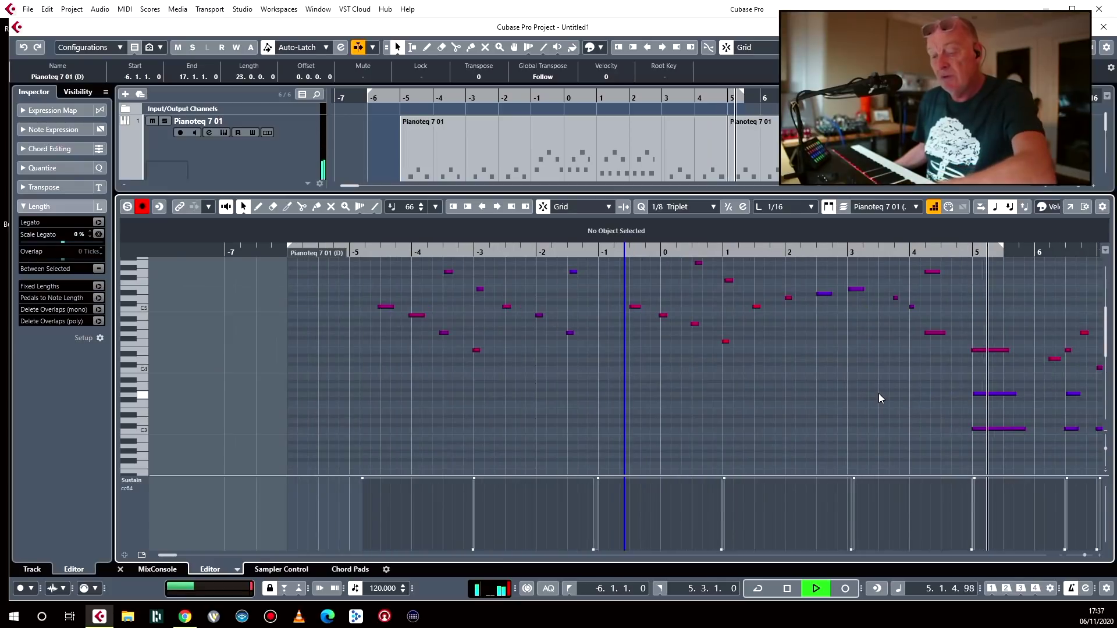
key("f")
scroll(878, 393, "right", 8)
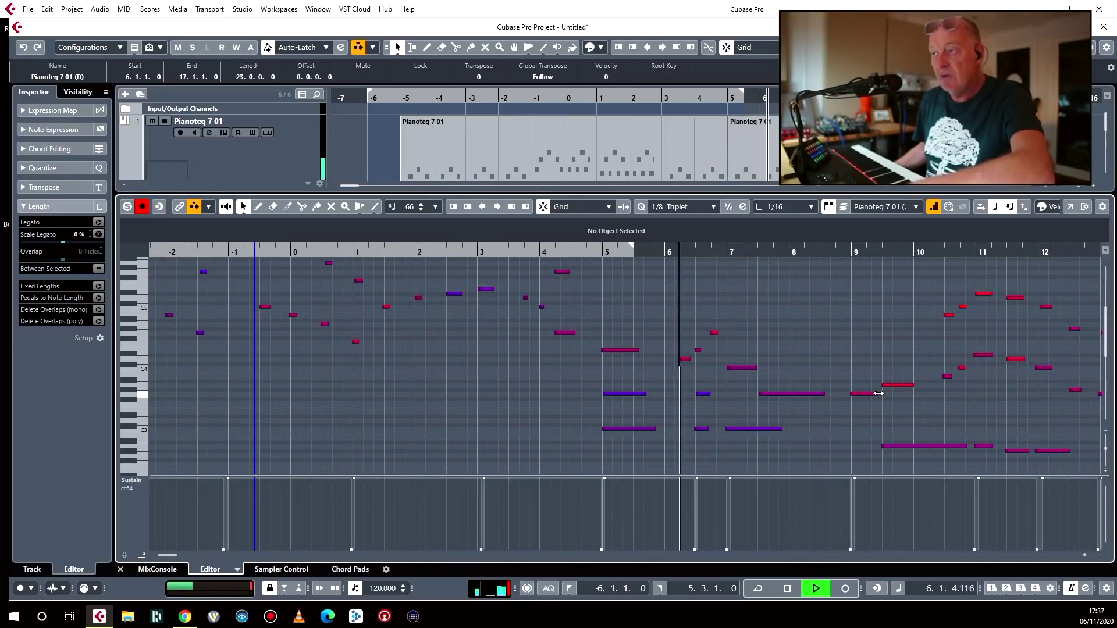
scroll(878, 393, "right", 5)
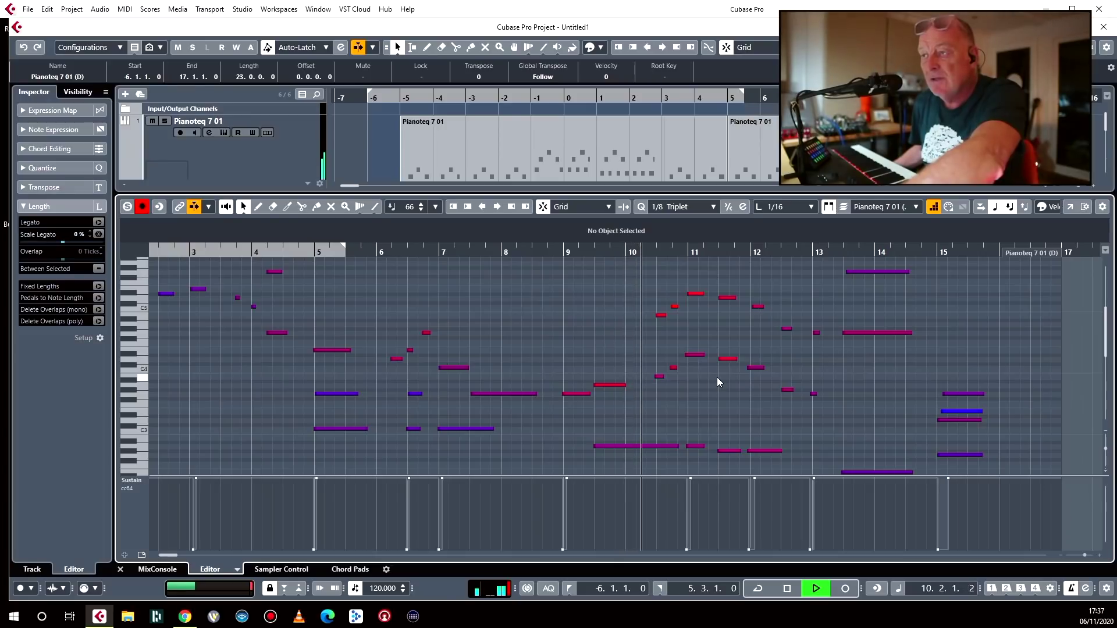
scroll(717, 378, "down", 3)
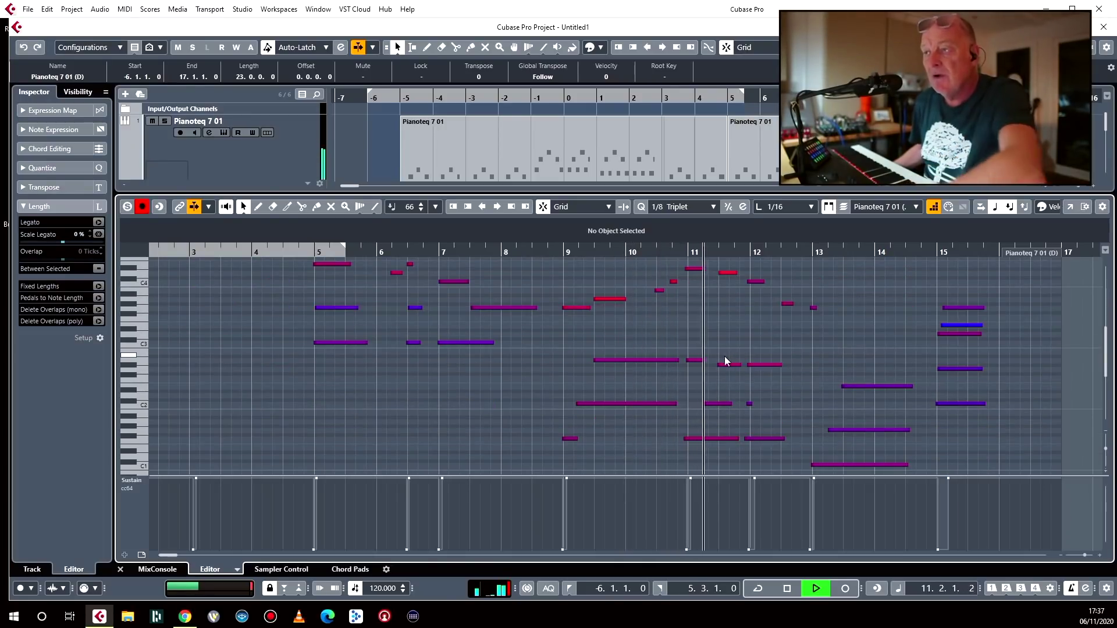
key("space")
left_click(680, 252)
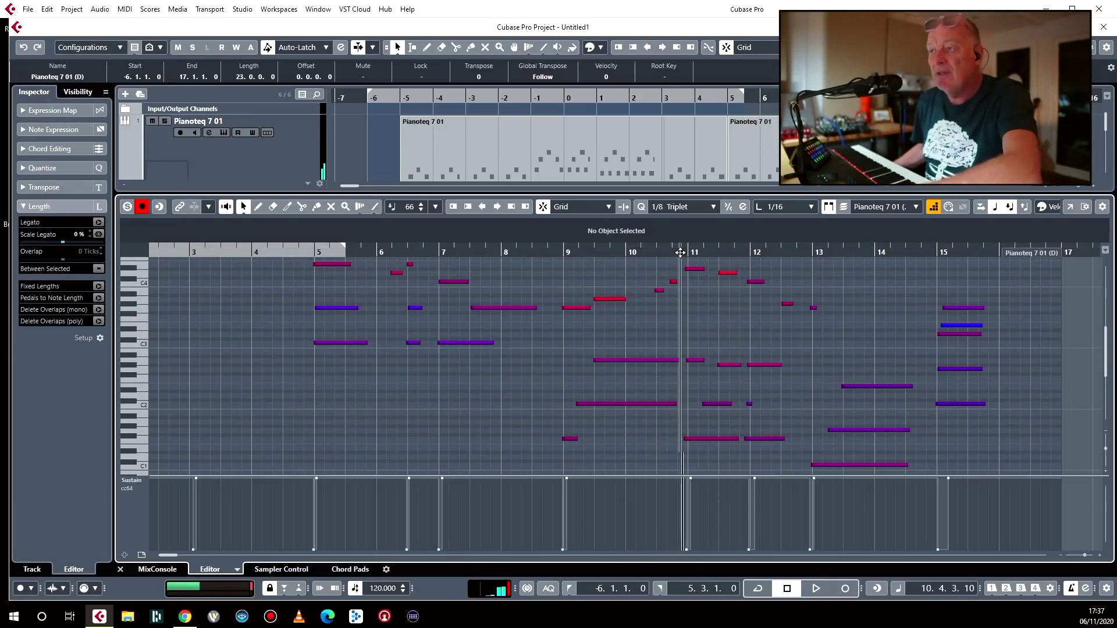
Delete the stray A2 and extra G#2 notes, and stretch the G#2 note from bar 11 to 12.
left_click(695, 361)
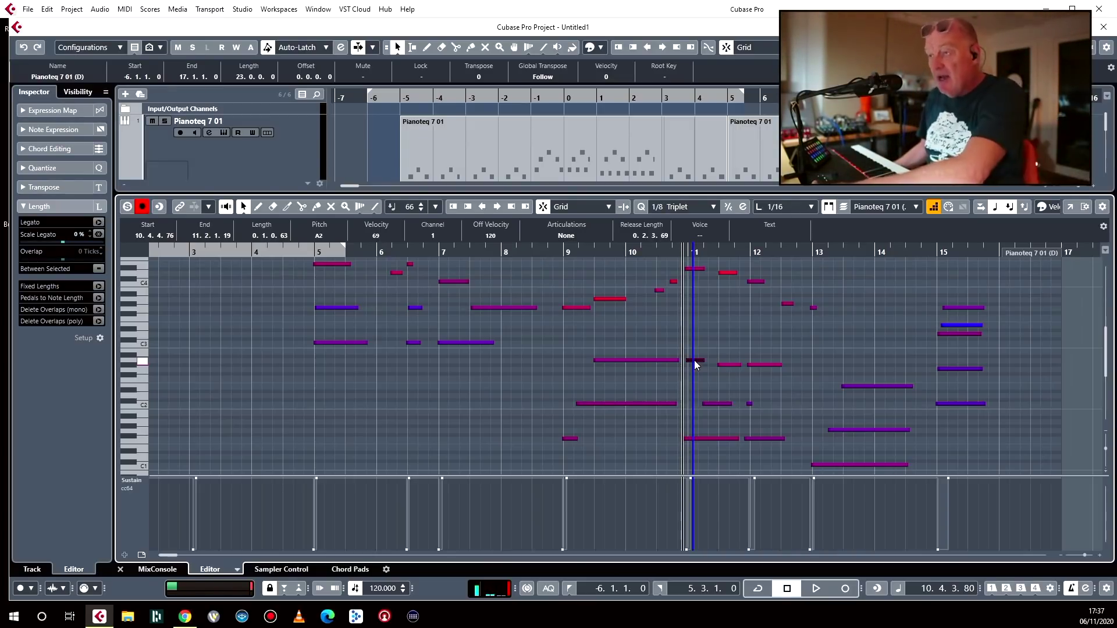
key("Delete")
left_click_drag(719, 364, 685, 365)
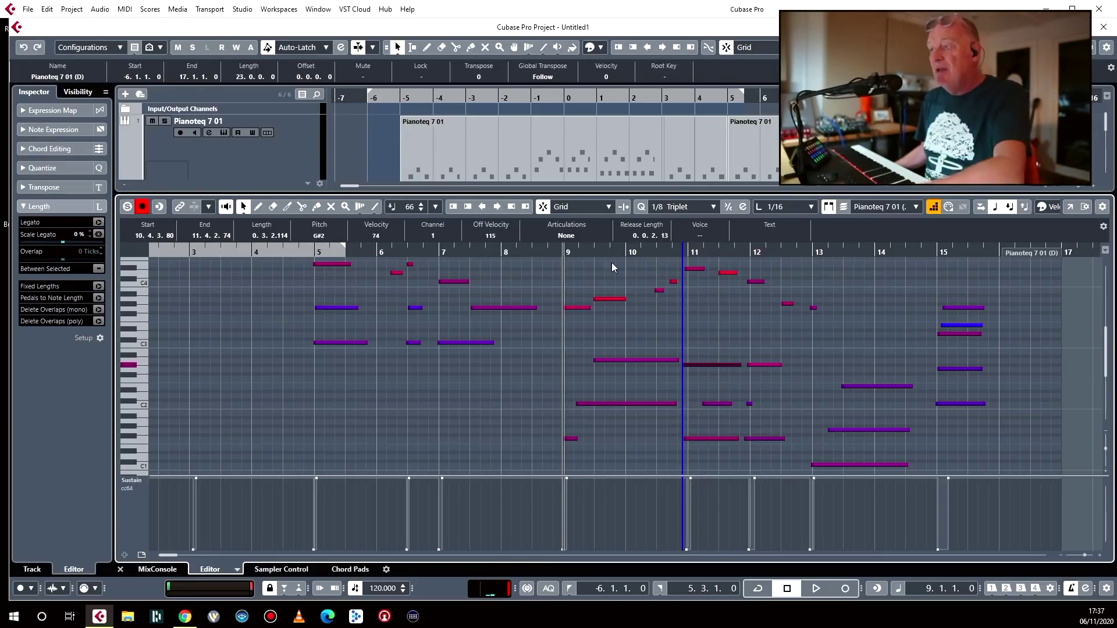
key("space")
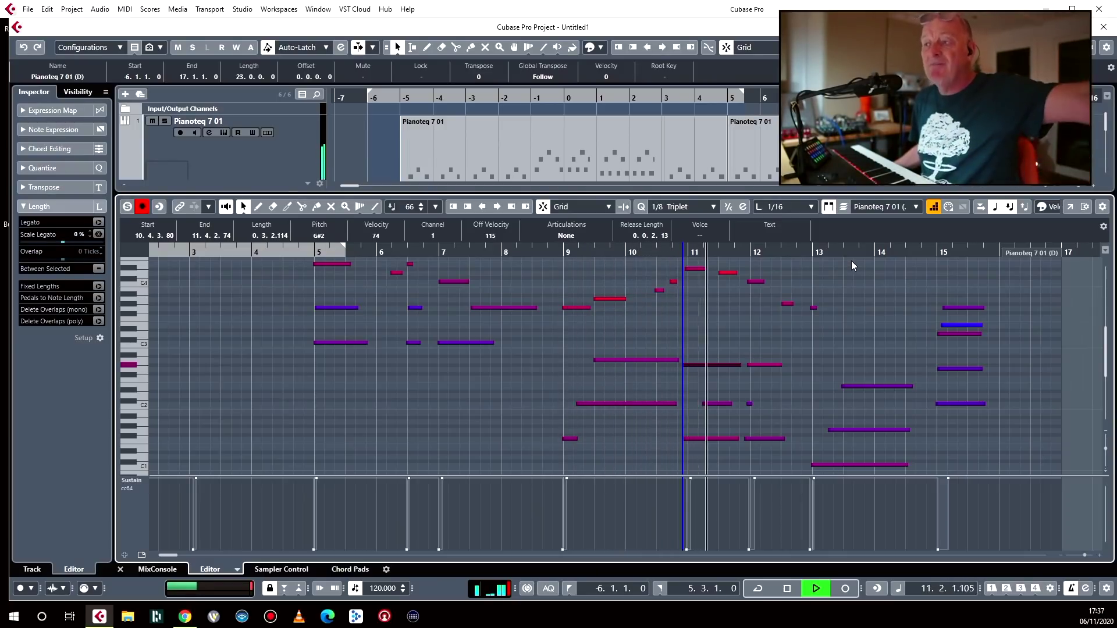
left_click_drag(684, 364, 687, 367)
mouse_move(746, 345)
left_mouse_down()
mouse_move(780, 389)
mouse_move(753, 363)
left_mouse_up()
key("Delete")
key("space")
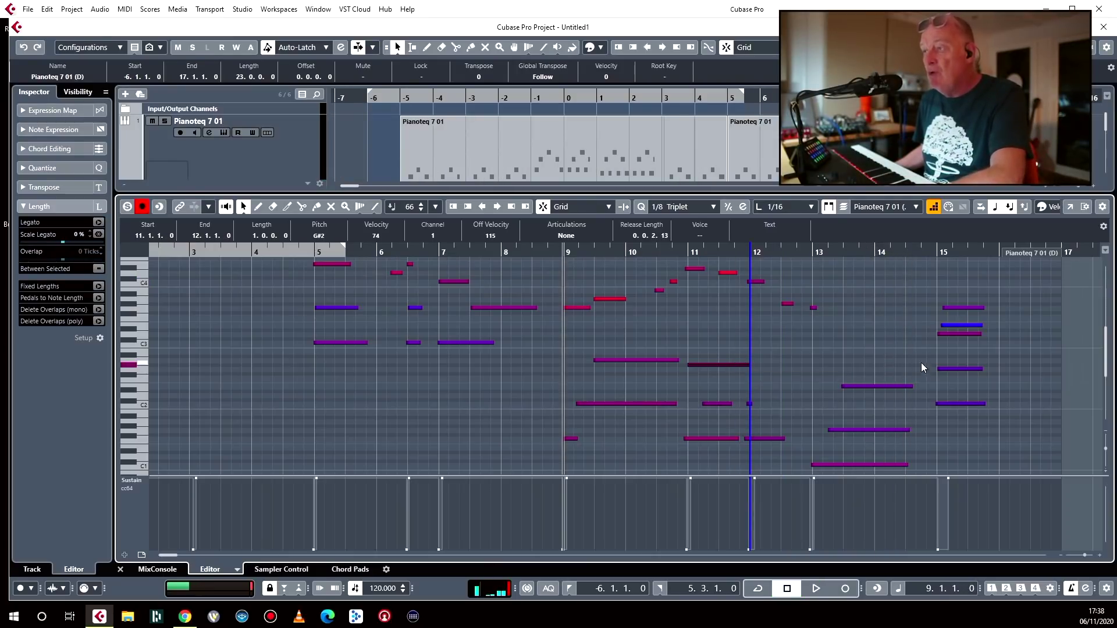
Transpose the two long notes to E4 and audition them from bar 13.
left_click_drag(821, 370, 885, 436)
scroll(885, 309, "up", 5)
key("Down")
key("Down")
key("Down")
key("Down")
key("Up")
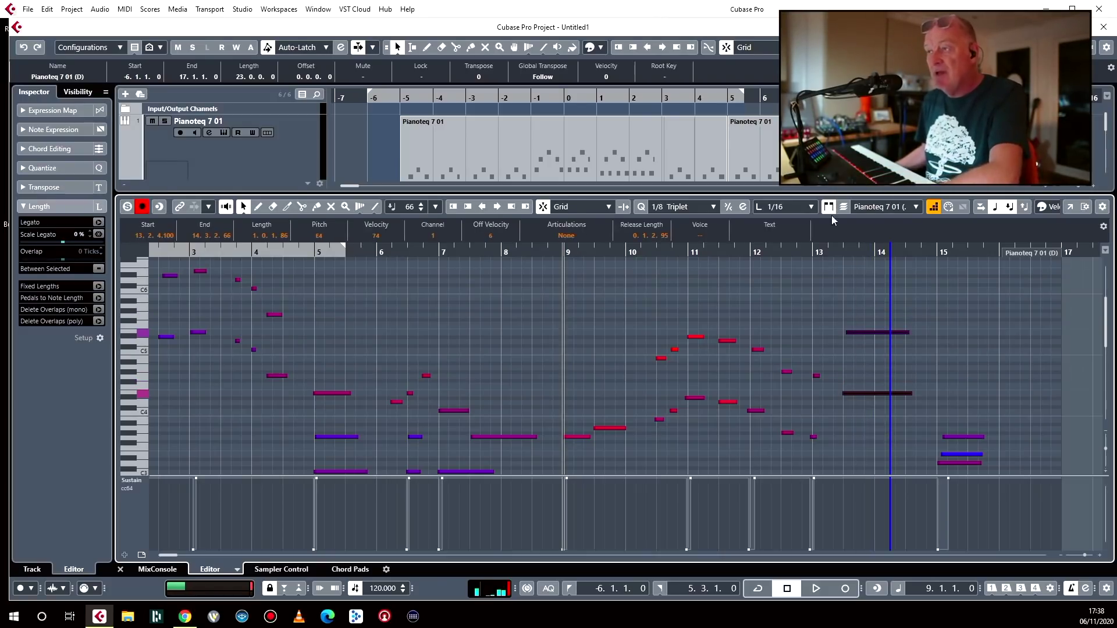
left_click(810, 249)
key("space")
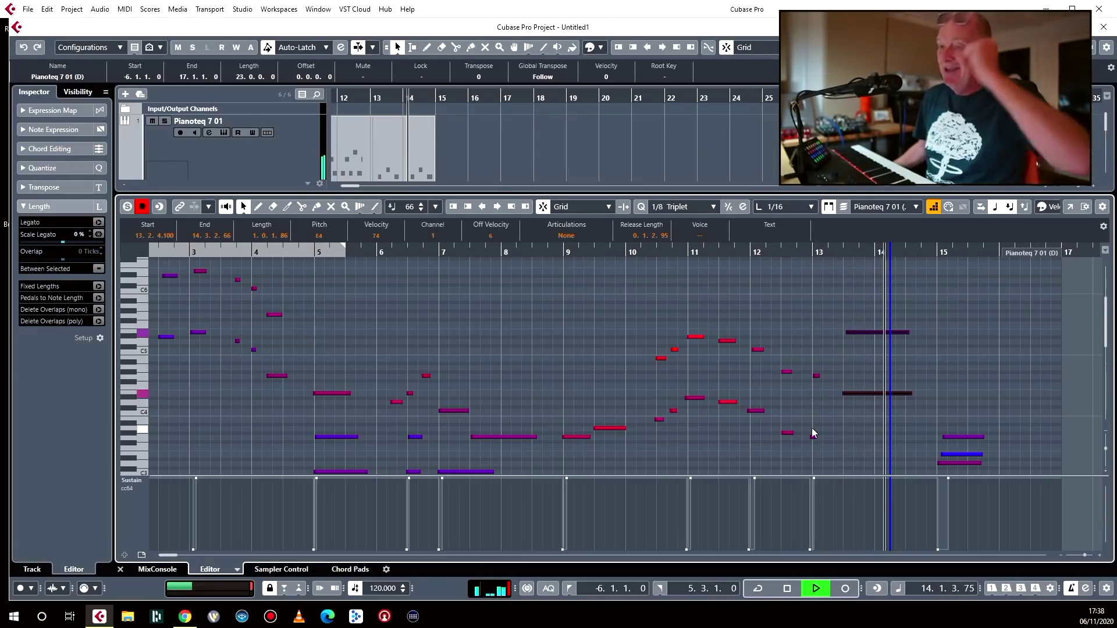
key("space")
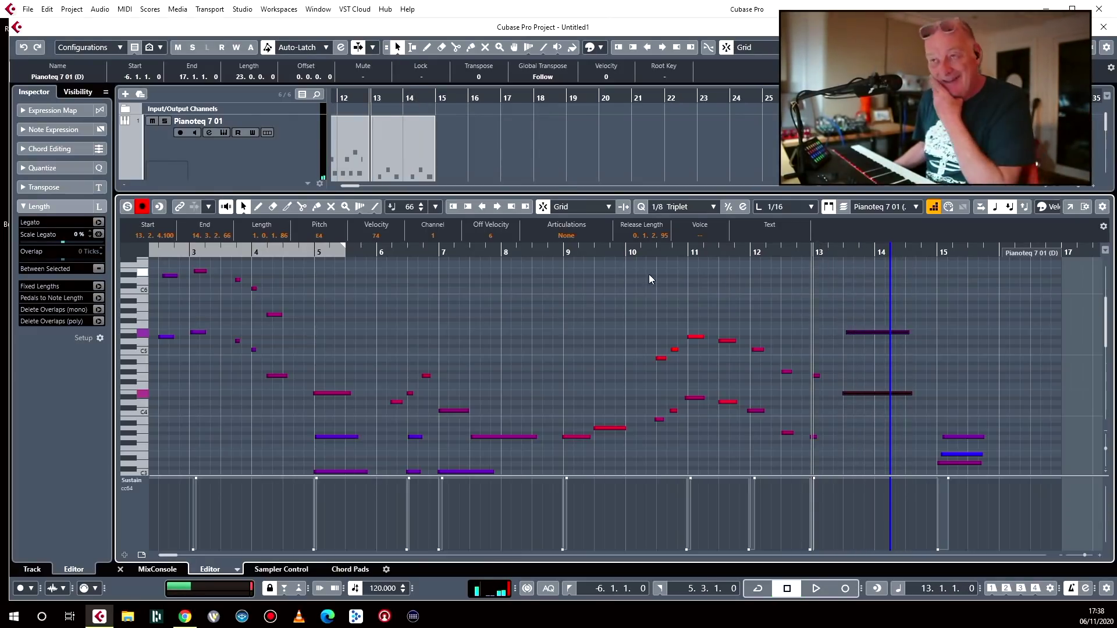
Close the Key Editor and return the playback position to bar -6.
key("ctrl+e")
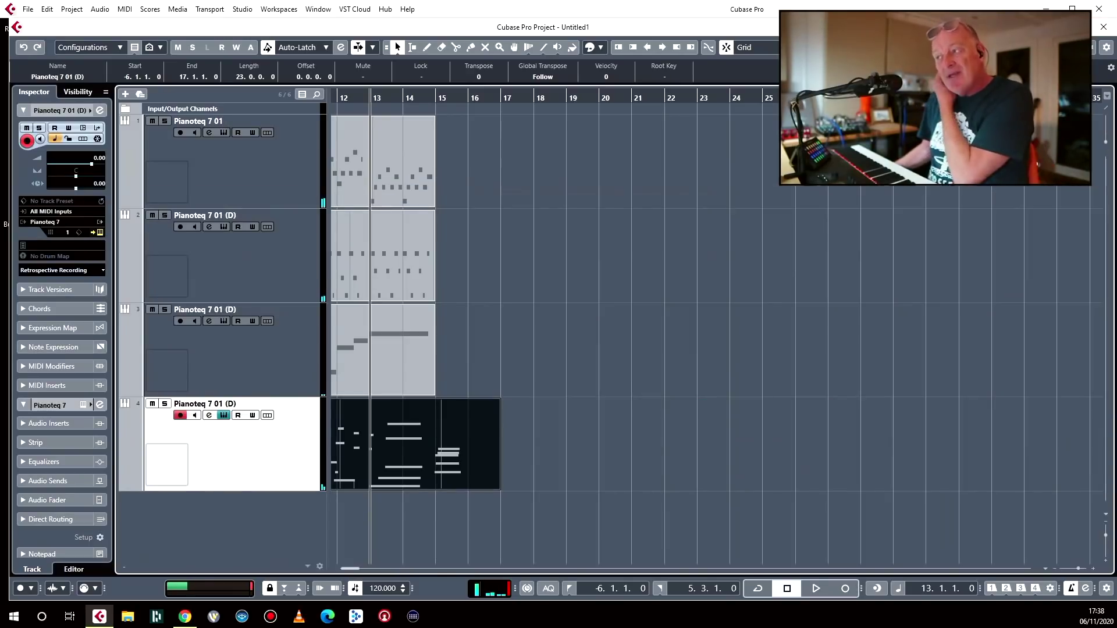
scroll(960, 208, "left", 10)
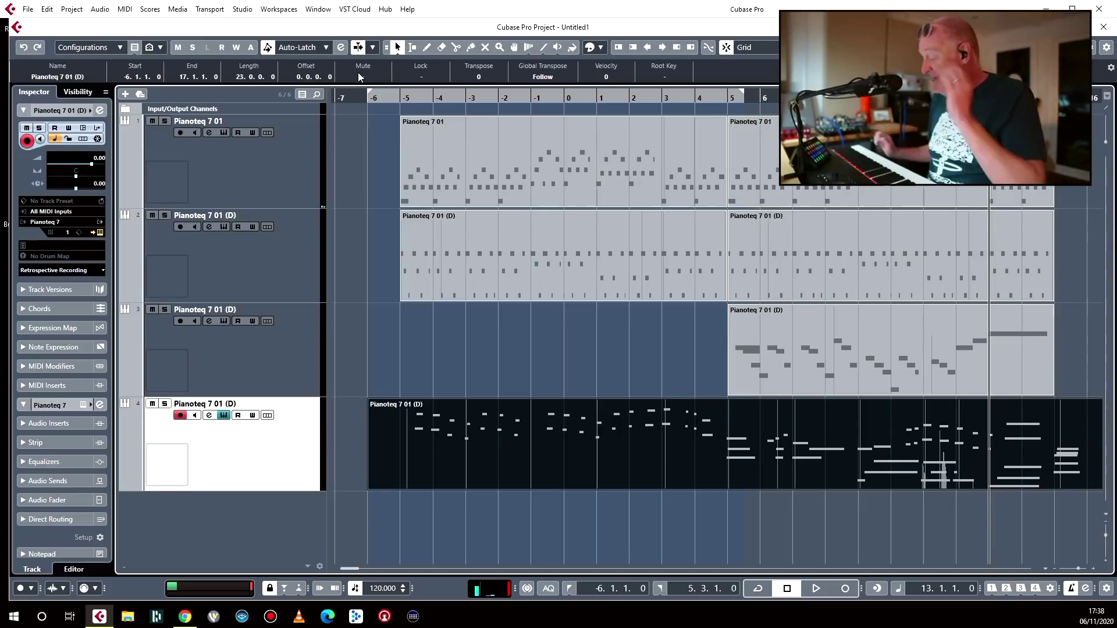
key("KP_1")
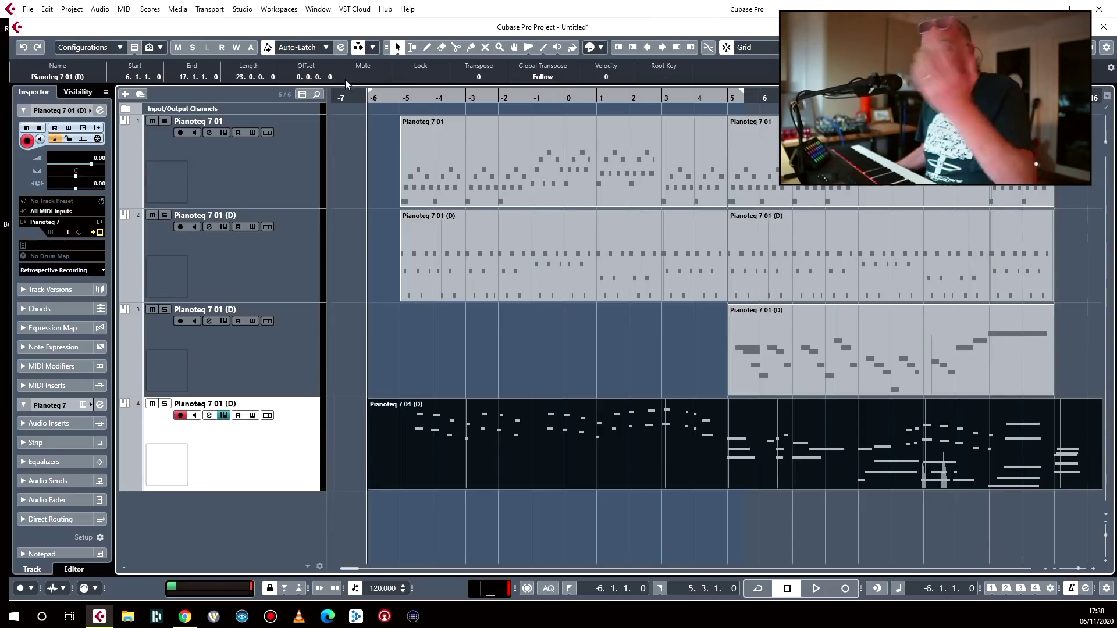
Add an FX track, choosing the LexRandomHall reverb from the Lexicon plugins.
right_click(222, 510)
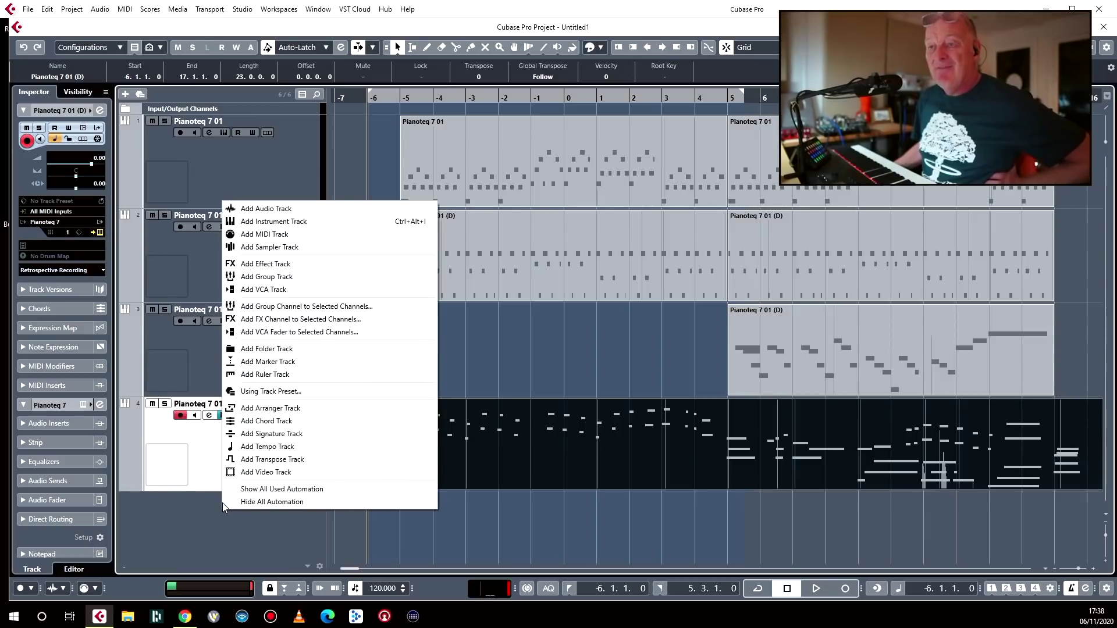
left_click(294, 264)
left_click(713, 202)
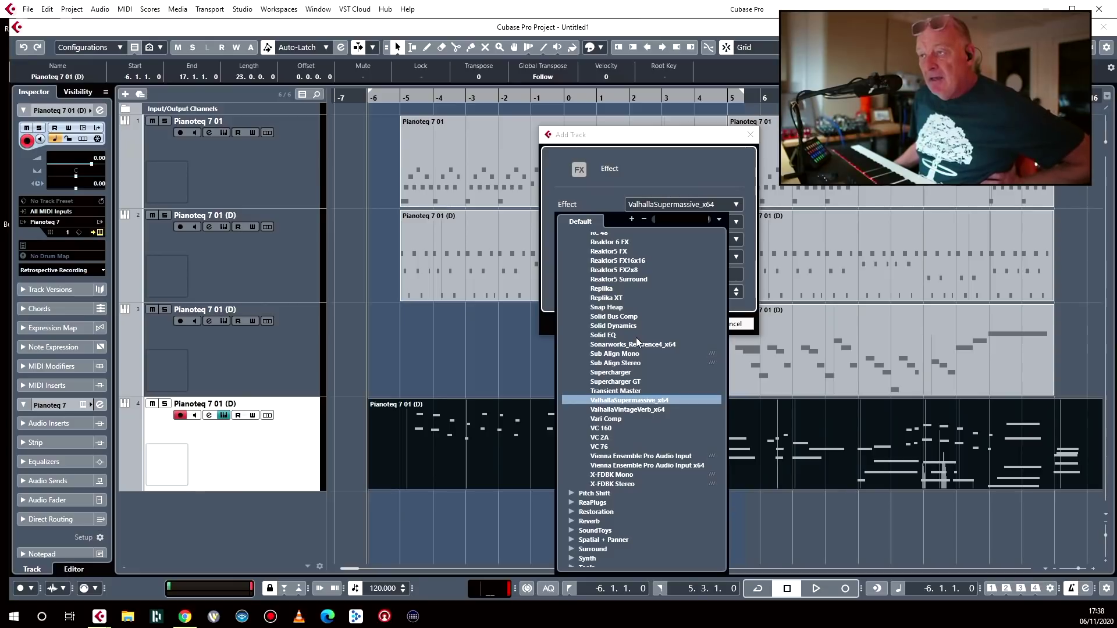
scroll(638, 420, "down", 2)
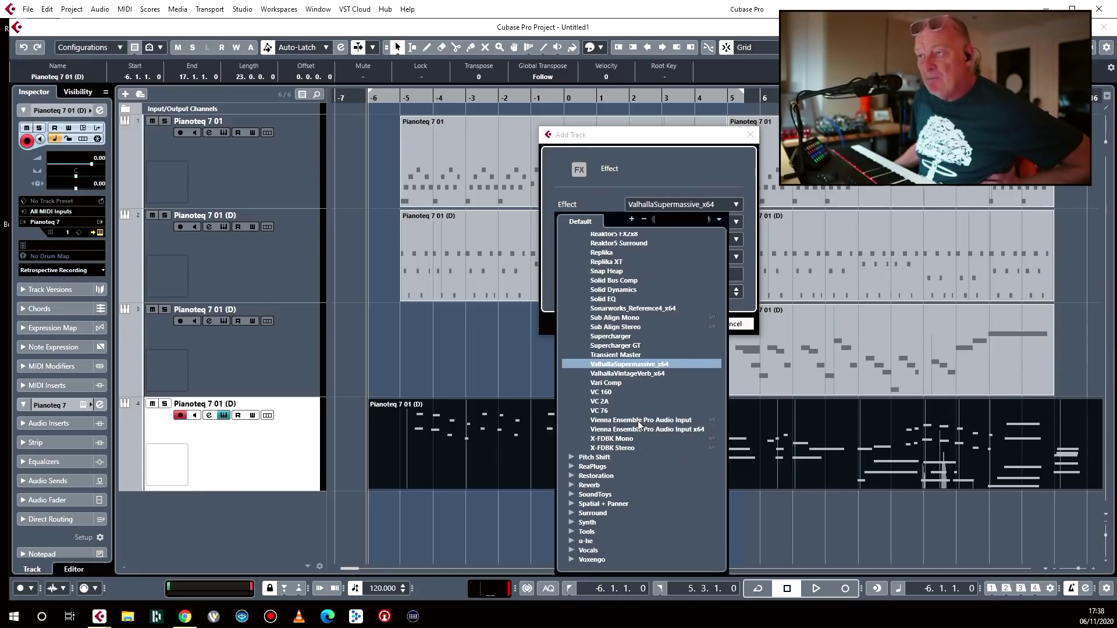
scroll(638, 420, "up", 5)
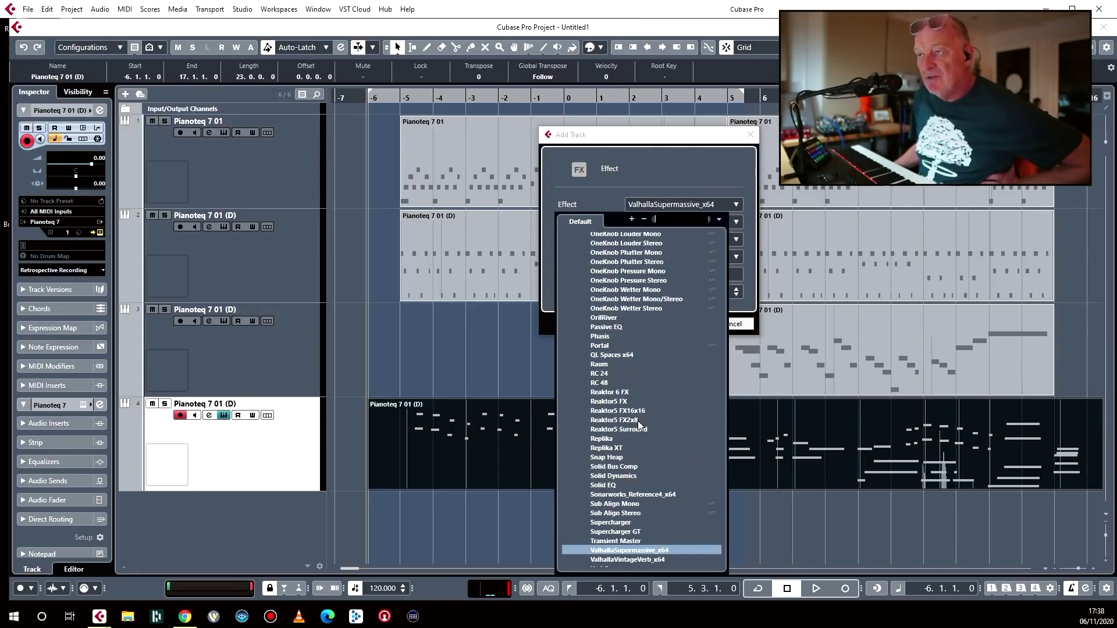
scroll(637, 421, "up", 10)
scroll(638, 421, "up", 5)
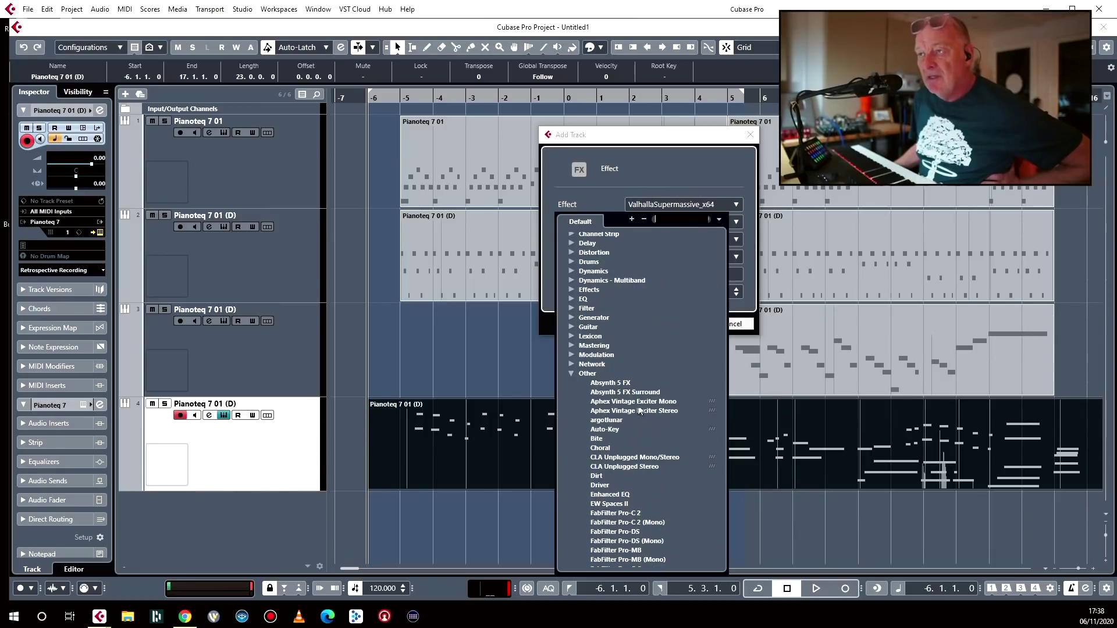
left_click(570, 372)
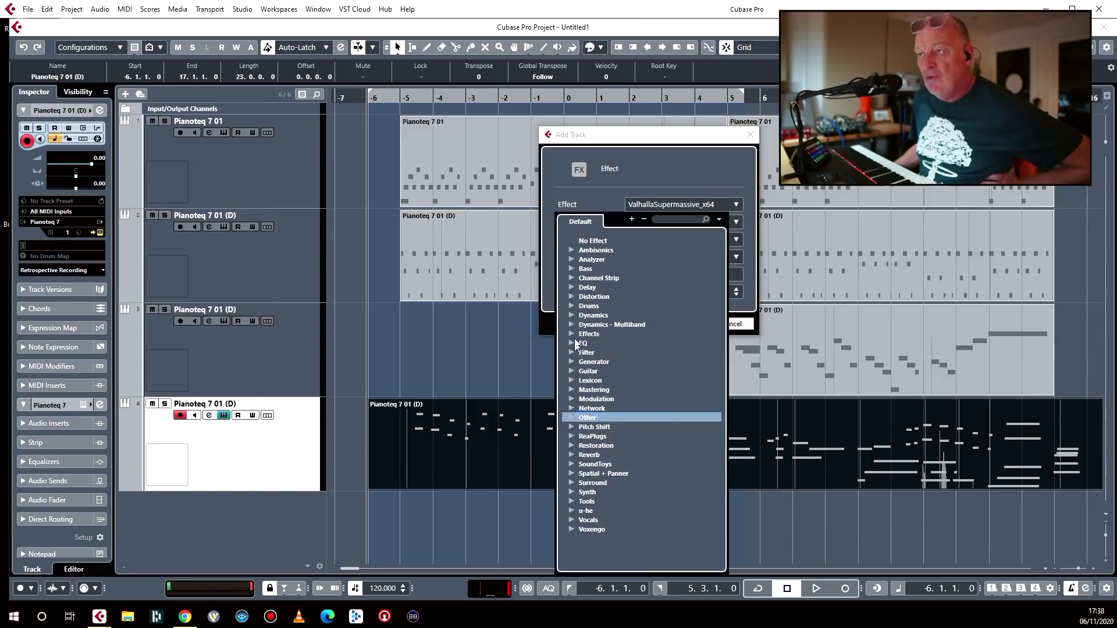
left_click(571, 380)
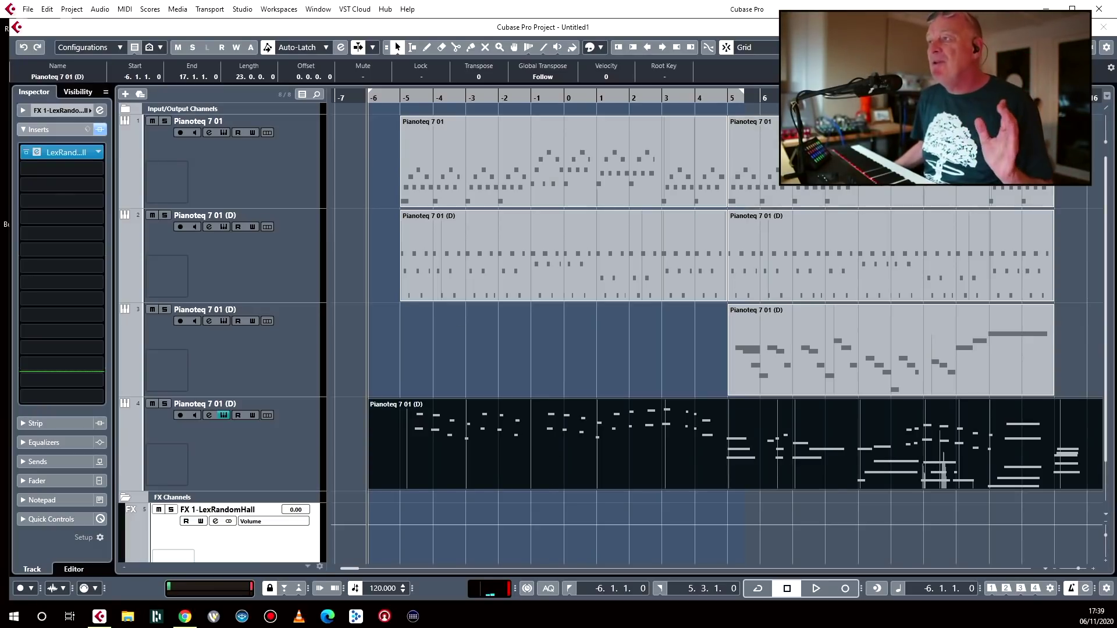
Show the MixConsole in the lower zone and start playback.
key("ctrl+e")
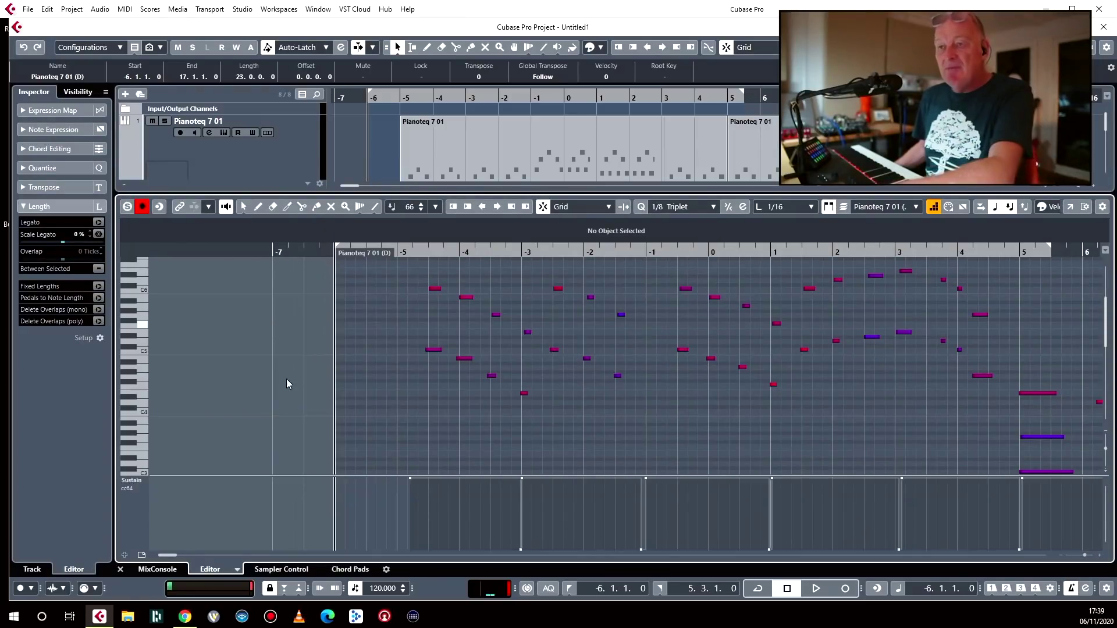
left_click(157, 568)
key("space")
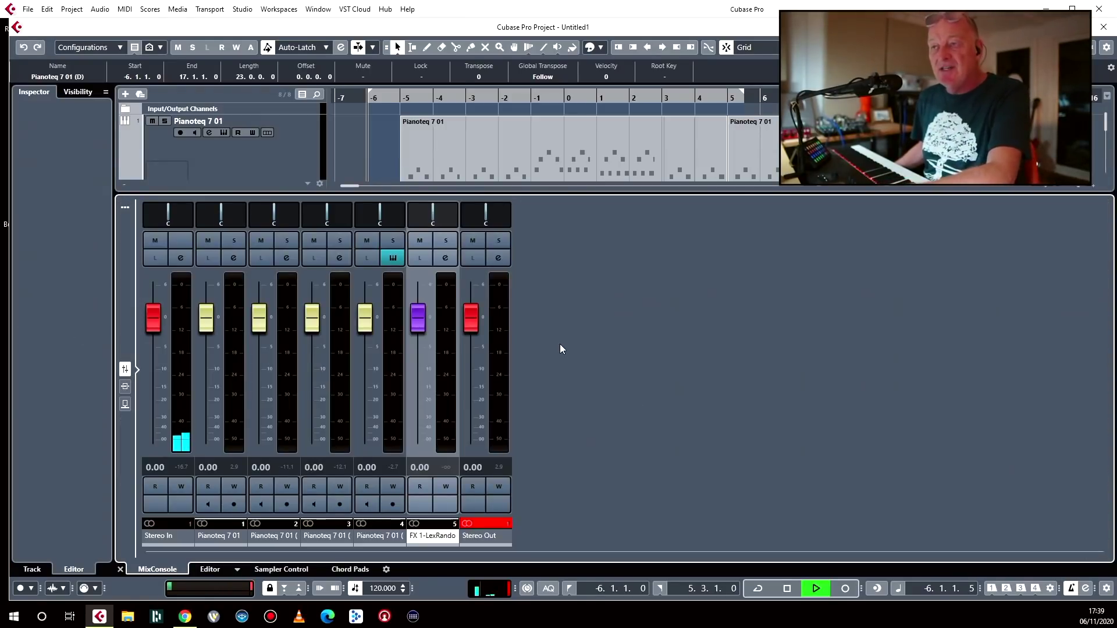
left_click(125, 403)
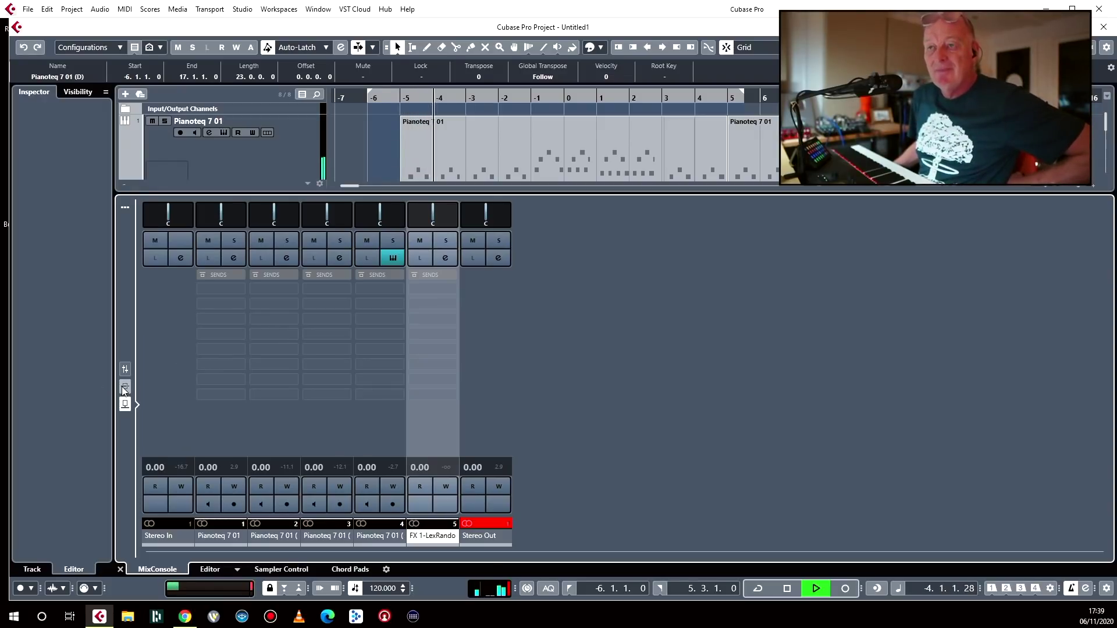
left_click(125, 368)
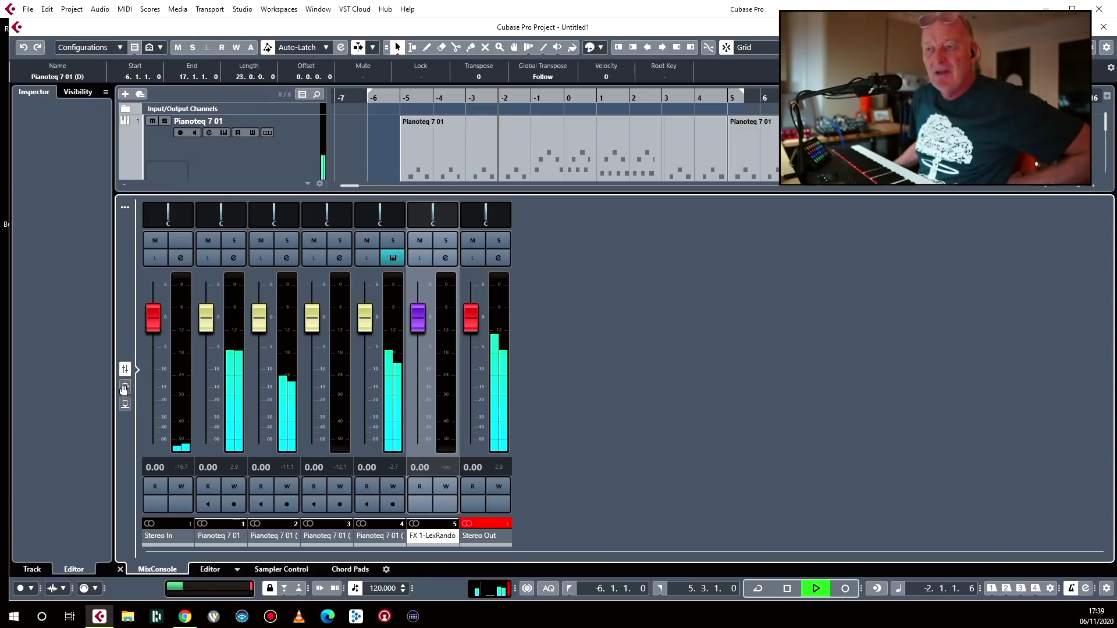
left_click(125, 386)
Select the four piano channels and route their sends to FX 1-LexRandomHall.
left_click(224, 534)
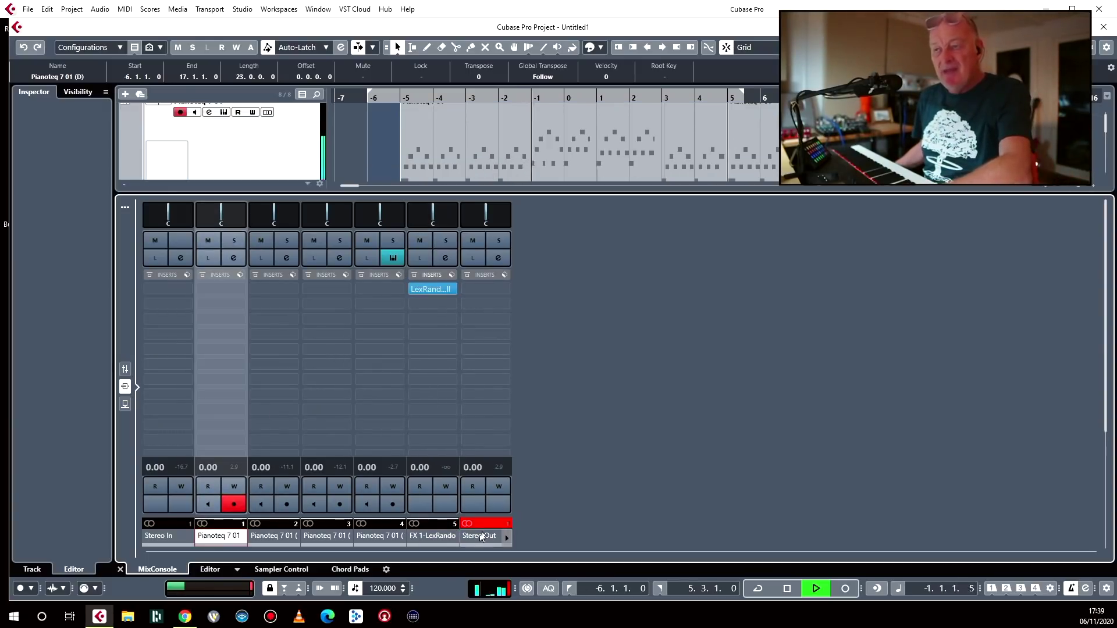
left_click(392, 536, "shift")
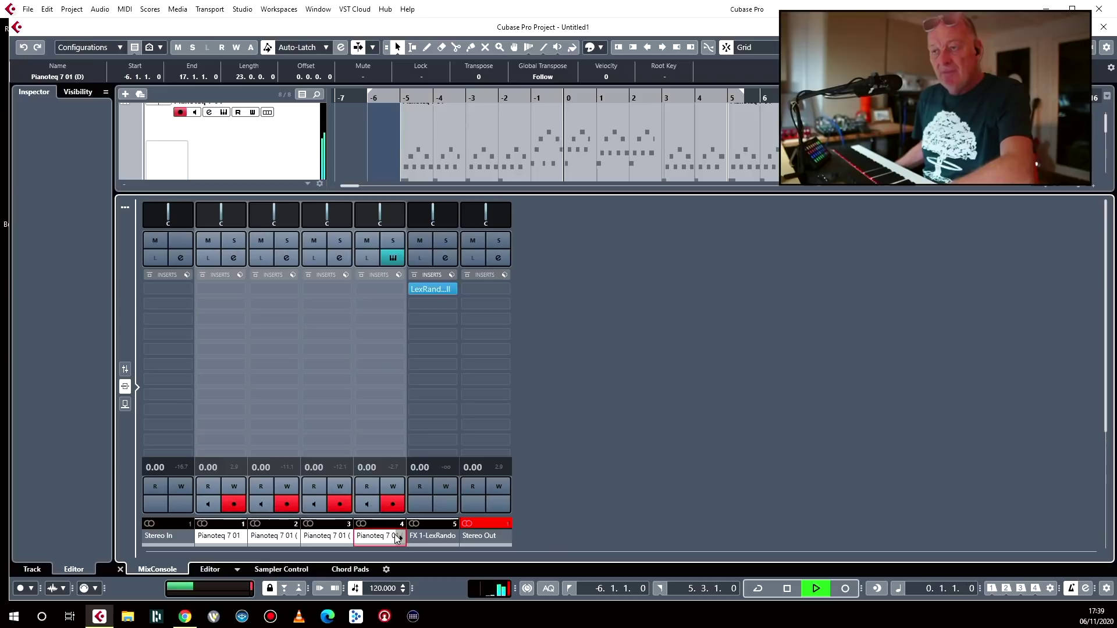
left_click(402, 290)
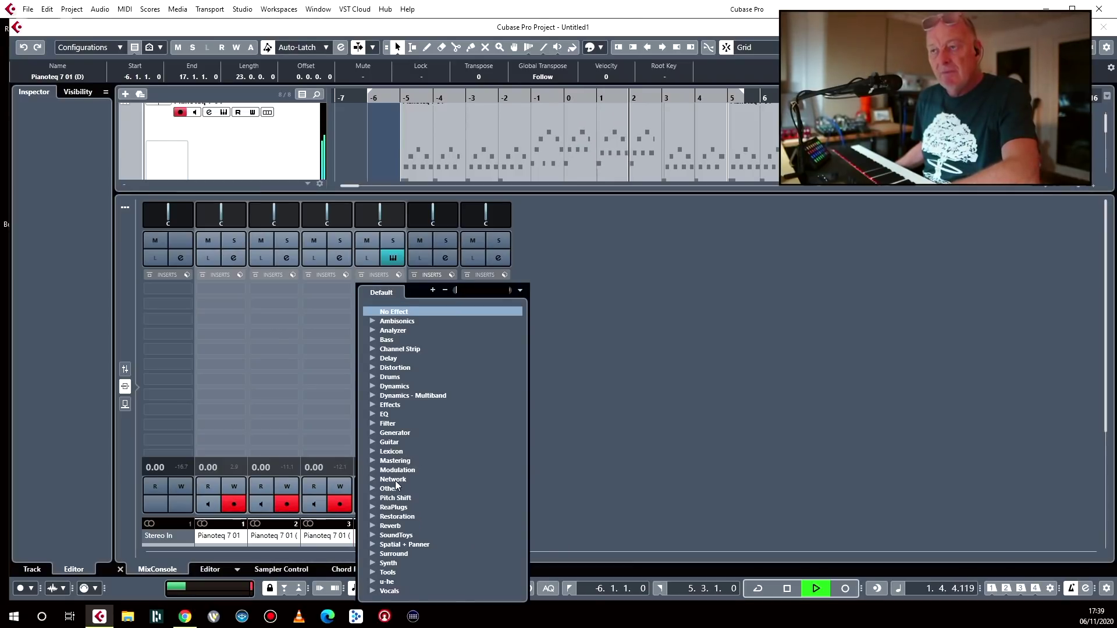
left_click(125, 404)
left_click(391, 322)
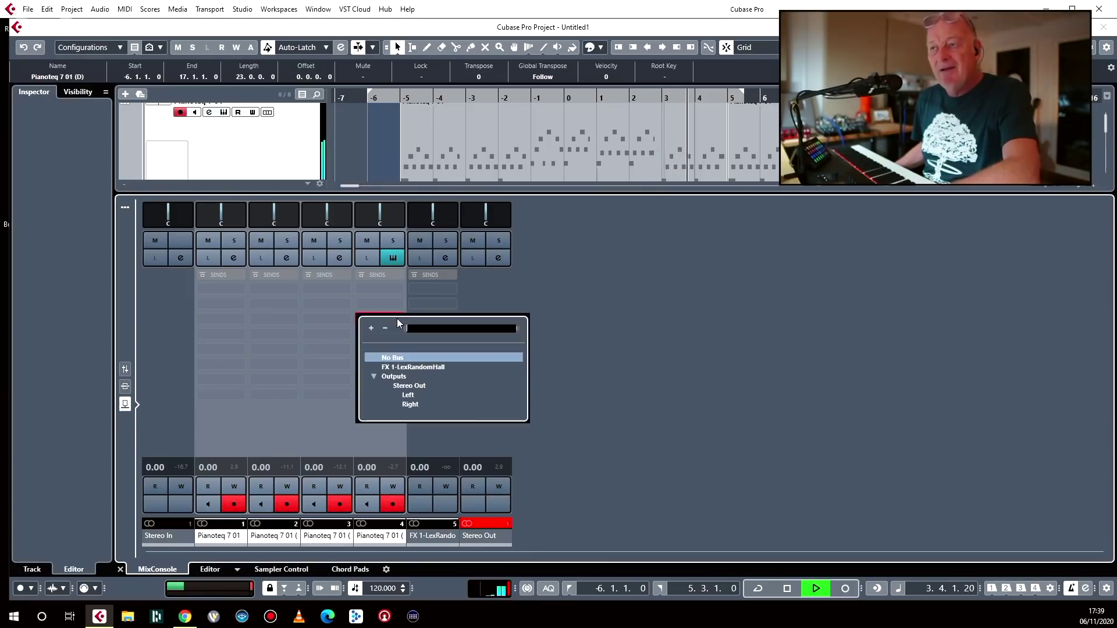
left_click(415, 366)
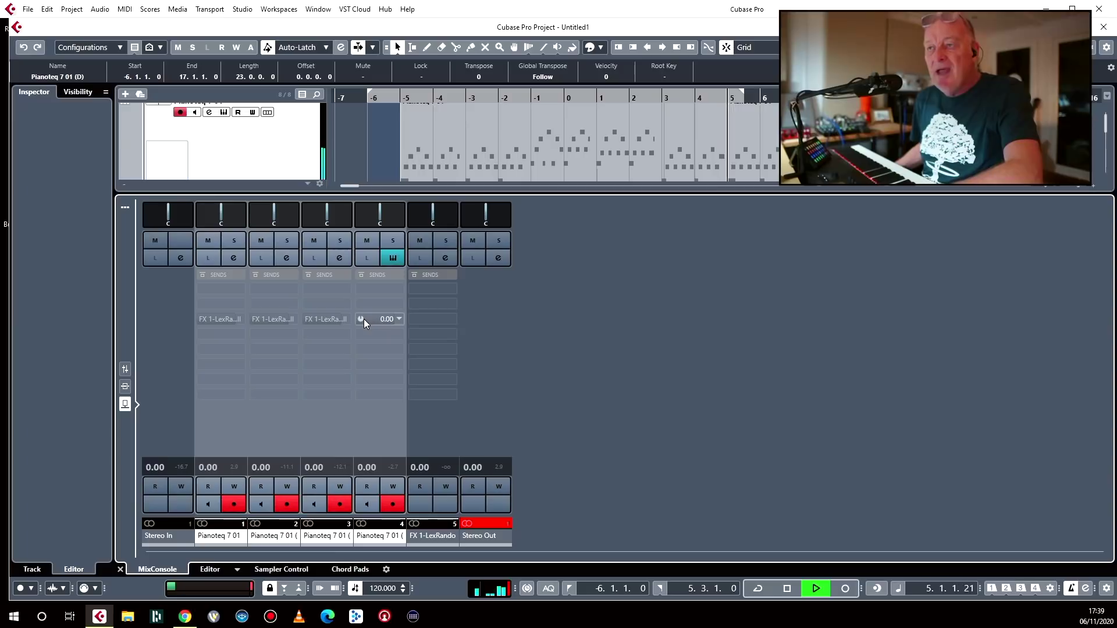
scroll(373, 323, "down", 5)
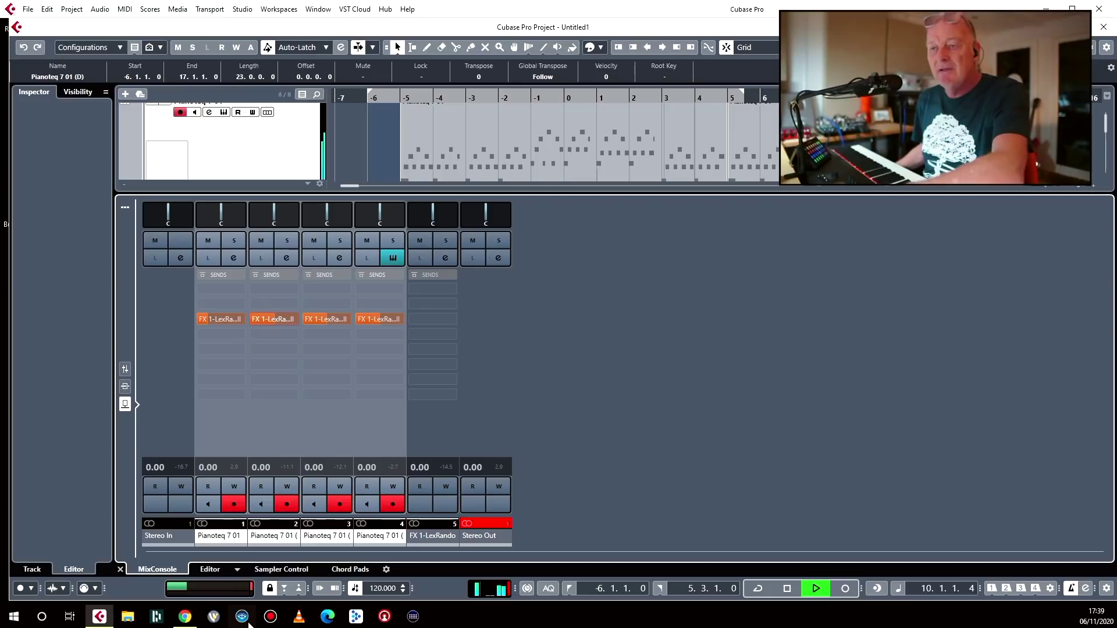
Close the lower-zone mixer and restart playback from the beginning to hear the reverb.
left_click(119, 569)
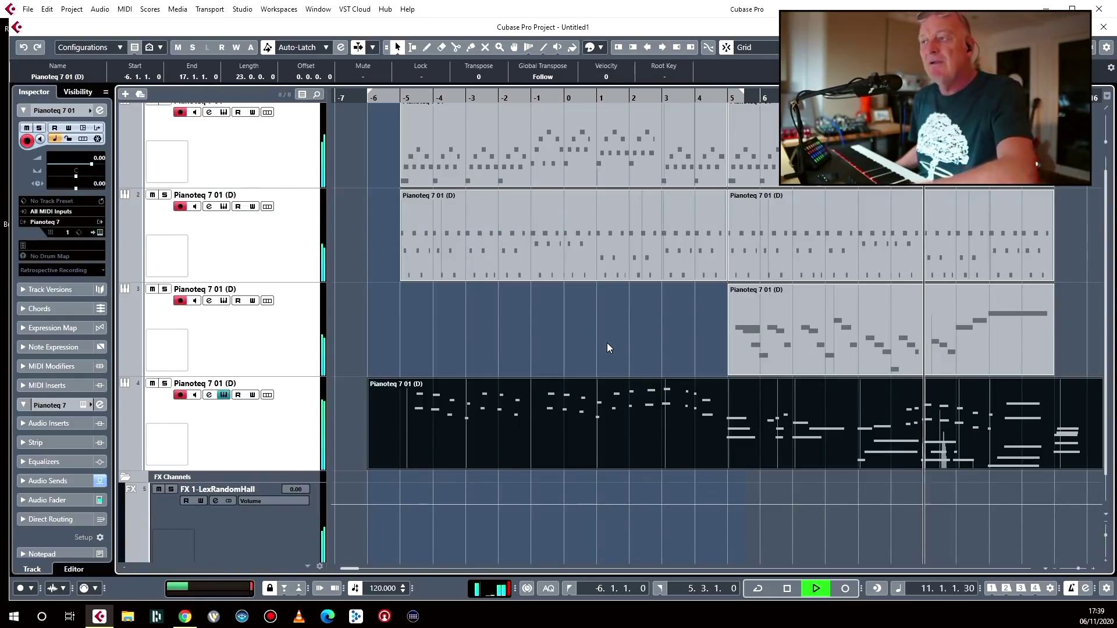
left_click(746, 371)
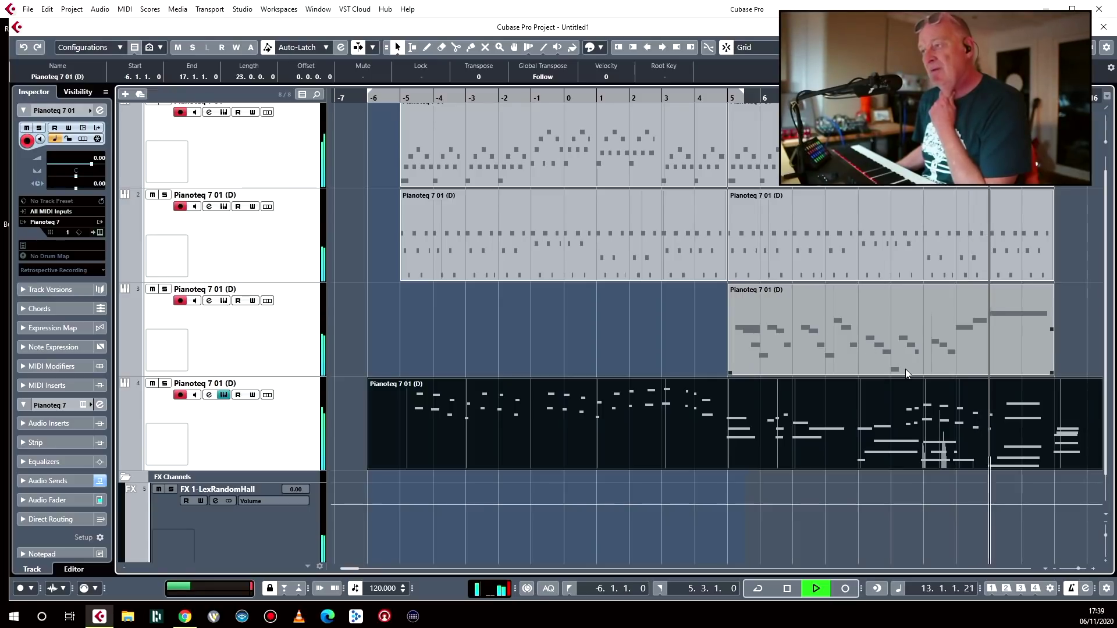
left_click(1069, 336)
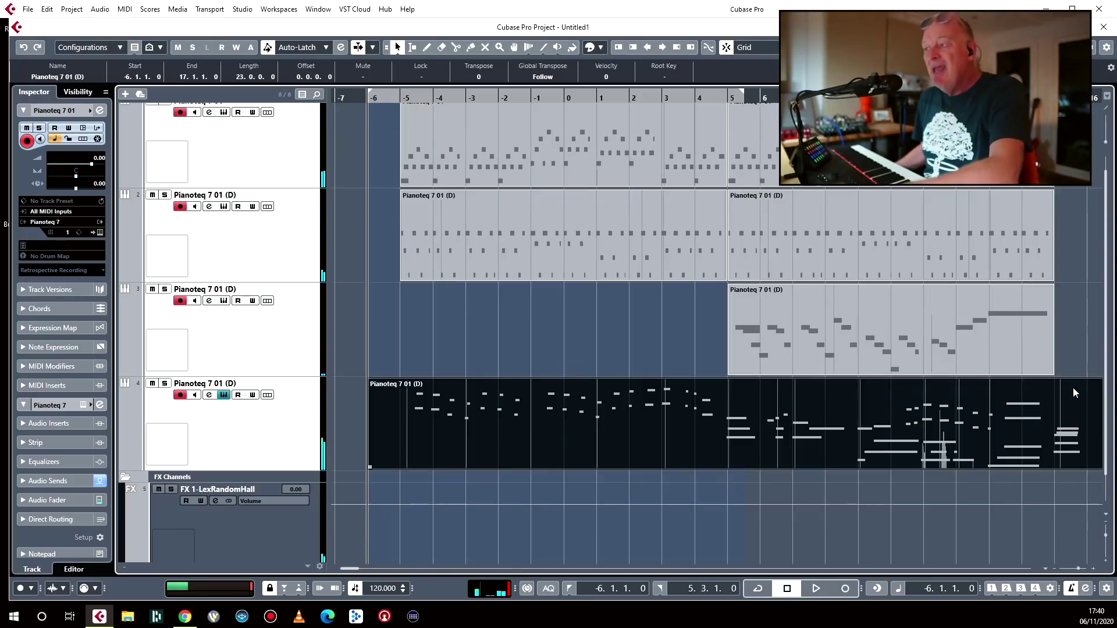
key("space")
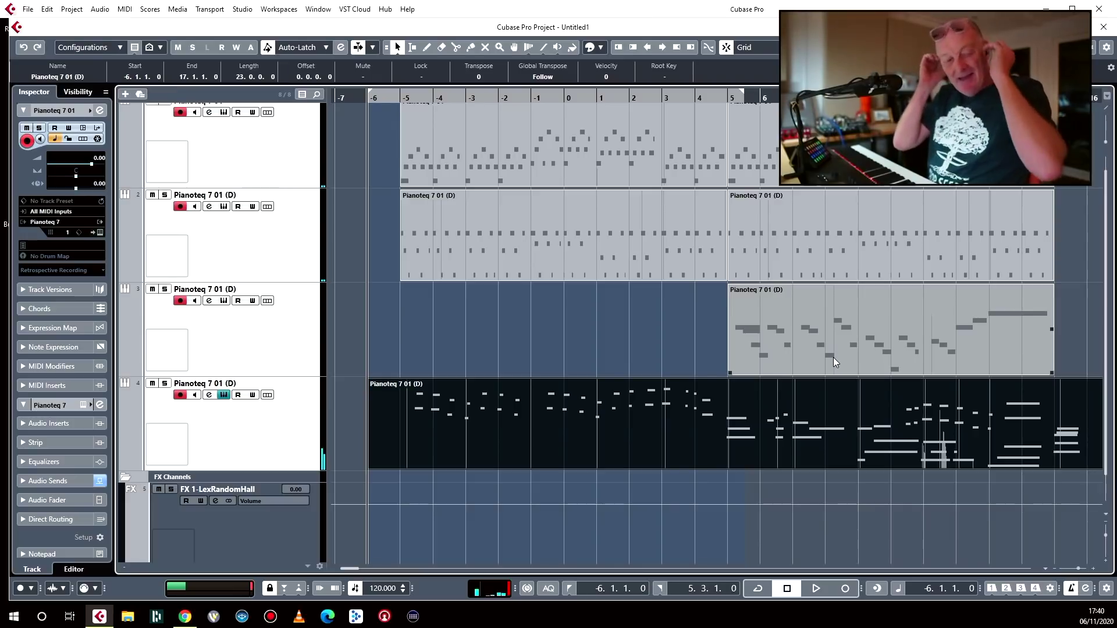
key("space")
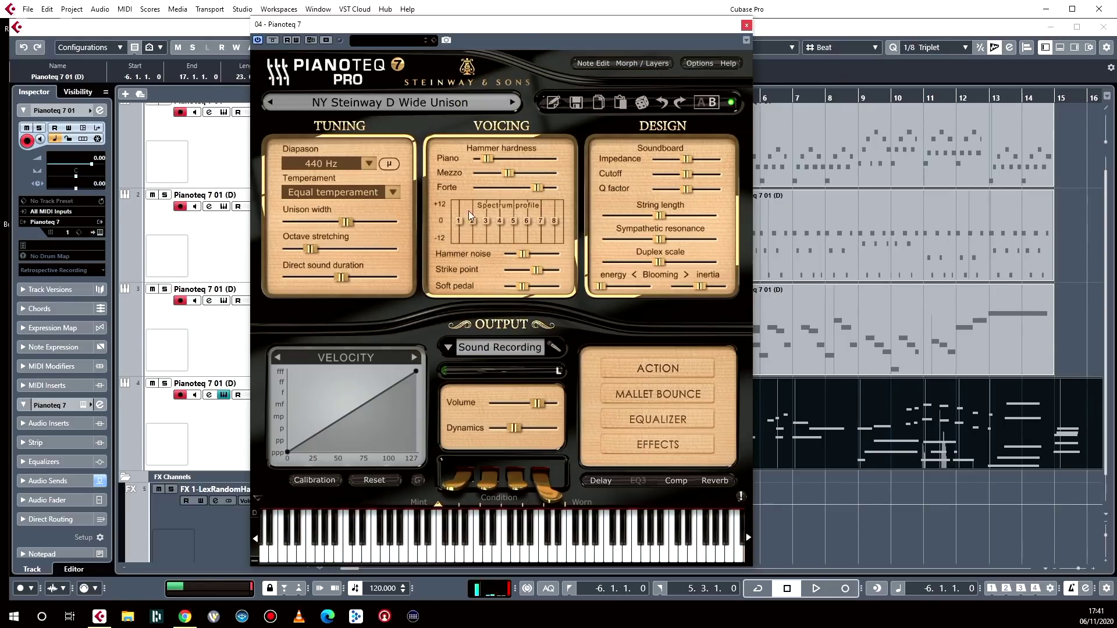
left_click(456, 108)
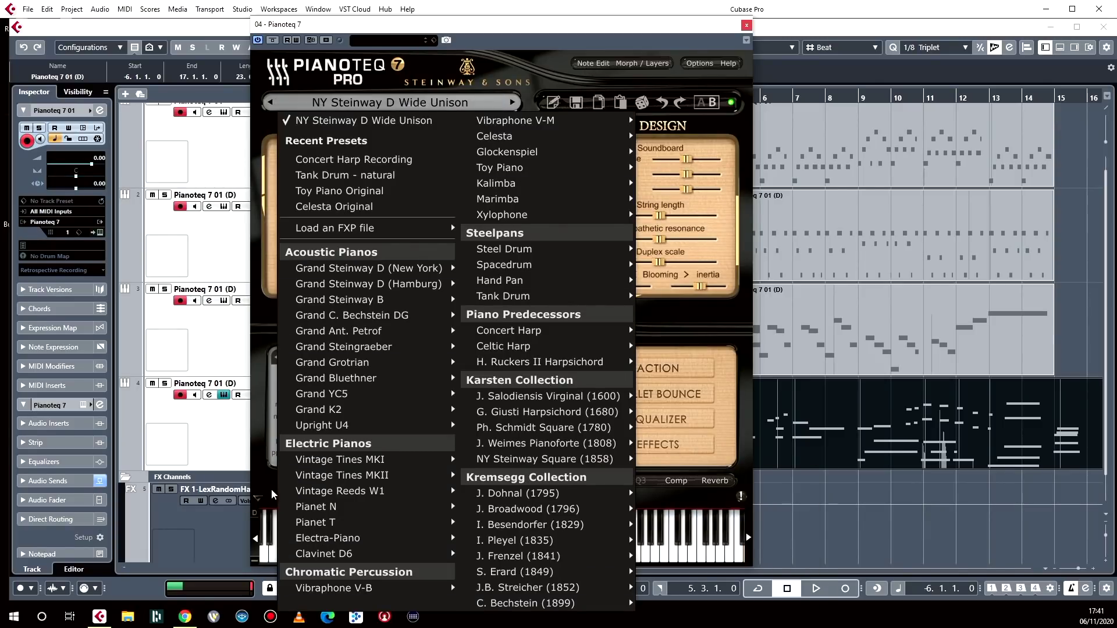
mouse_move(325, 271)
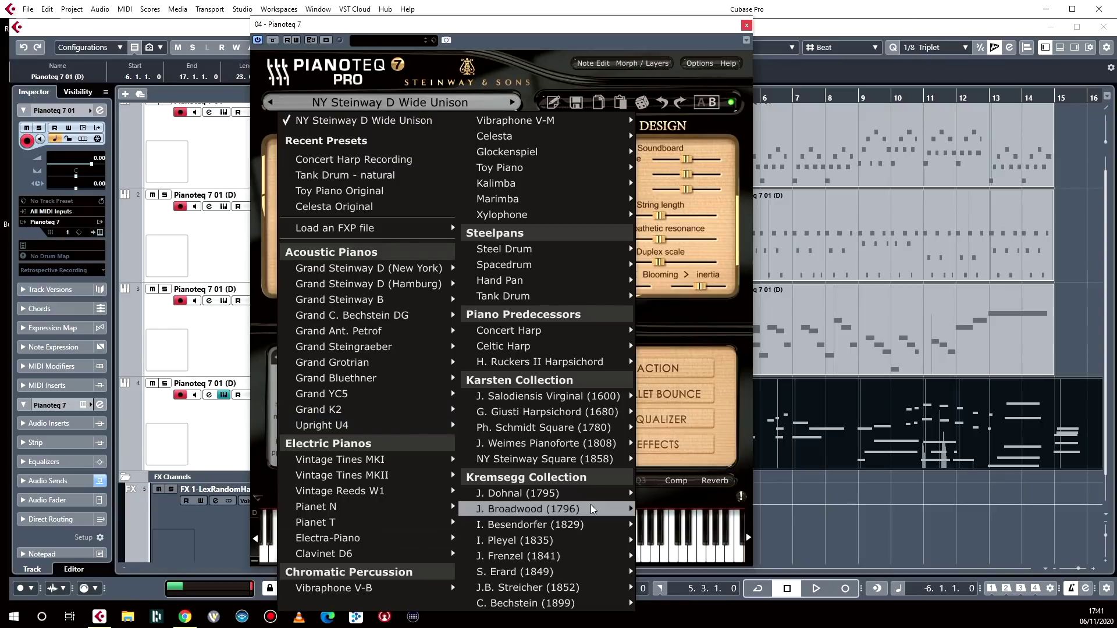
mouse_move(395, 423)
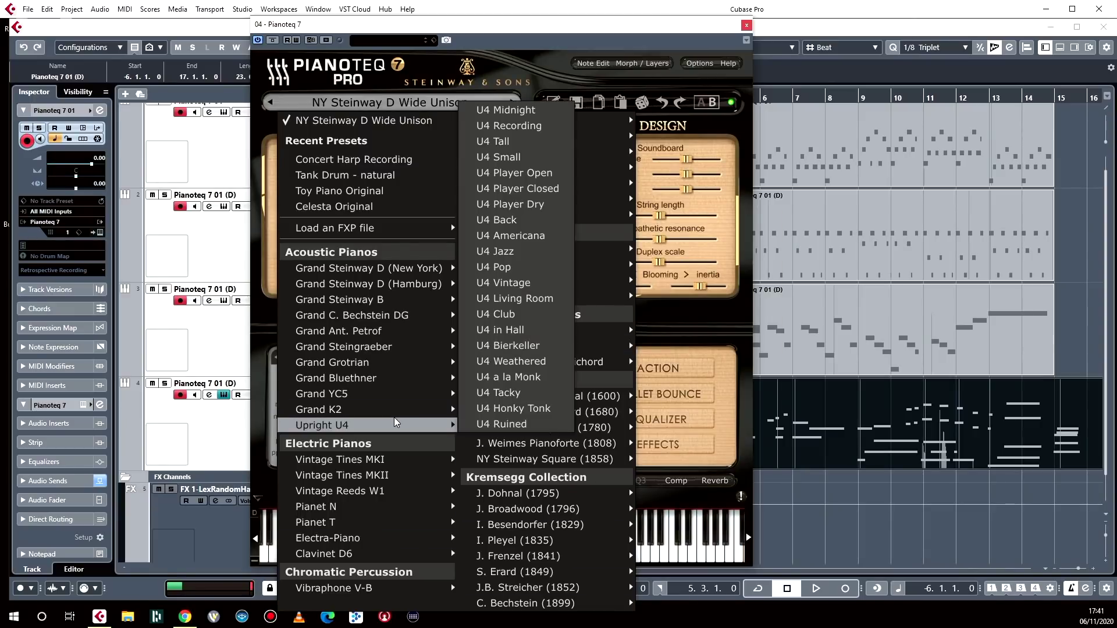